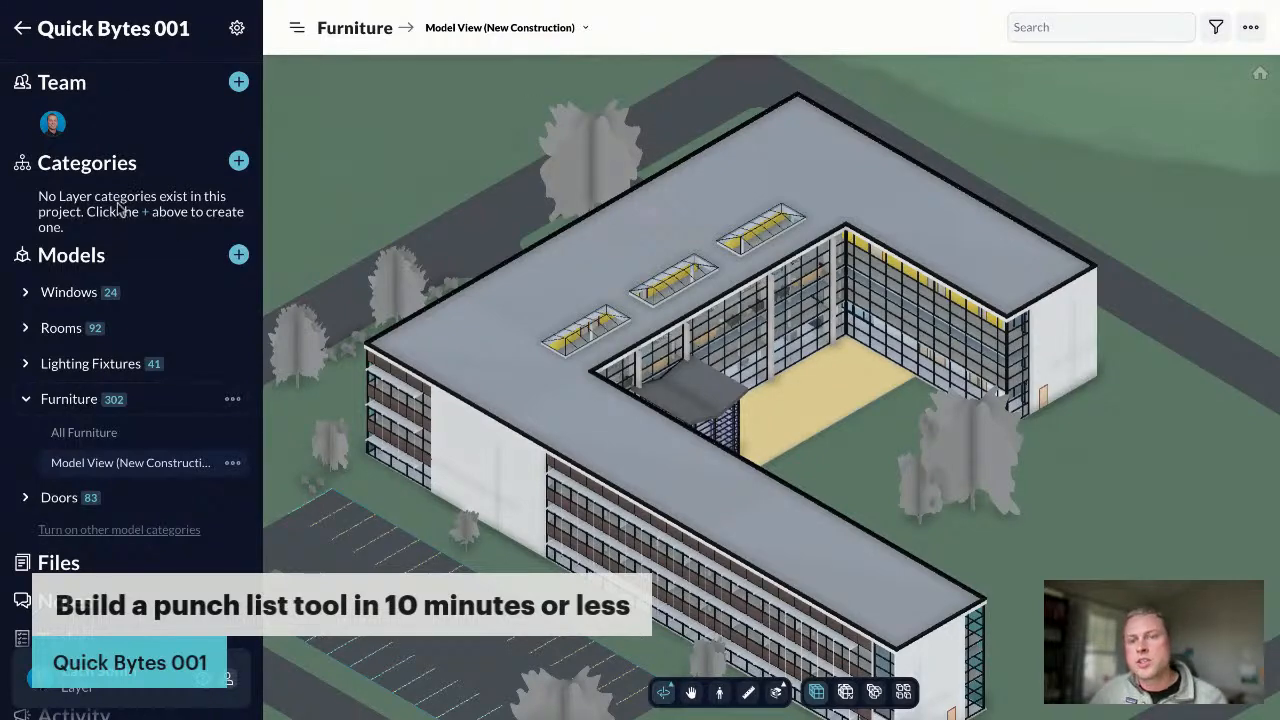
Start a new category from scratch and name it "Punch List Issues"
left_click(238, 162)
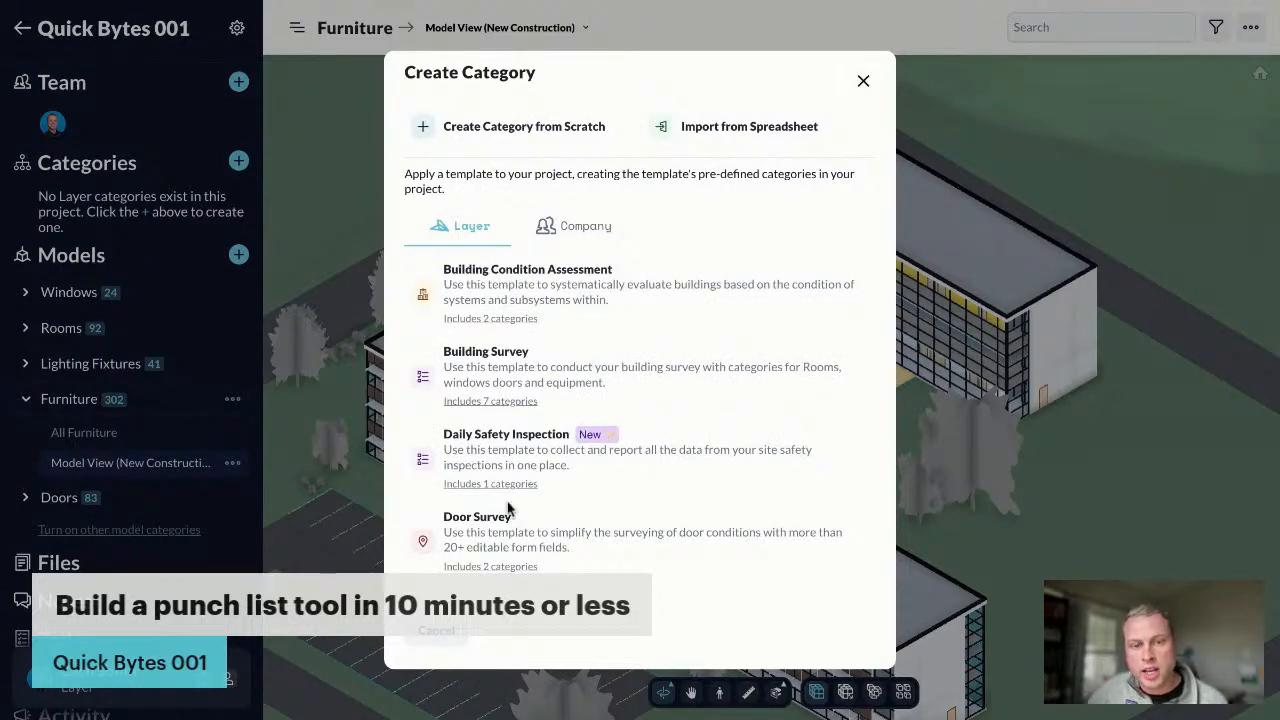
scroll(500, 515, "down", 4)
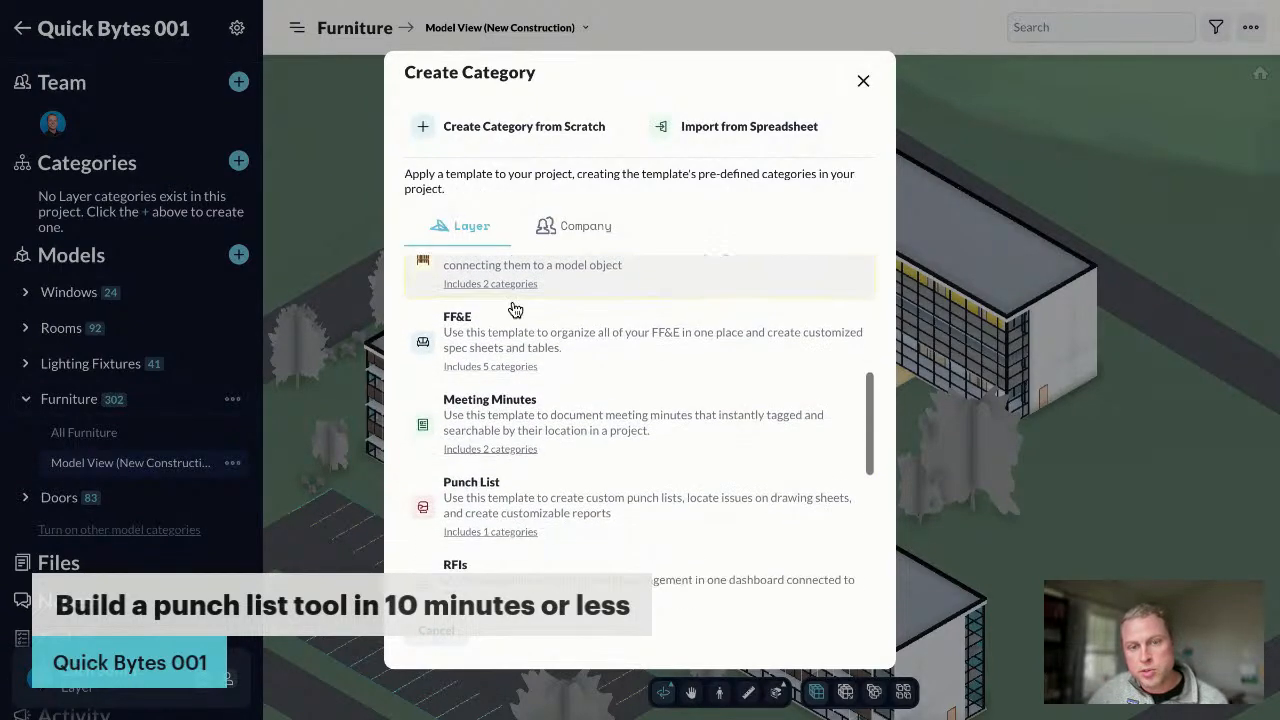
left_click(475, 137)
left_click(479, 143)
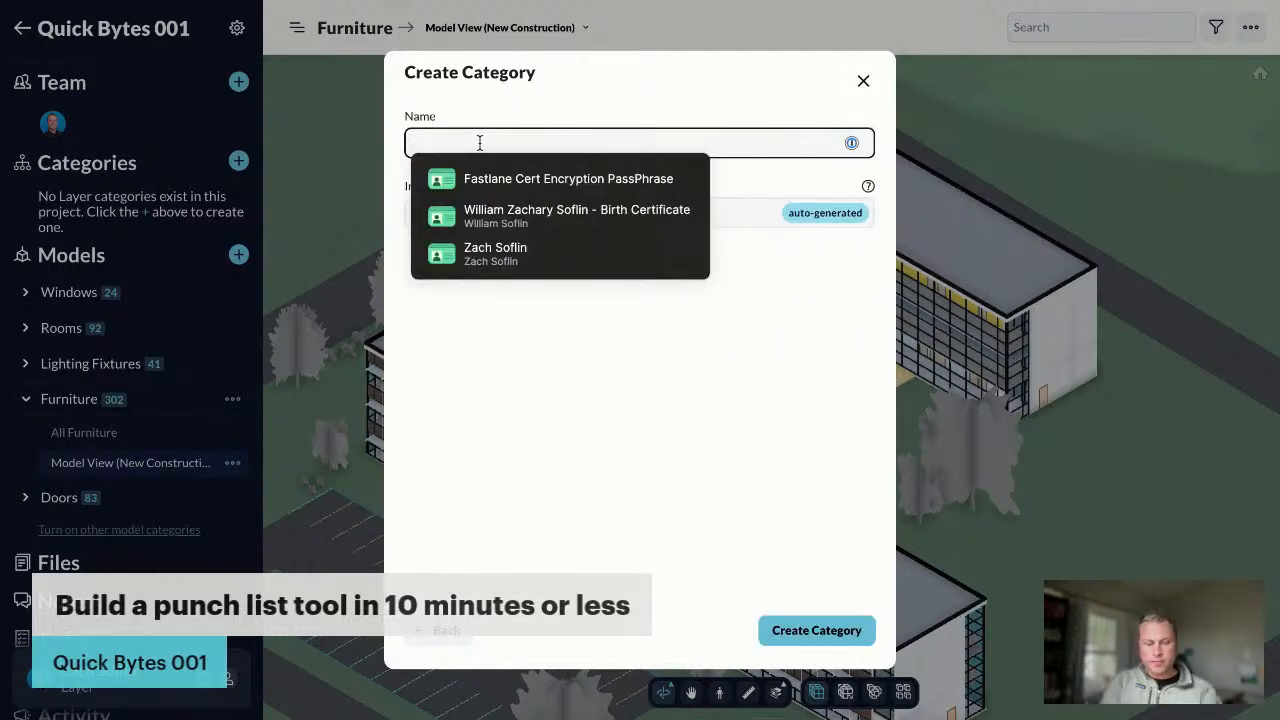
type("Punch List Issues")
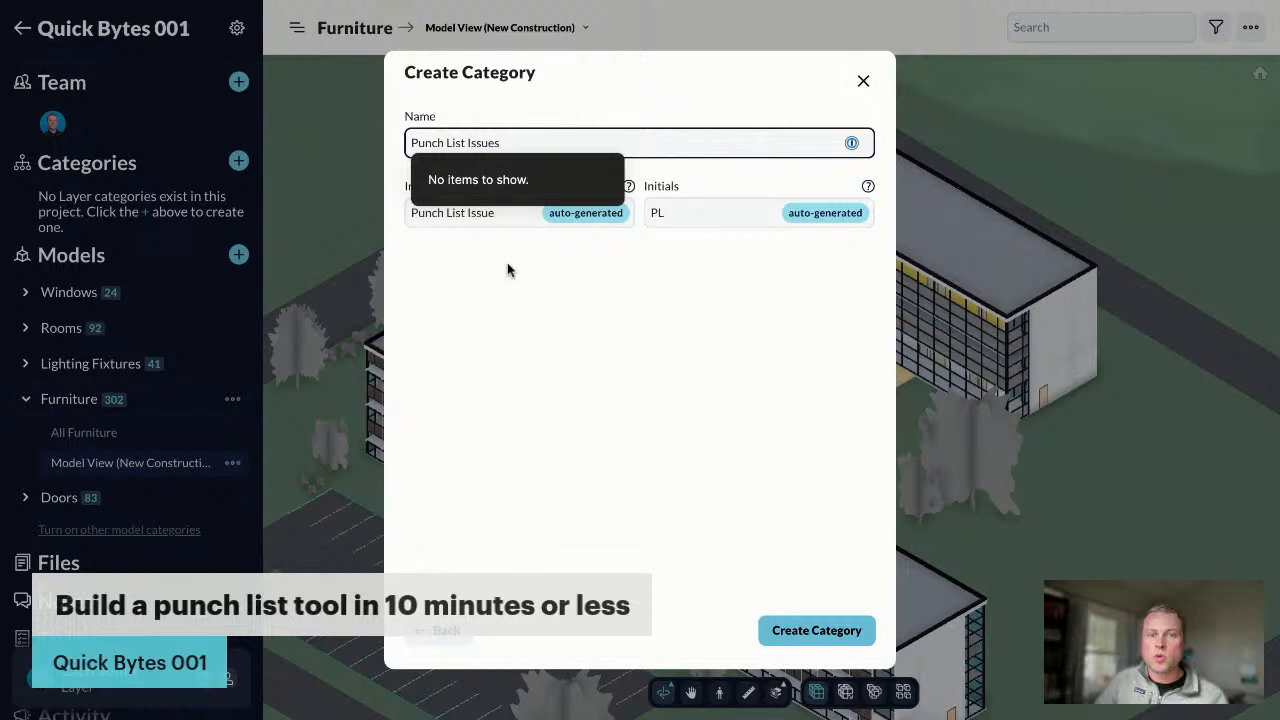
left_click(507, 268)
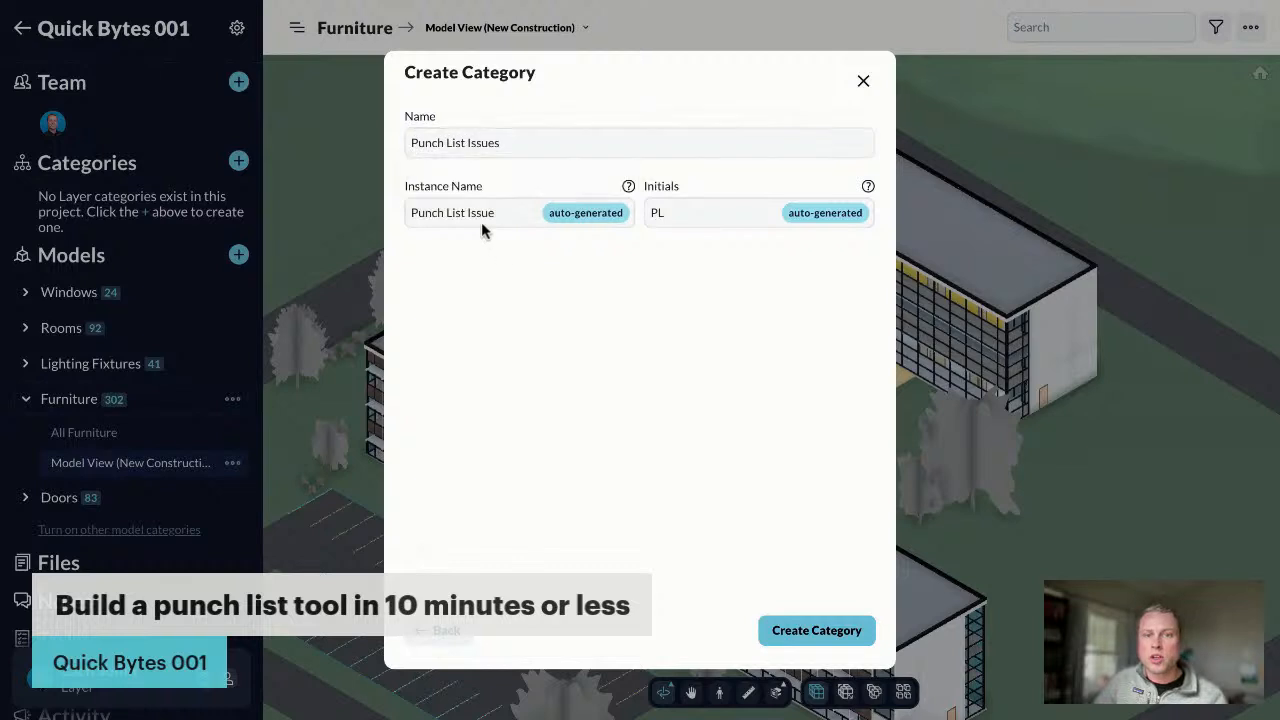
Shorten the category's instance name to "Issue" and create the category
left_click_drag(472, 212, 437, 205)
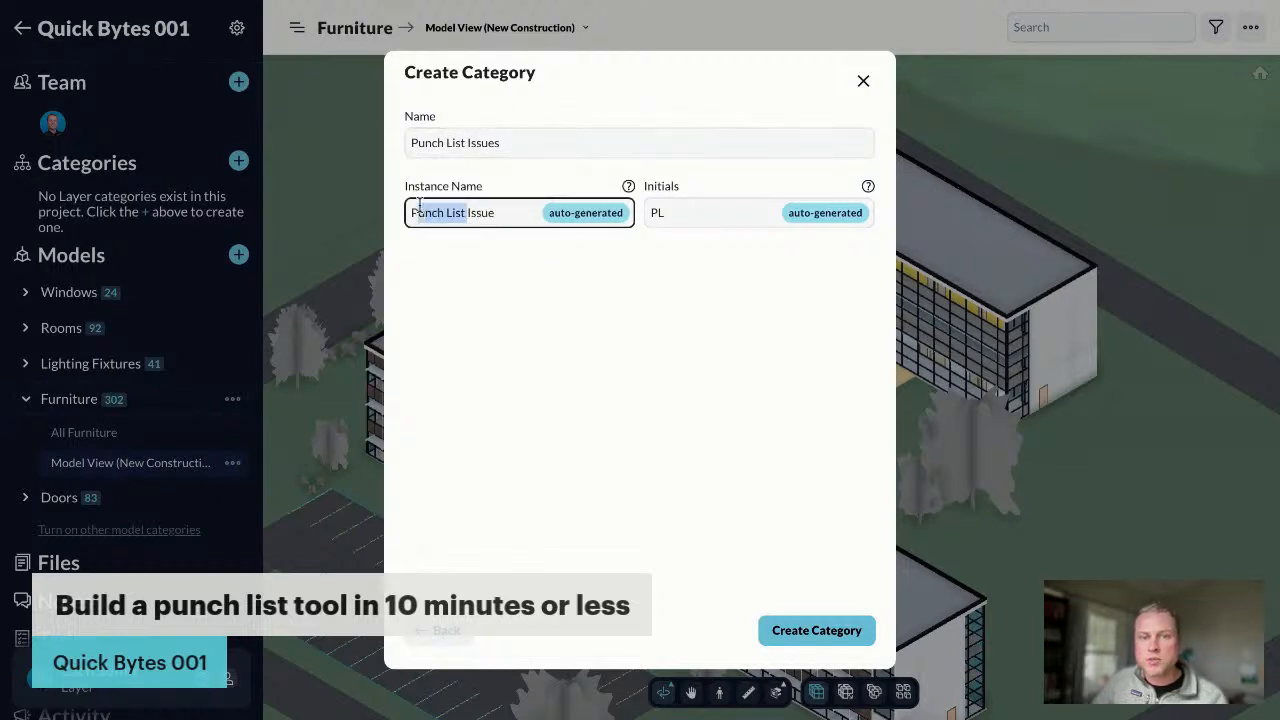
key("BackSpace")
left_click(829, 638)
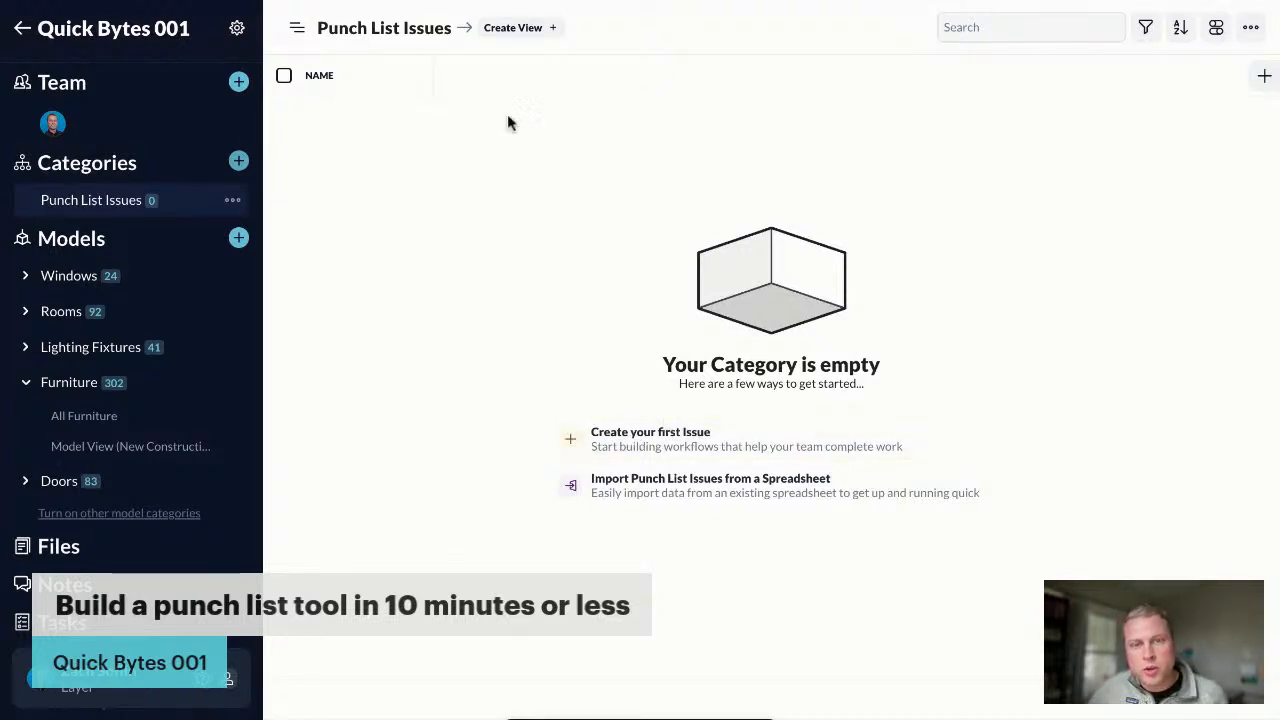
Start a new Select field named "Status" in the Punch List Issues category
left_click(1264, 78)
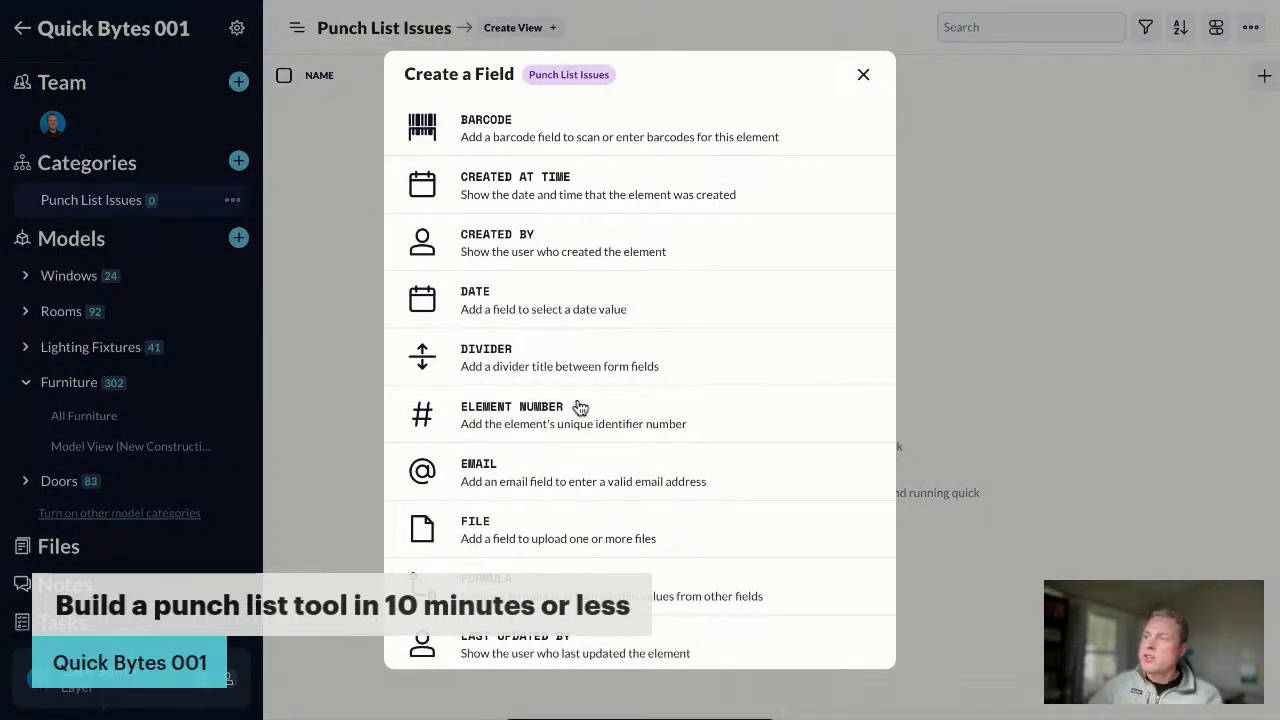
scroll(579, 423, "down", 2)
scroll(579, 423, "down", 5)
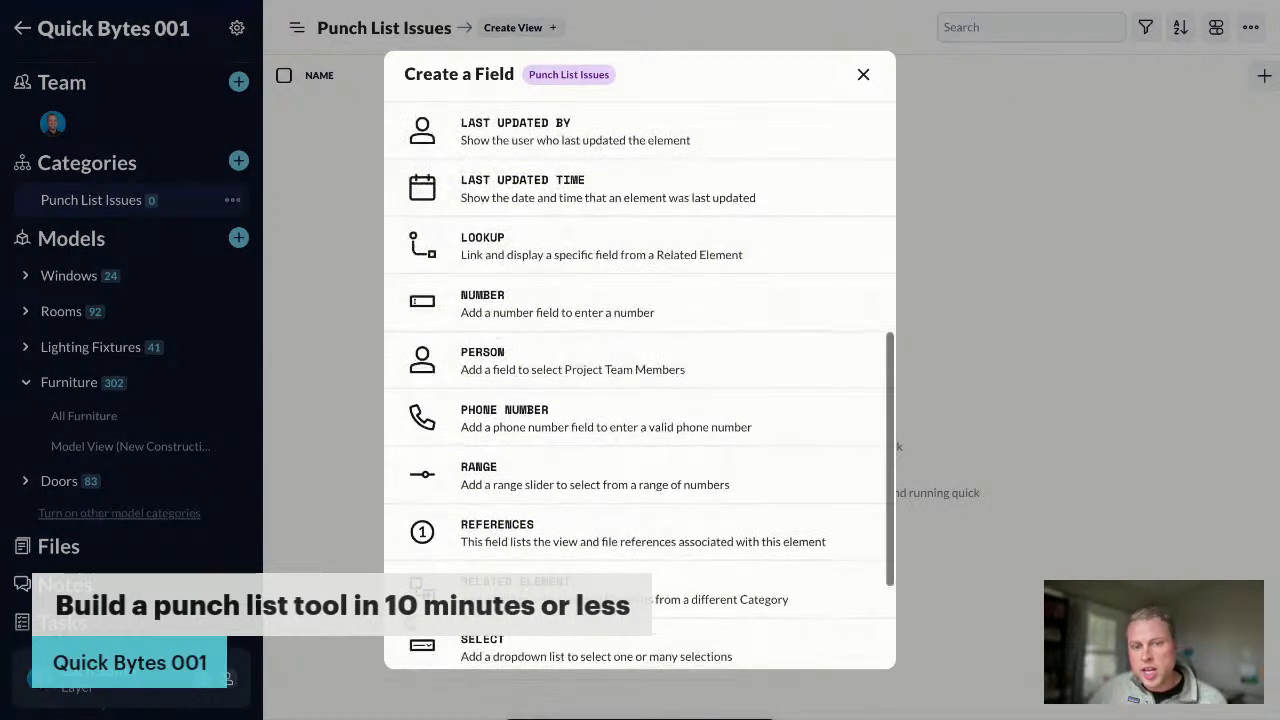
left_click(500, 480)
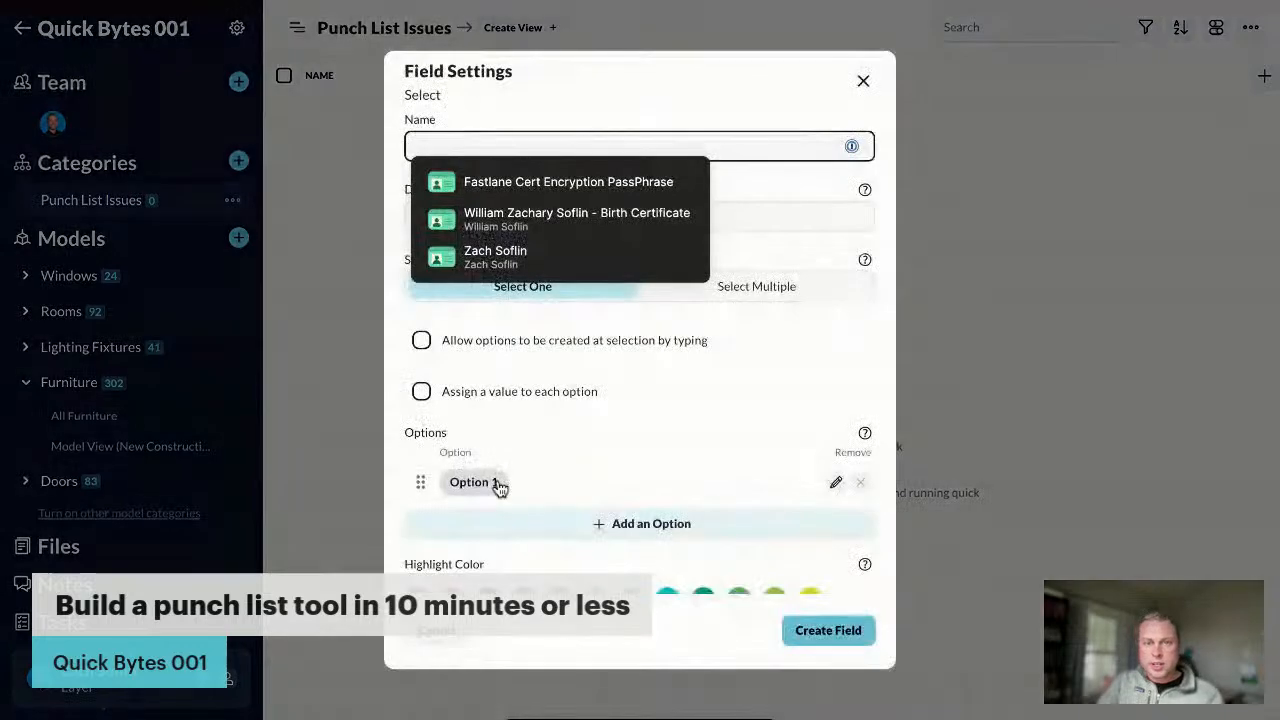
type("Status")
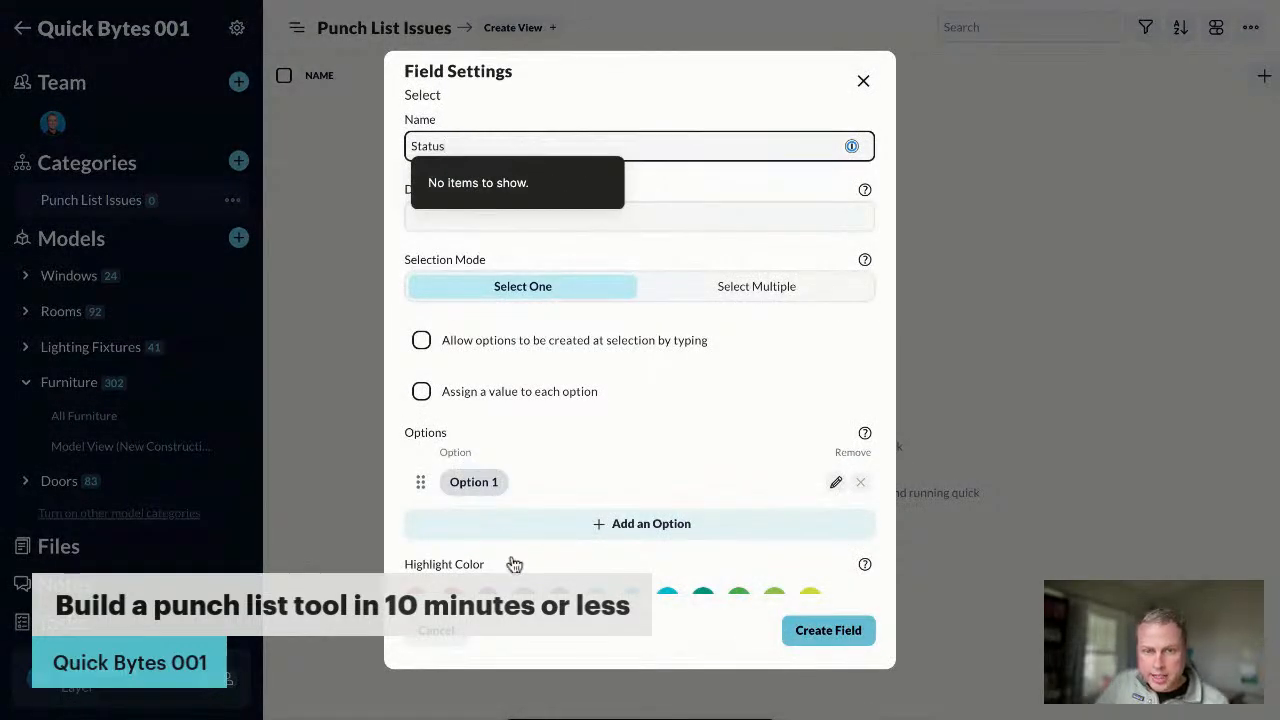
Define the Status field's options as Open, In Progress and Complete
left_click(474, 483)
type("Open")
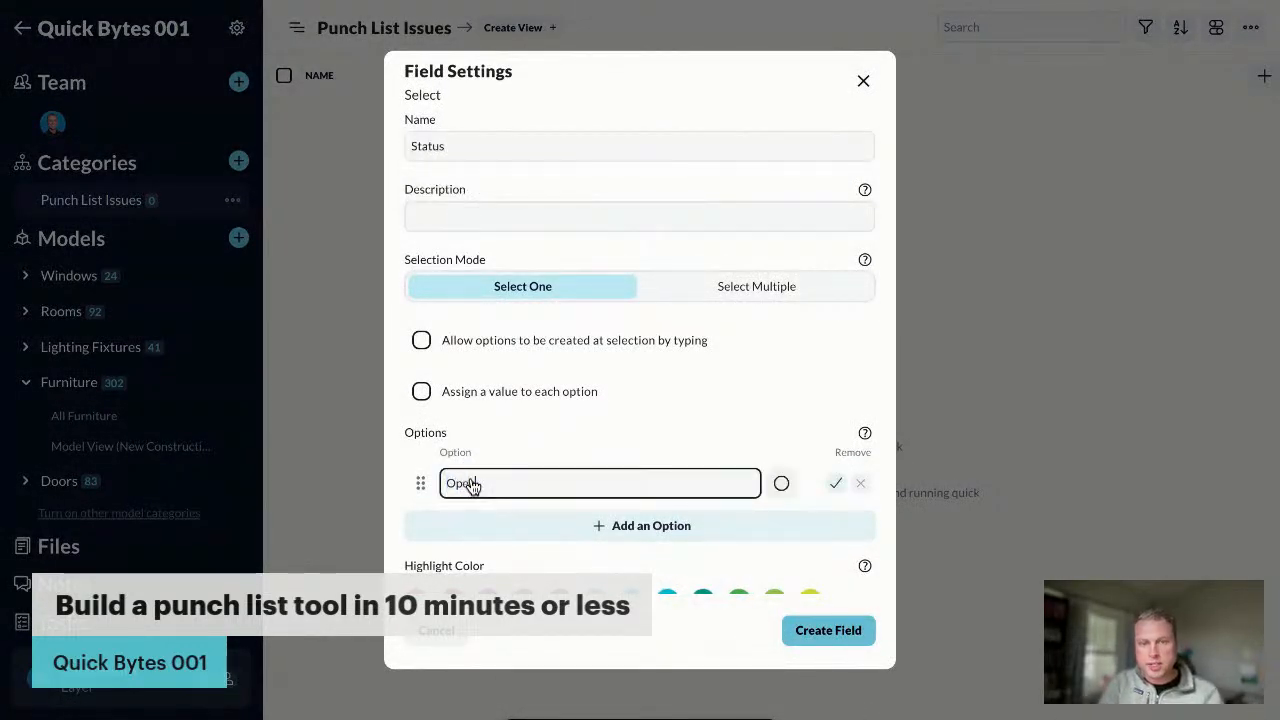
key("Return")
type("In Progress")
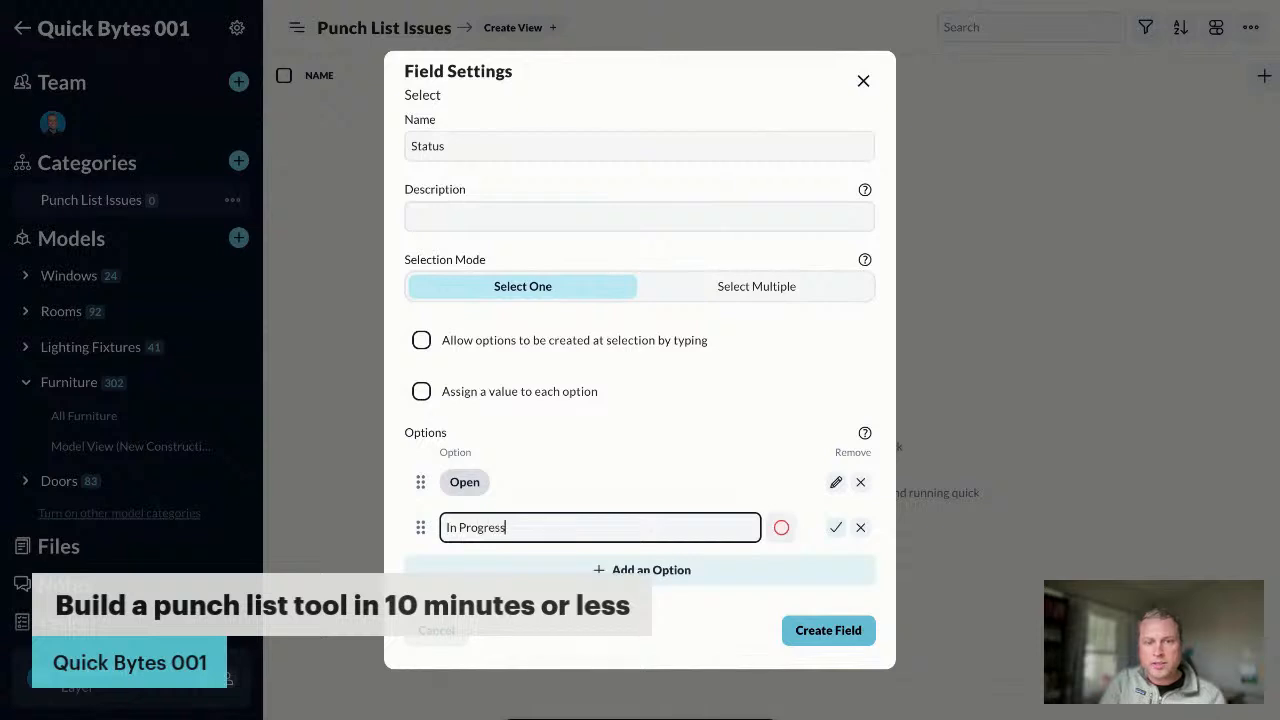
key("Return")
type("Complete")
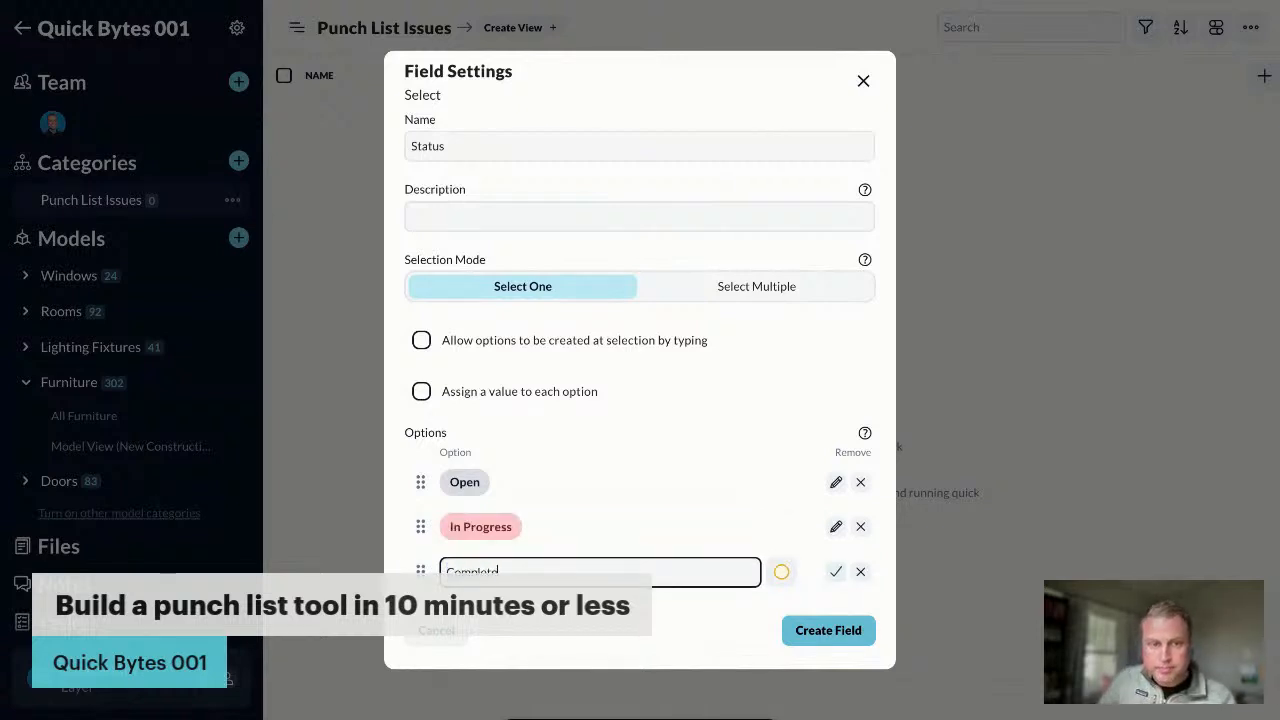
Colour the Complete option green and the In Progress option yellow, and create the Status field
left_click(781, 571)
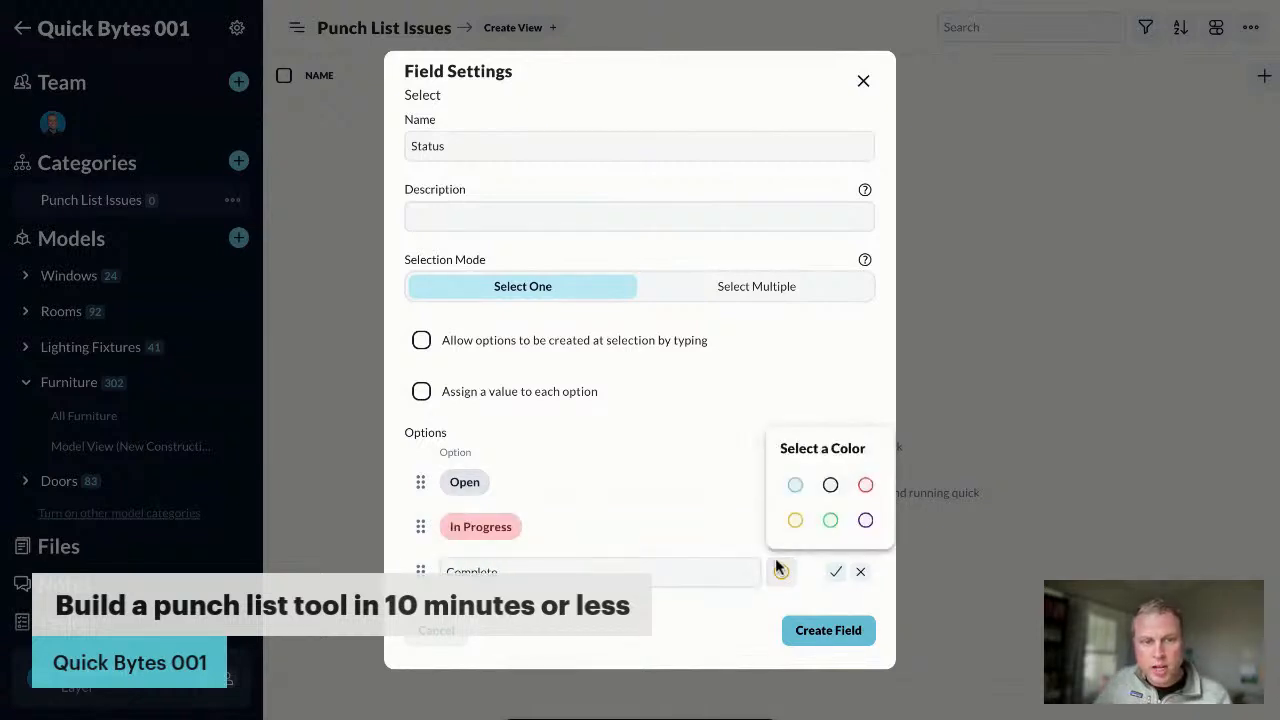
left_click(831, 519)
left_click(483, 530)
left_click(779, 527)
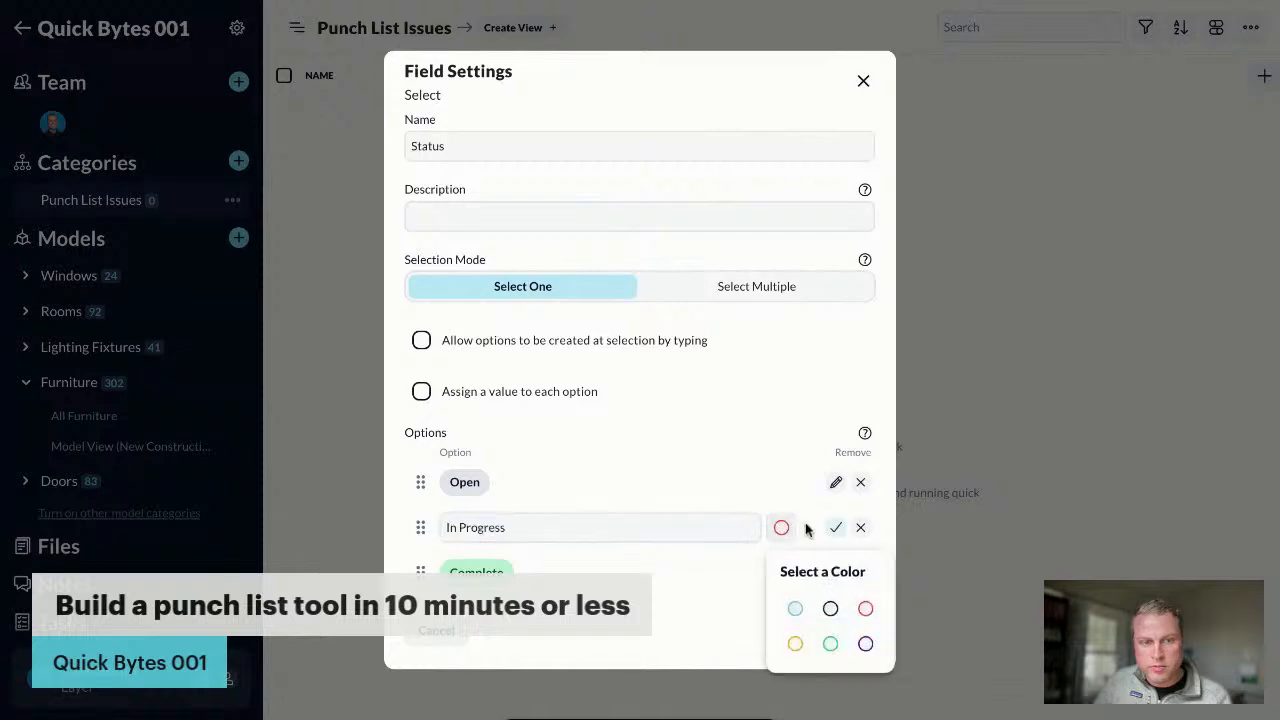
left_click(796, 644)
left_click(826, 631)
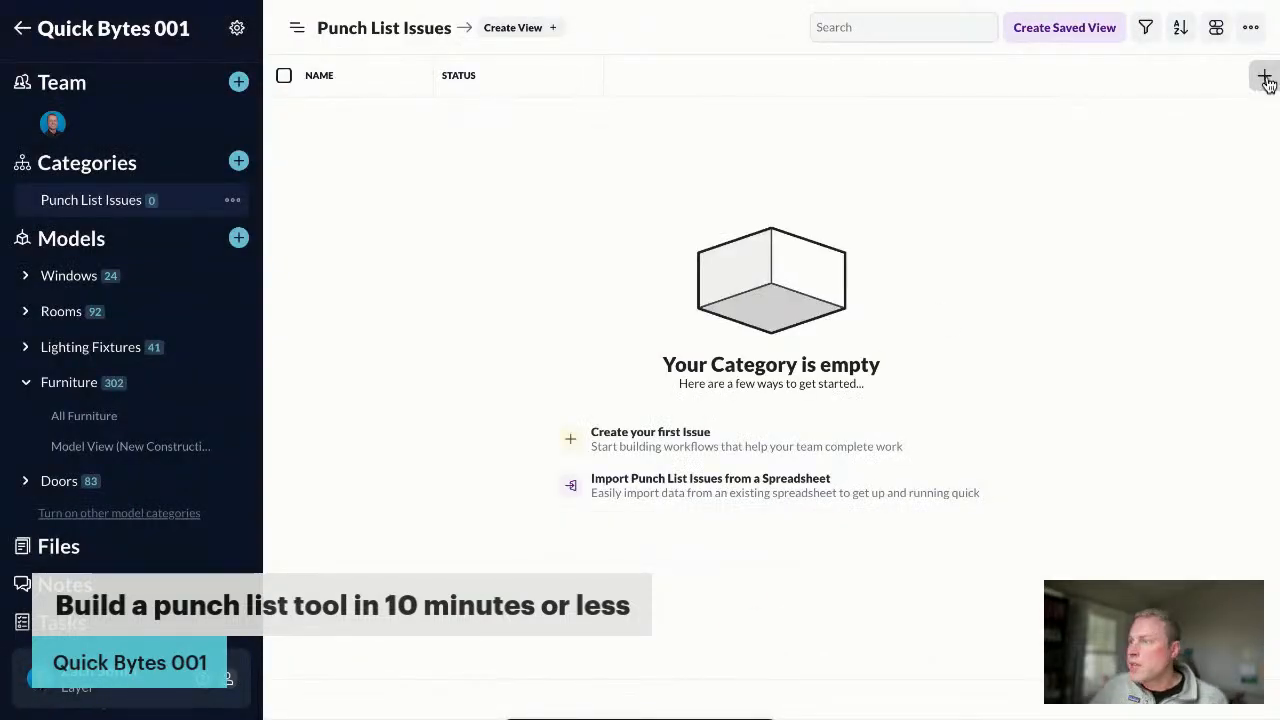
Start another Select field for the punch list issues and name it "Type"
left_click(1266, 80)
scroll(500, 510, "down", 5)
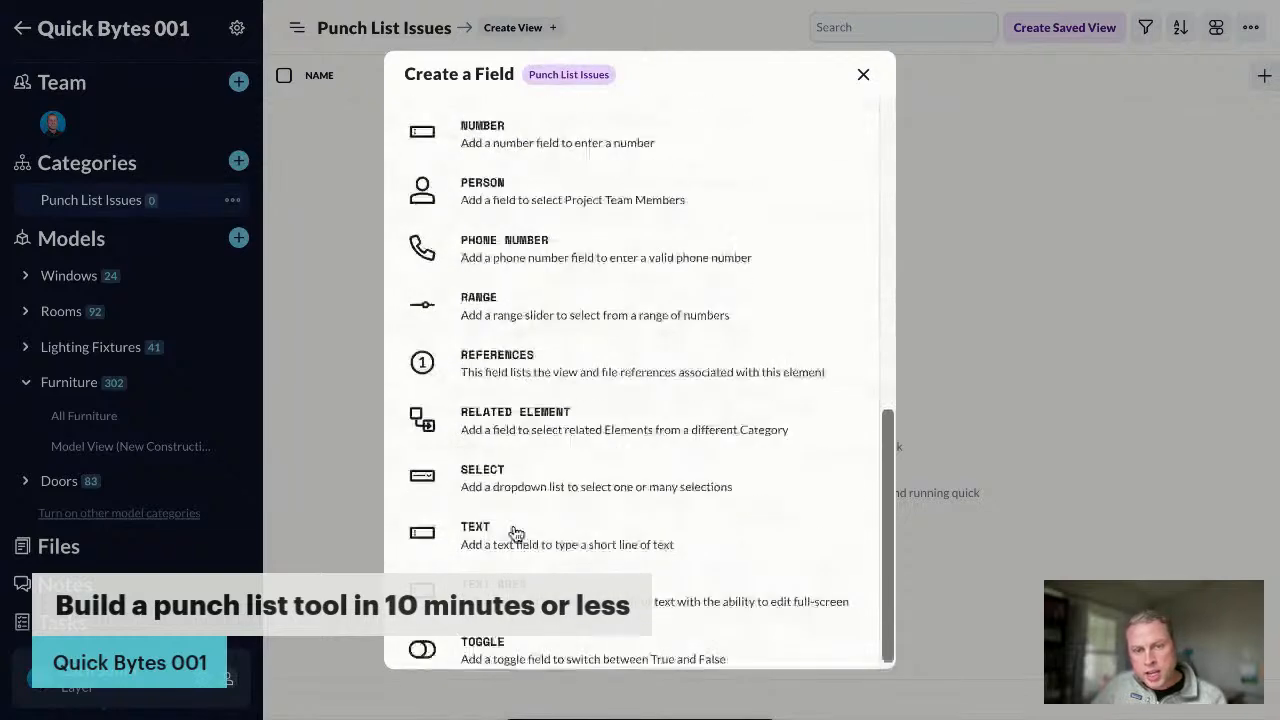
left_click(499, 485)
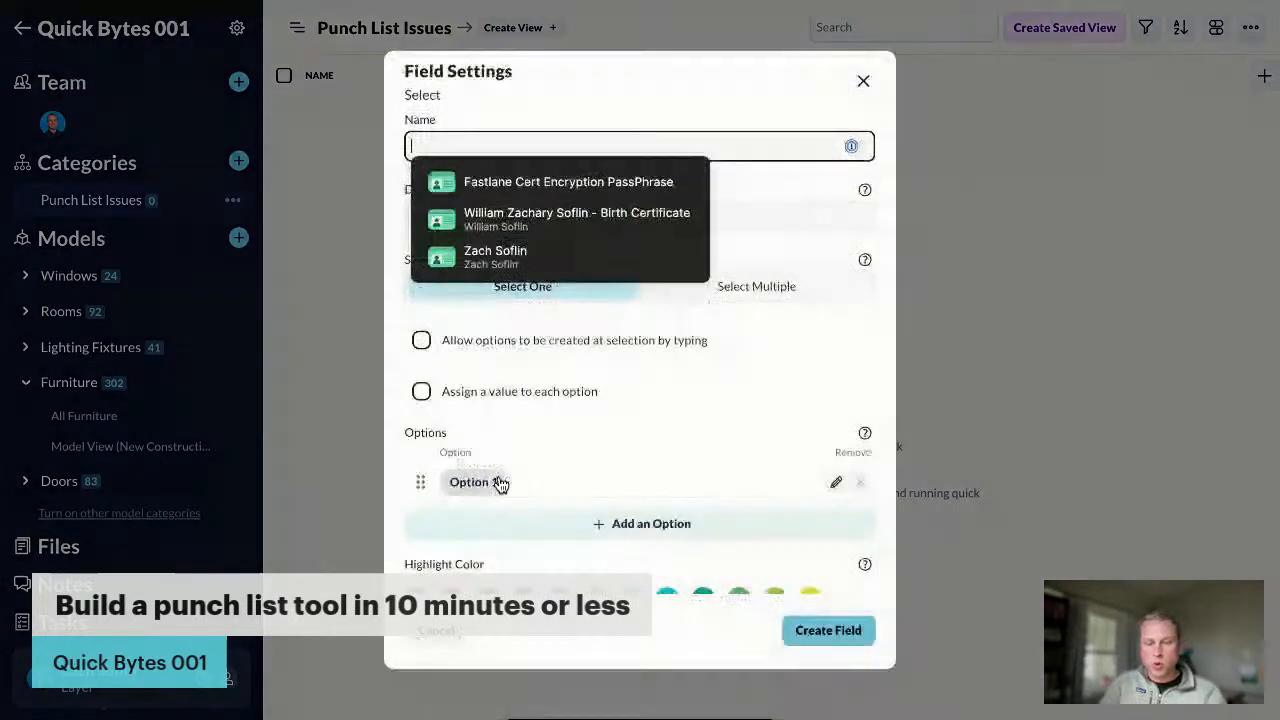
type("Type")
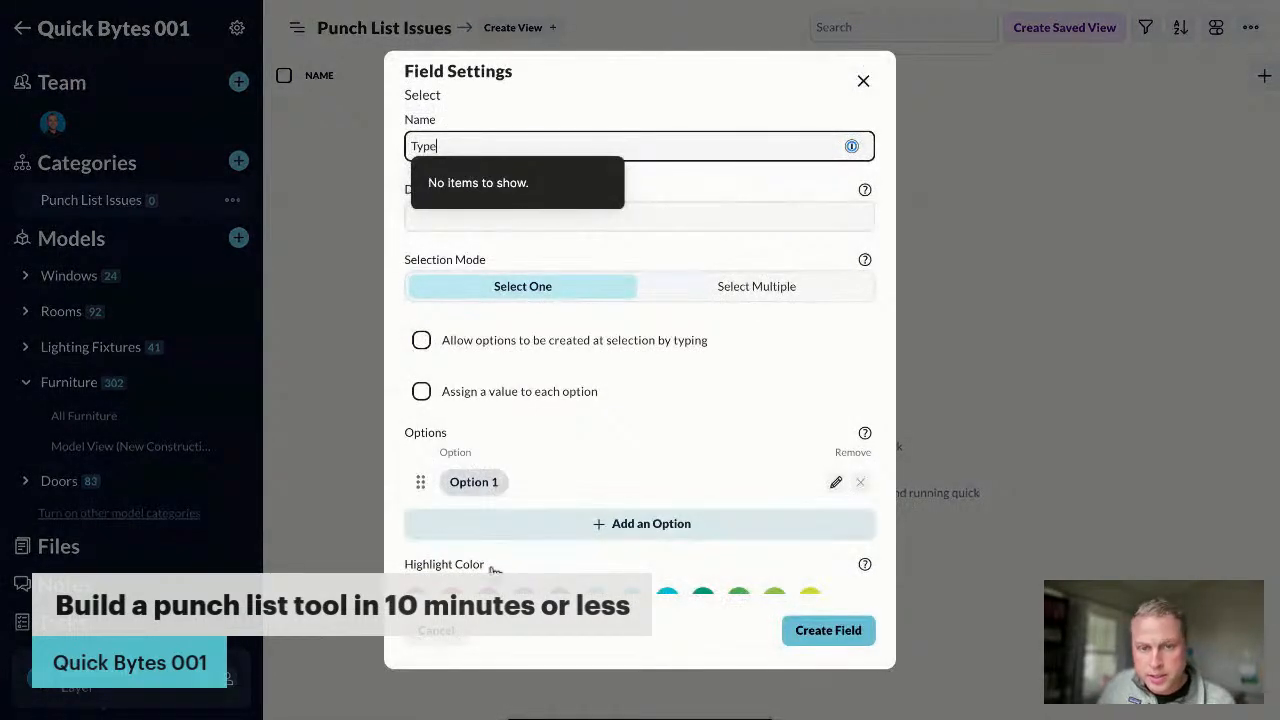
Enter Cleaning Needed, Wall Repair and Paint Touch Up as the Type field's first three options
left_click(457, 481)
type("Cleaning Nee")
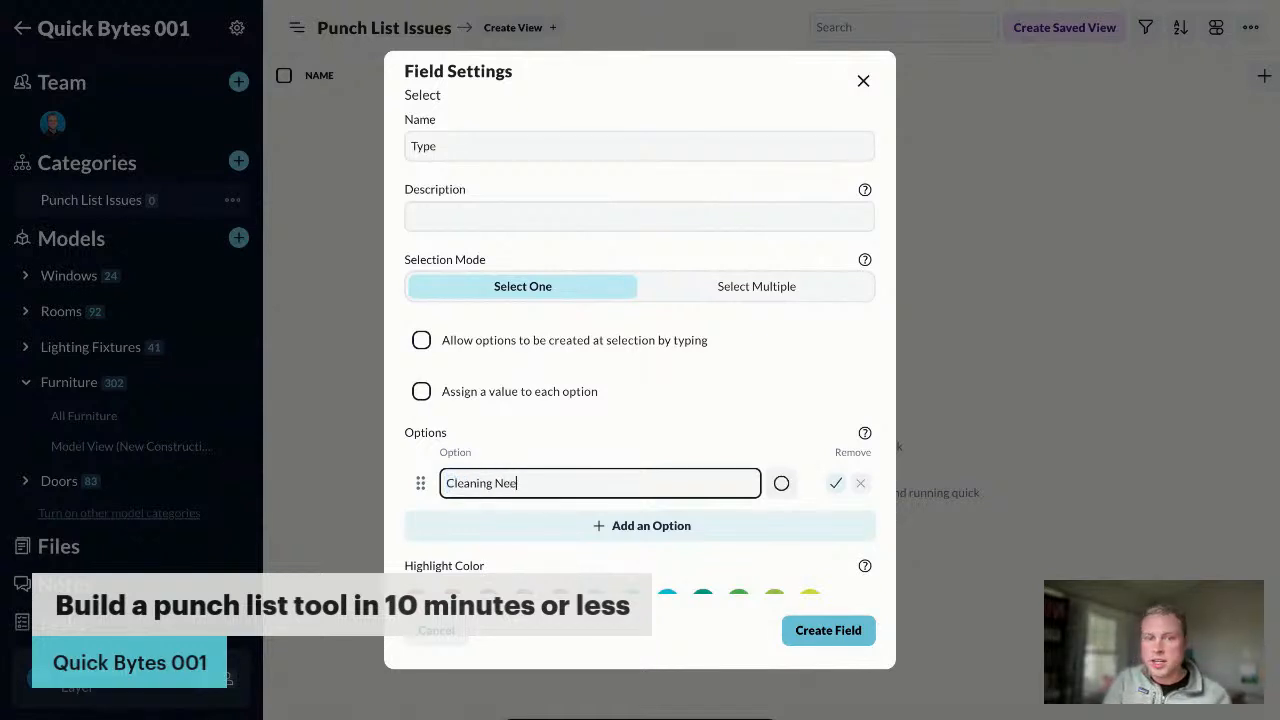
type("ded")
key("Return")
type("Wall Repair")
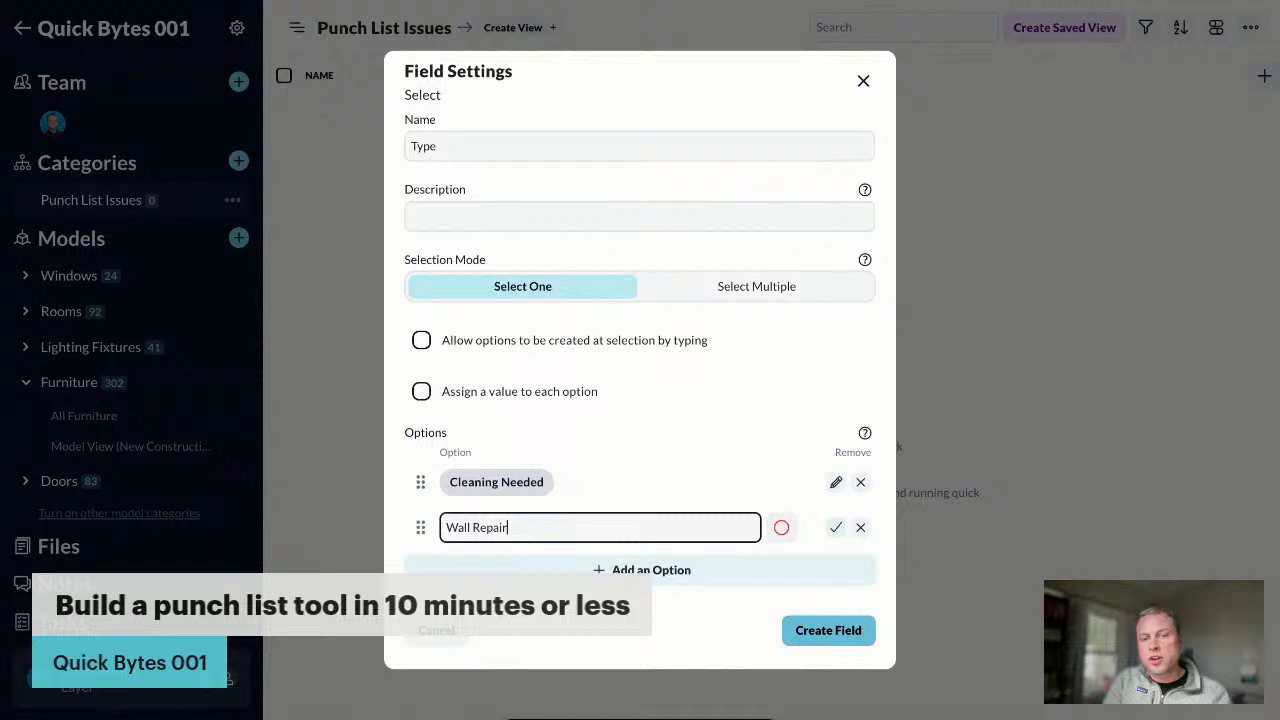
key("Return")
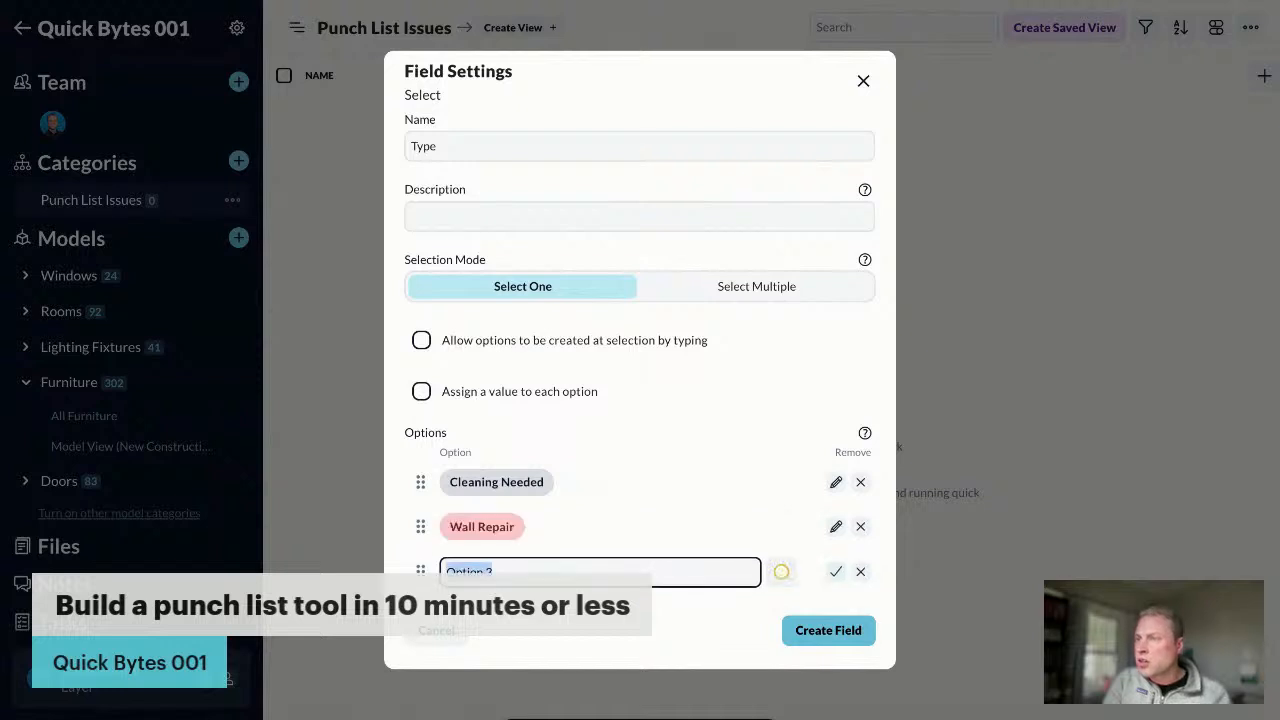
type("Paint Touch Up")
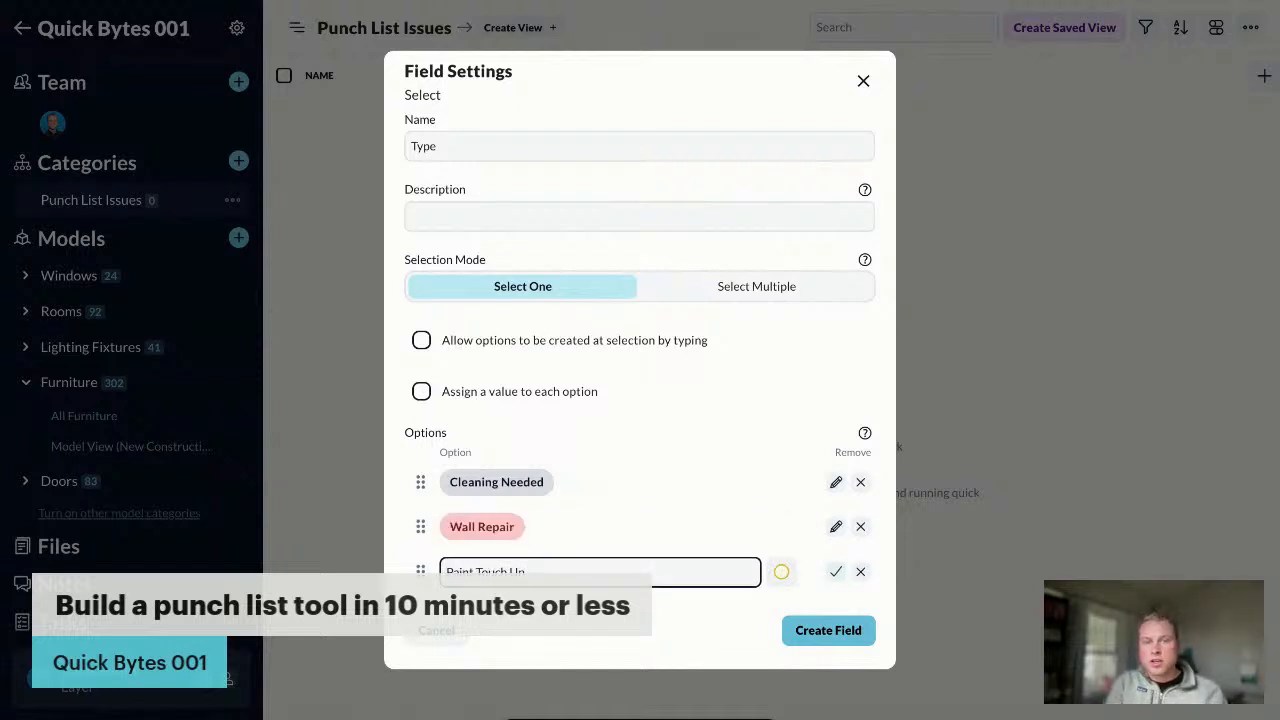
Add the options Plumbing and Mech to the Type field and create the field
key("Return")
type("Plumbing")
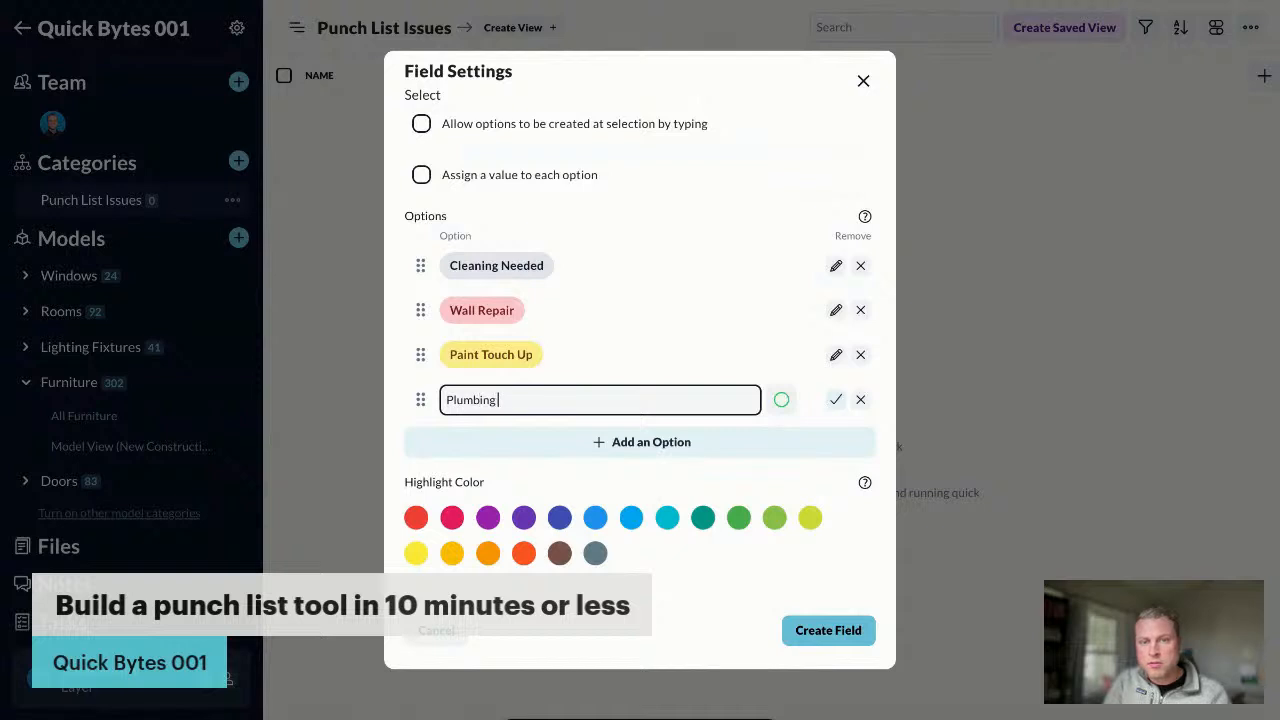
key("Return")
type("Mec")
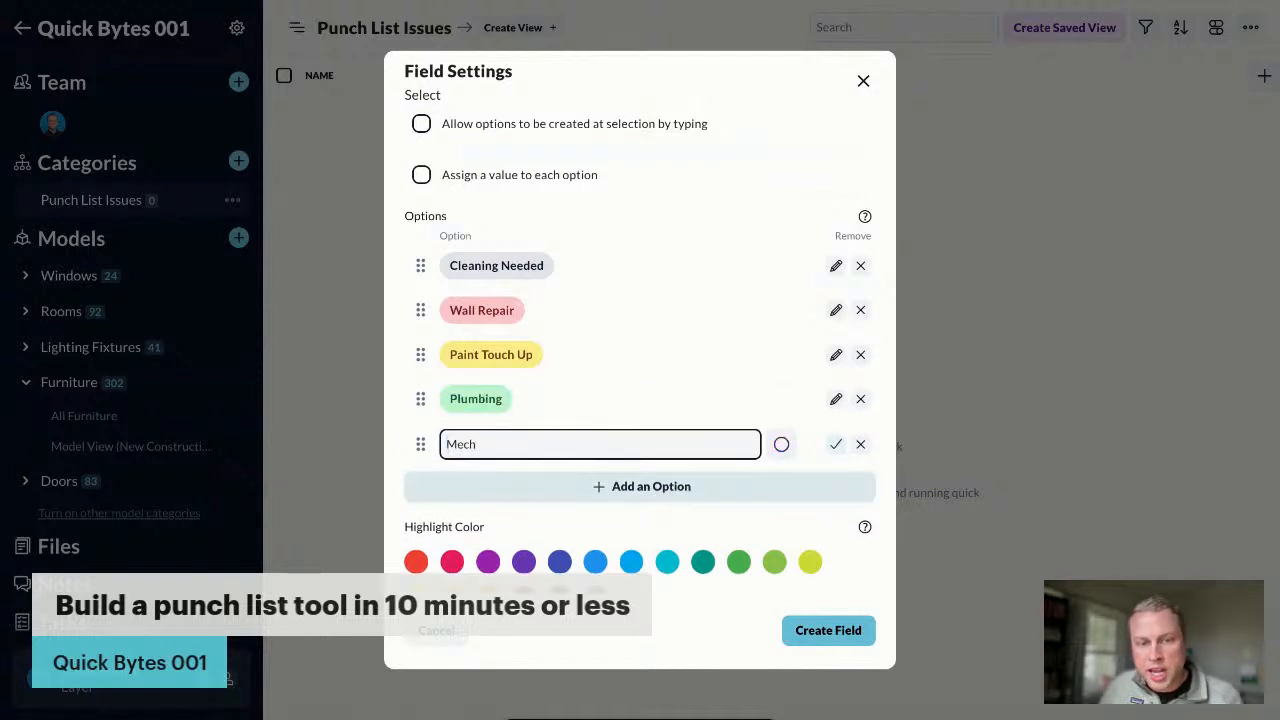
type("h")
left_click(836, 444)
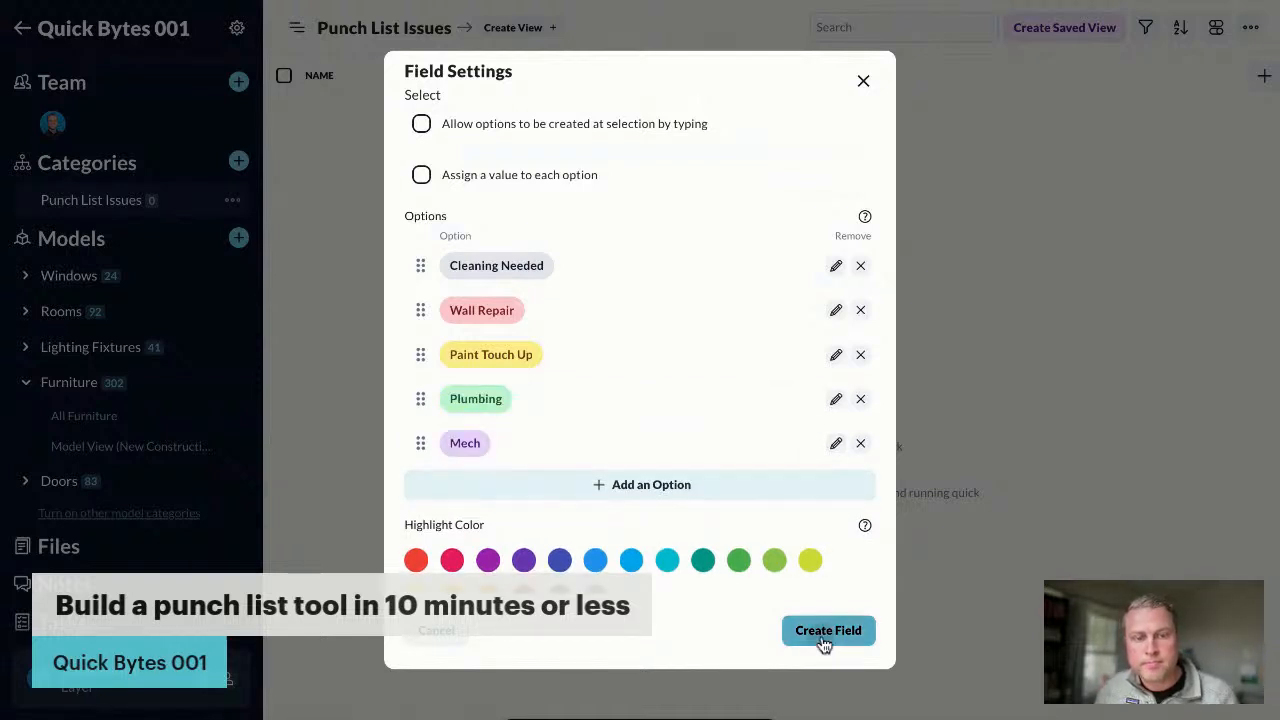
left_click(826, 632)
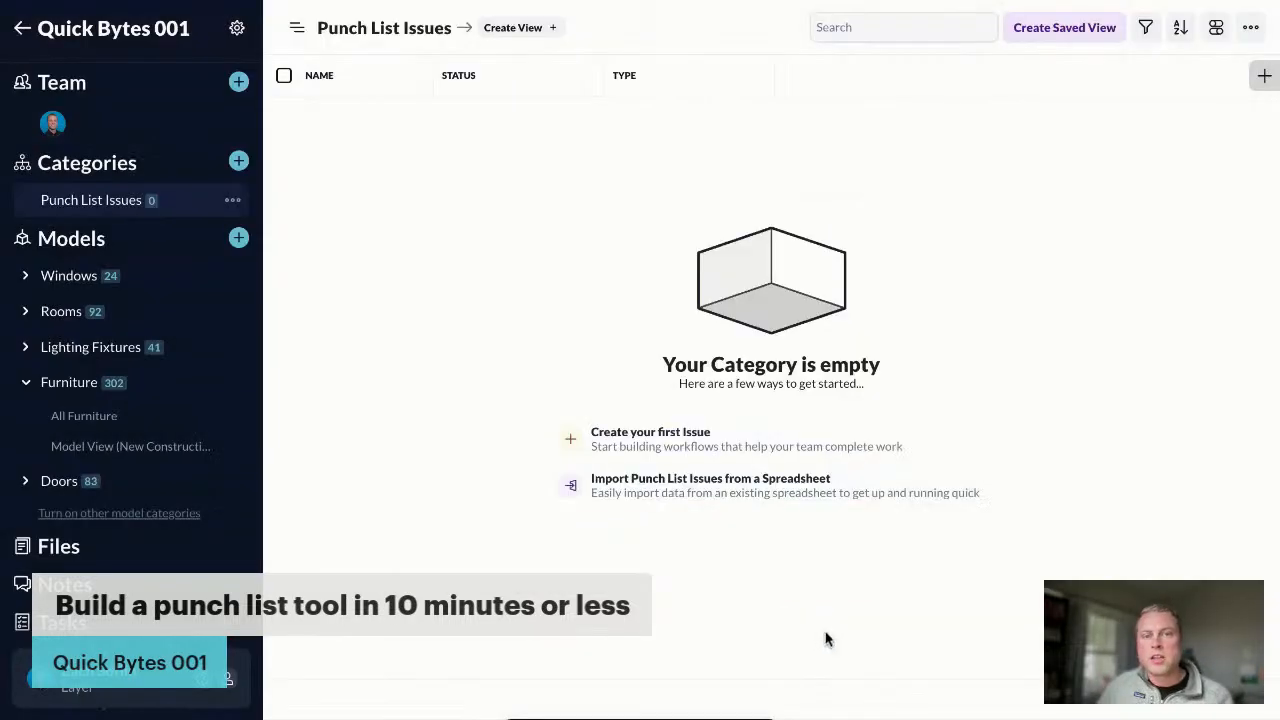
Create a Person field named "Assigned To" for the punch list issues
left_click(1264, 78)
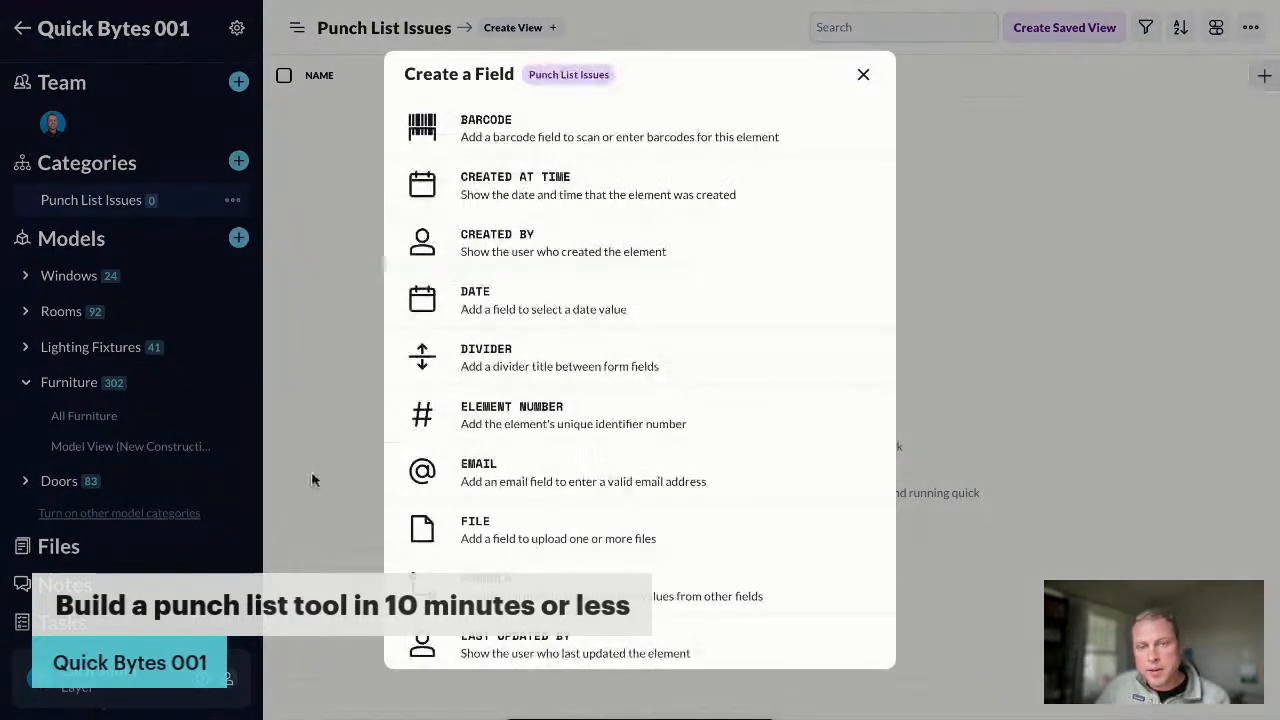
scroll(540, 440, "down", 5)
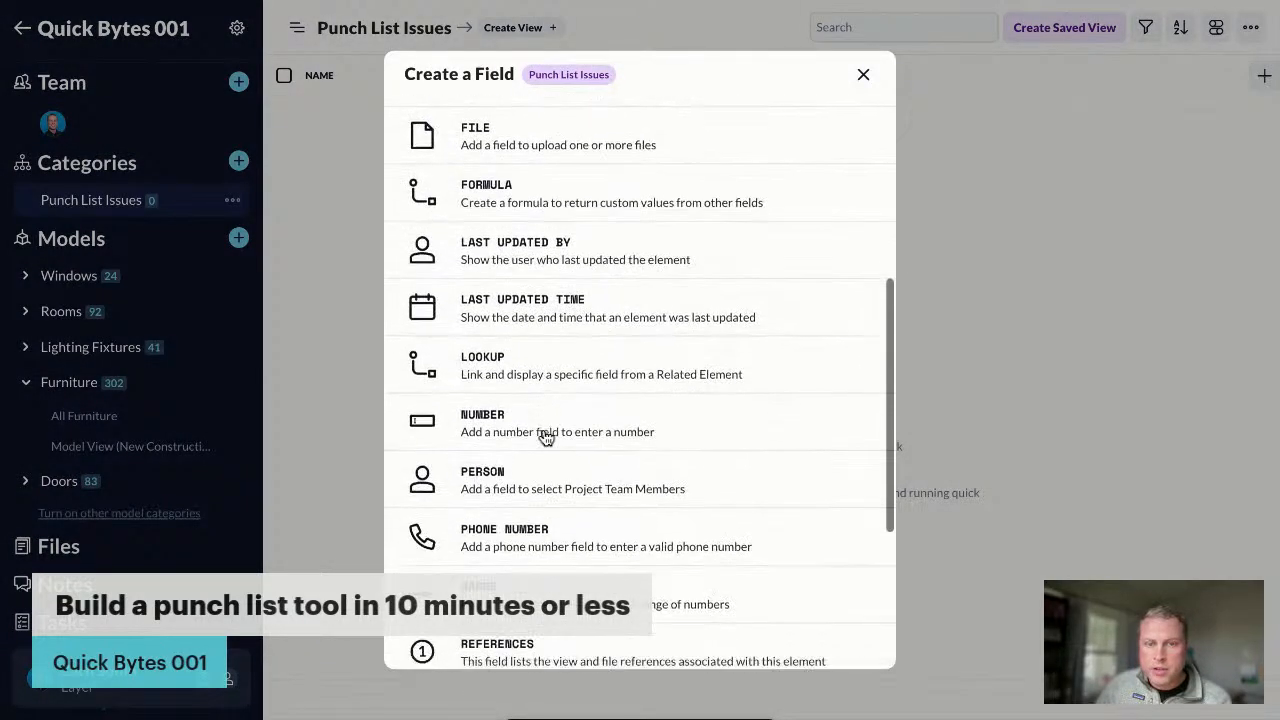
left_click(477, 379)
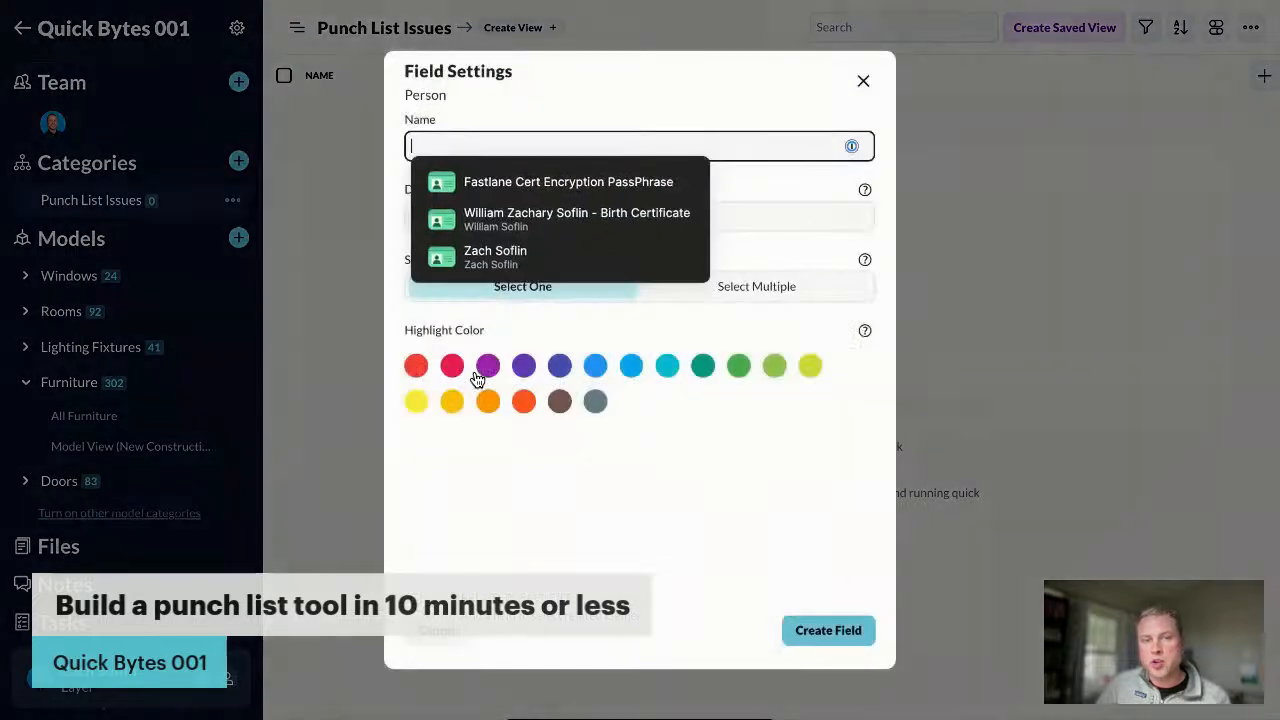
type("Assigned To")
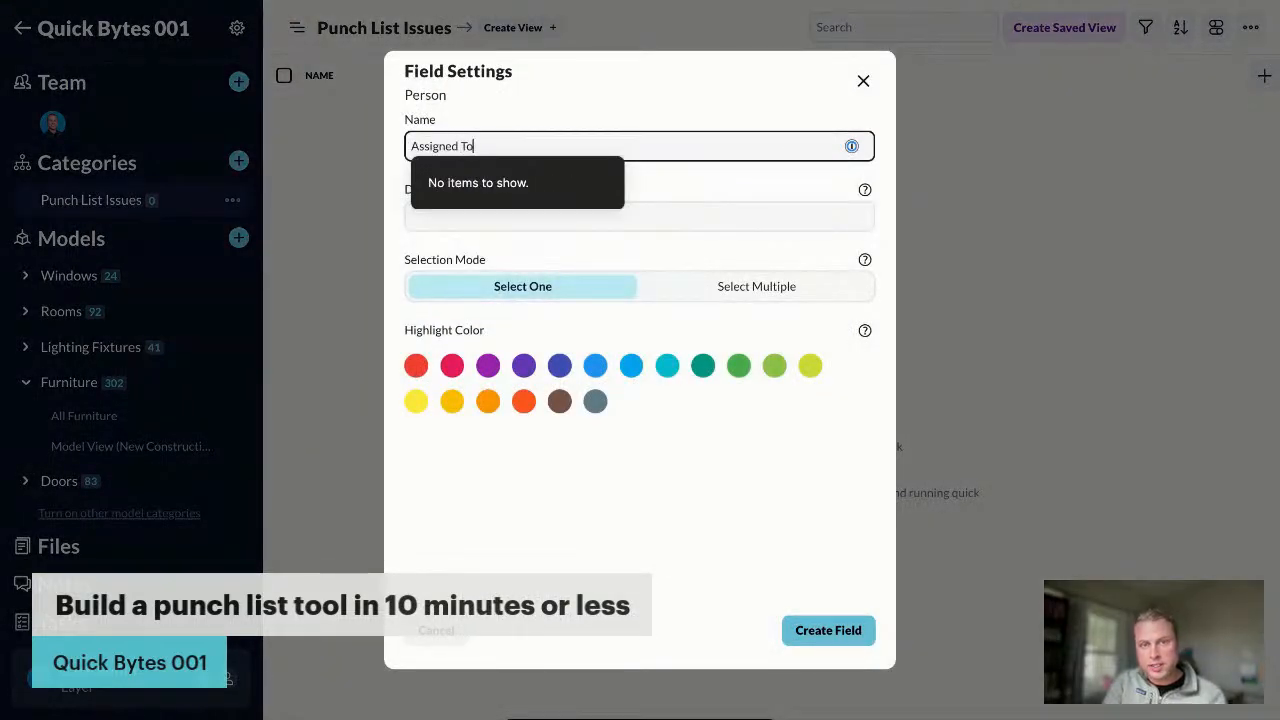
left_click(820, 633)
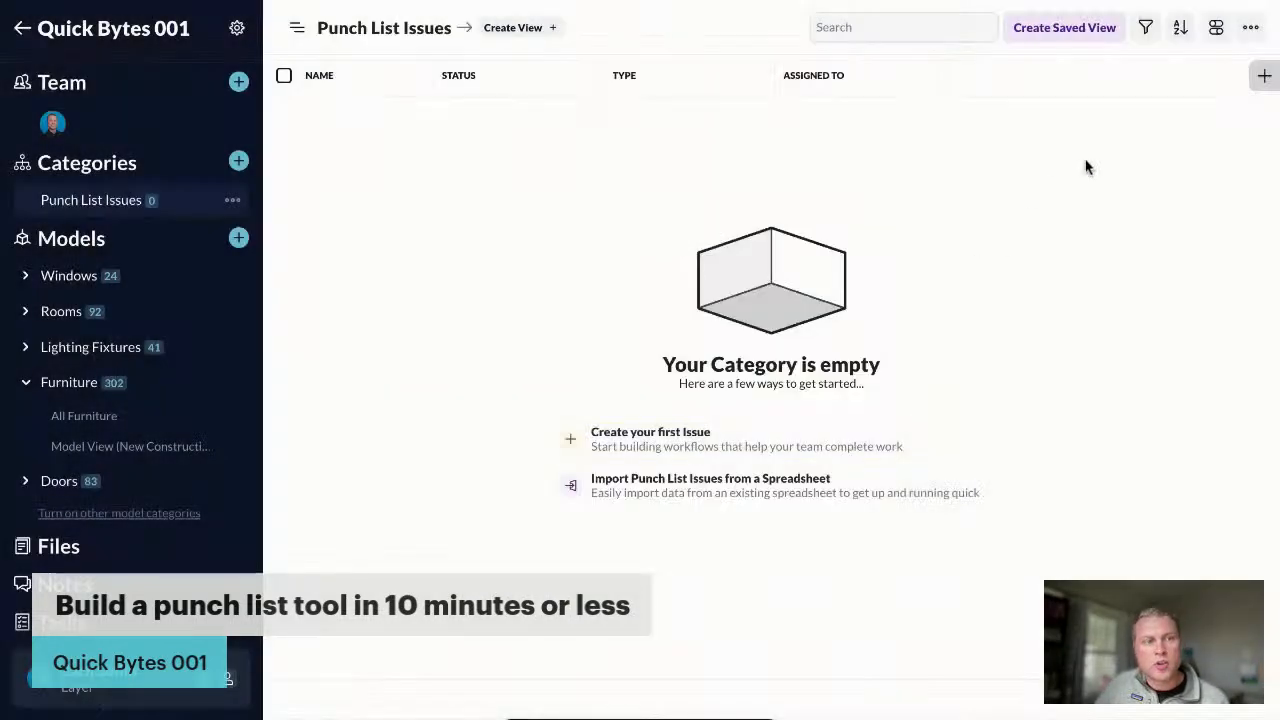
Create a File field named "Issue Photos" for the punch list issues
left_click(1258, 77)
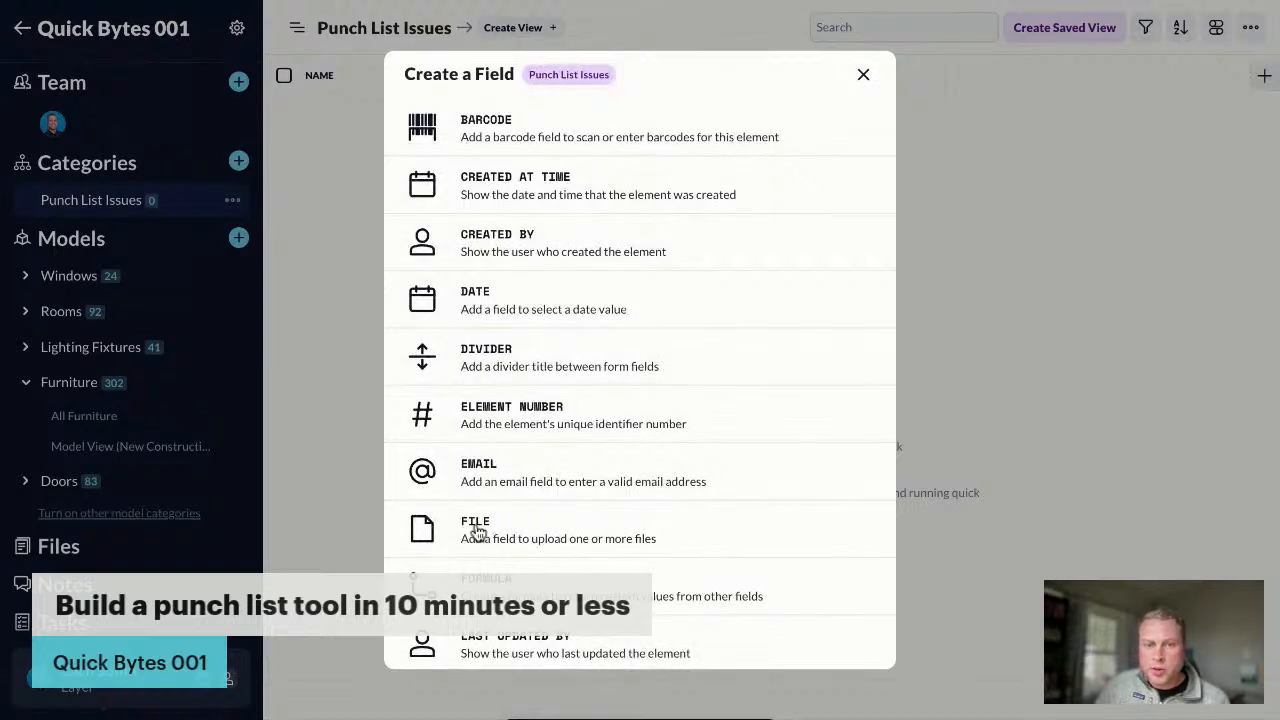
scroll(455, 450, "down", 2)
left_click(480, 331)
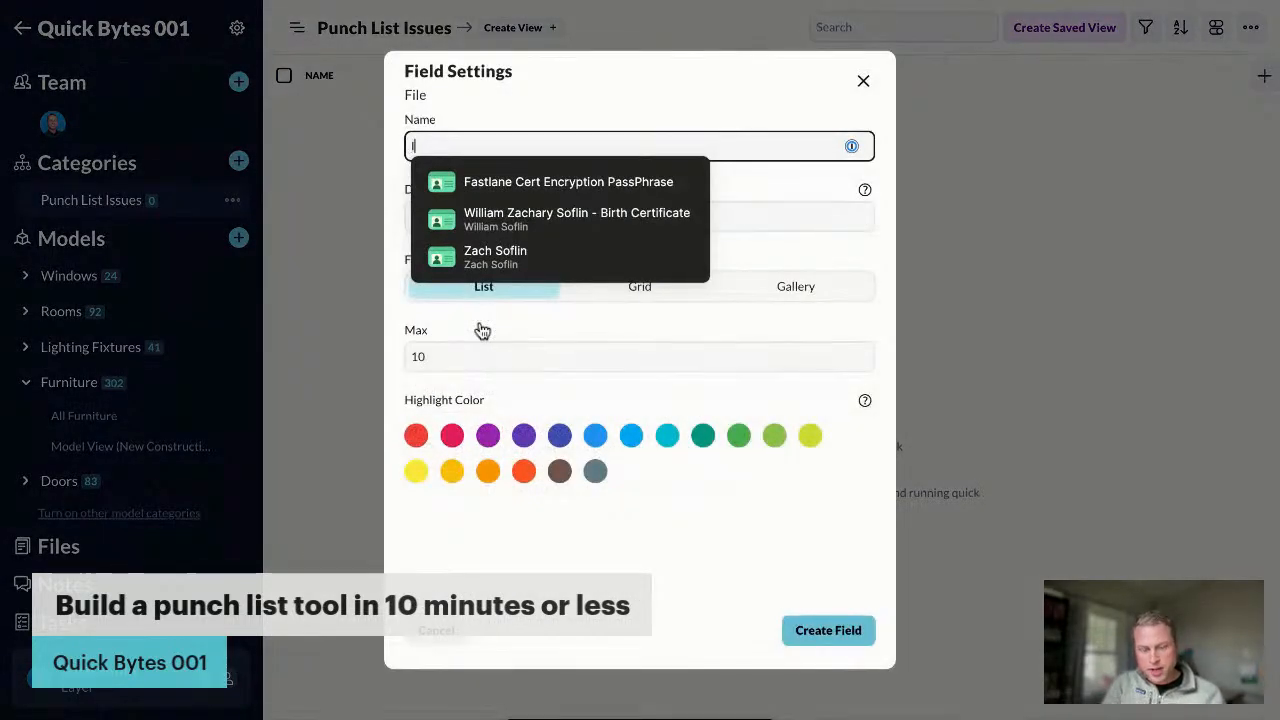
type("Issue Photos")
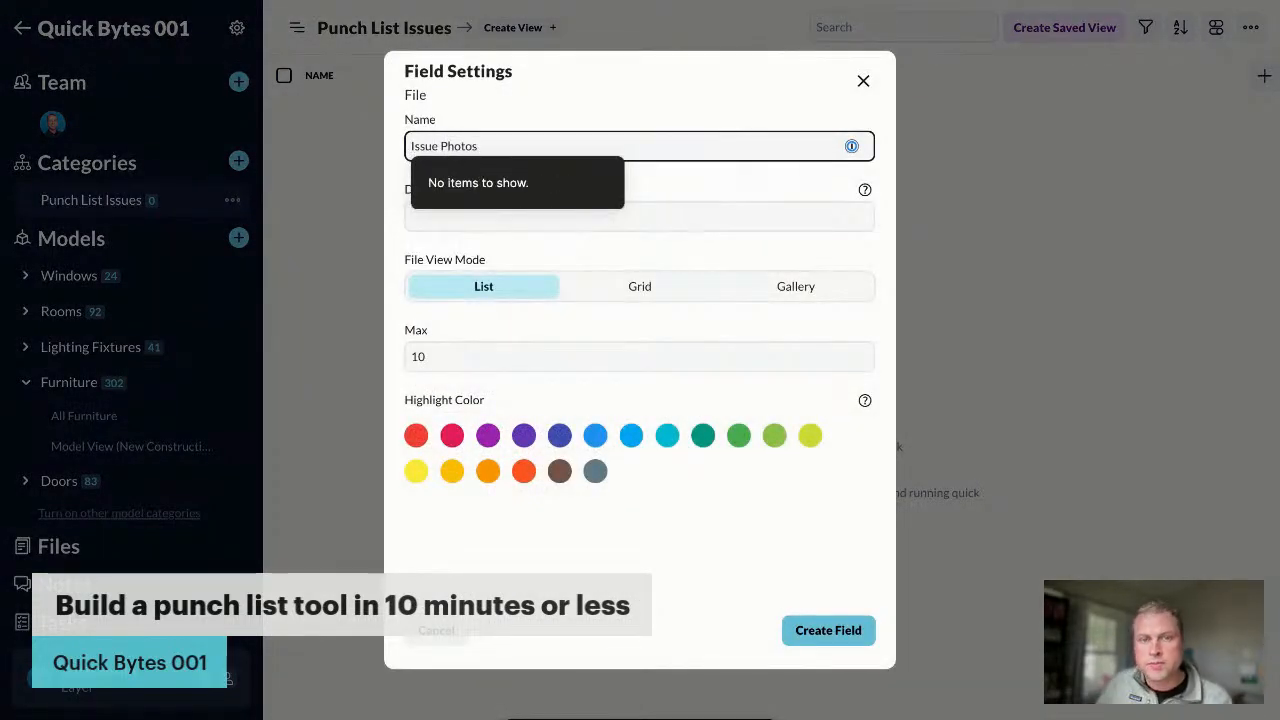
left_click(808, 630)
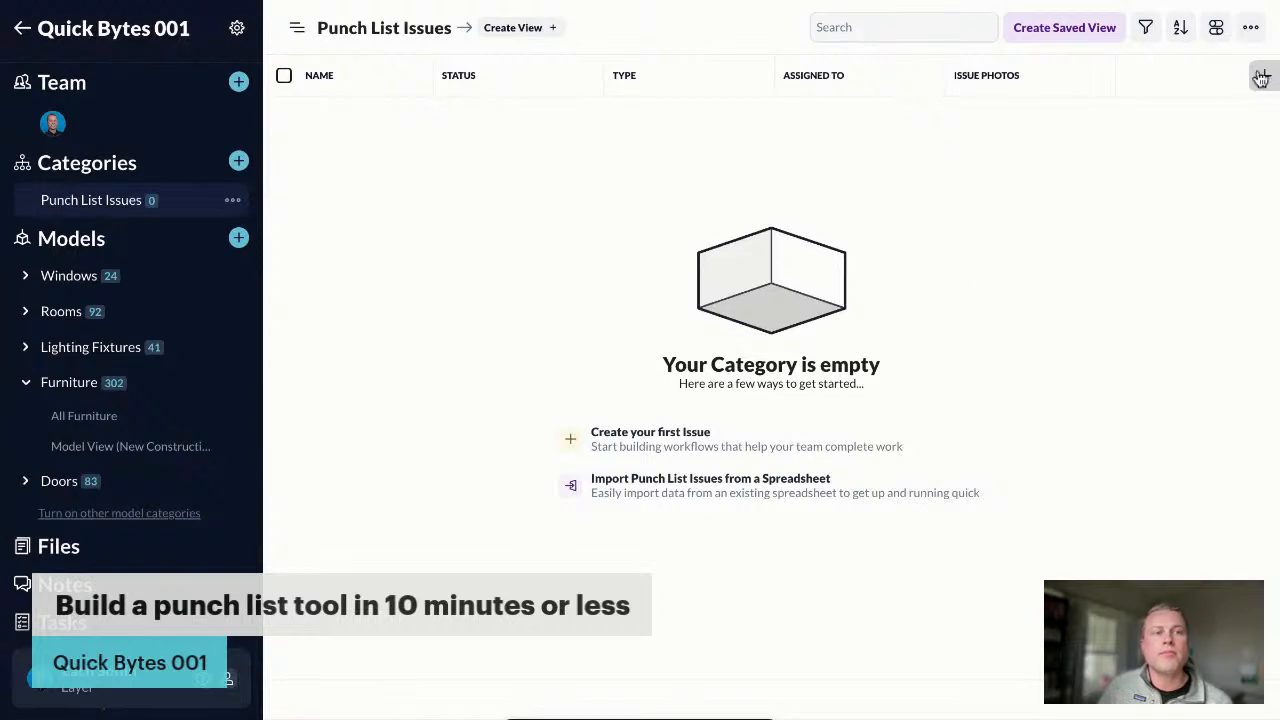
Create a Text Area field named "Issue Notes" for the punch list issues
left_click(1261, 78)
scroll(640, 400, "down", 3)
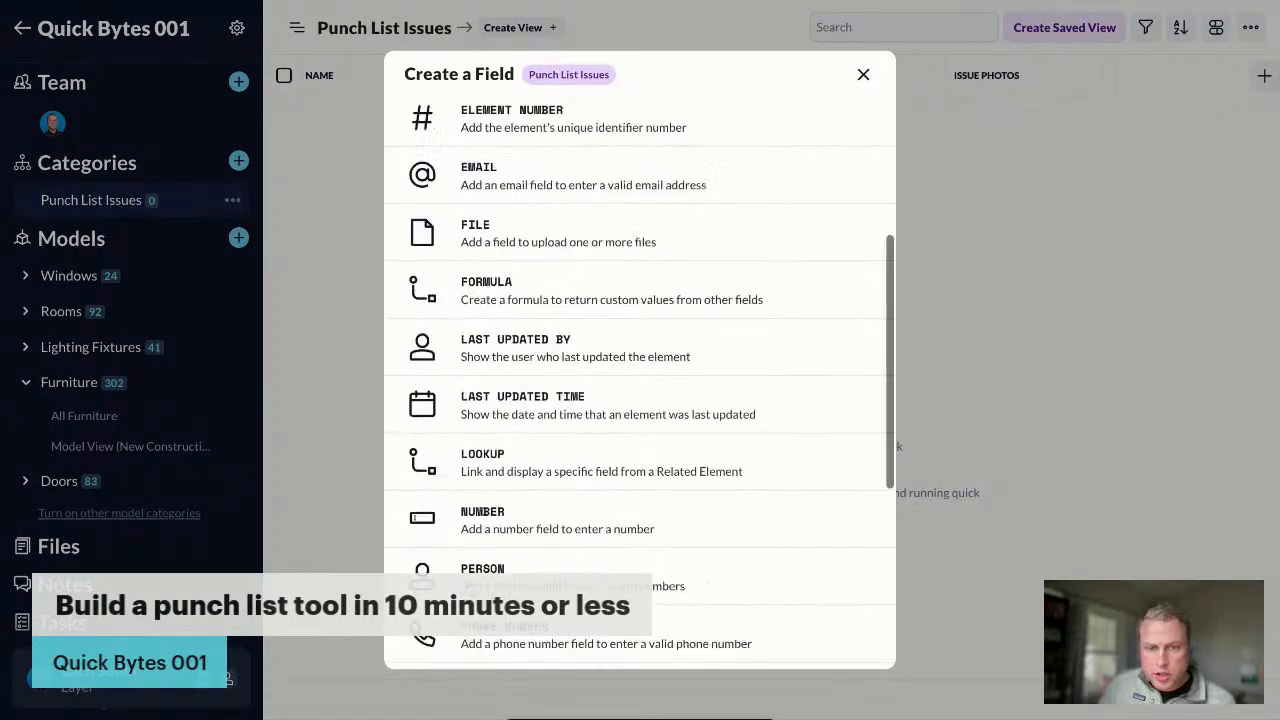
scroll(500, 575, "down", 5)
left_click(500, 575)
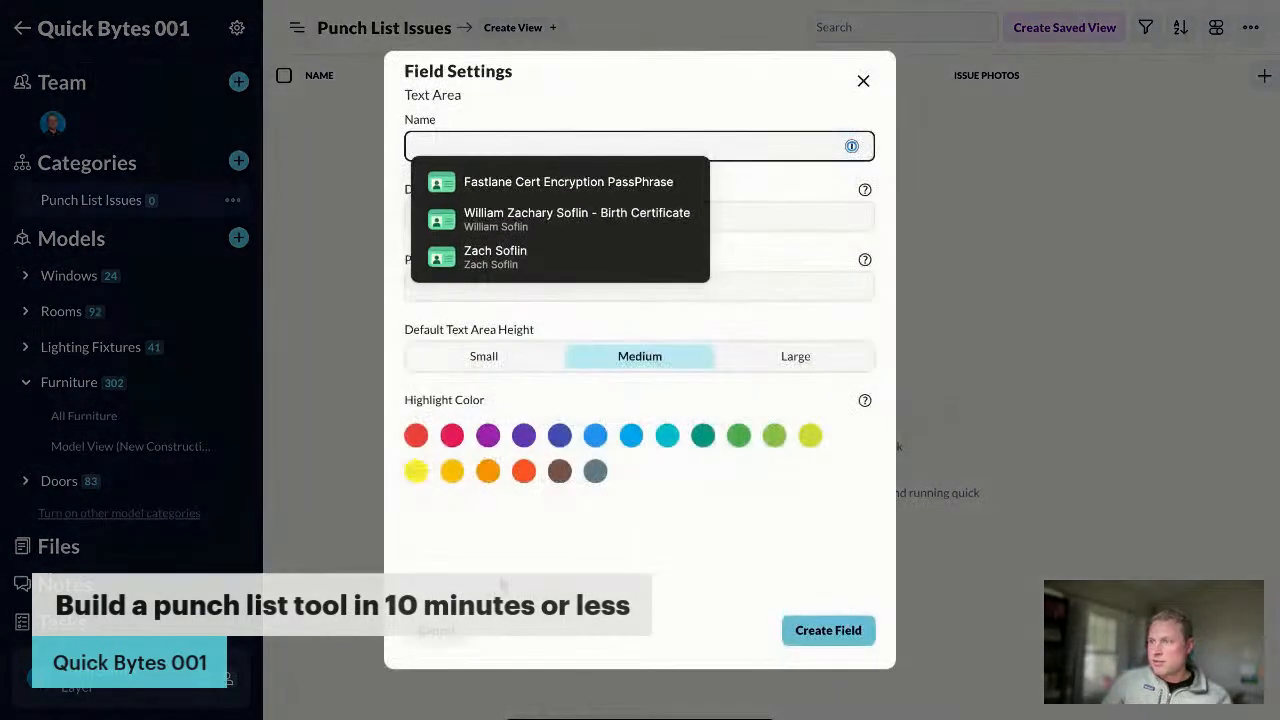
type("Issue Notes")
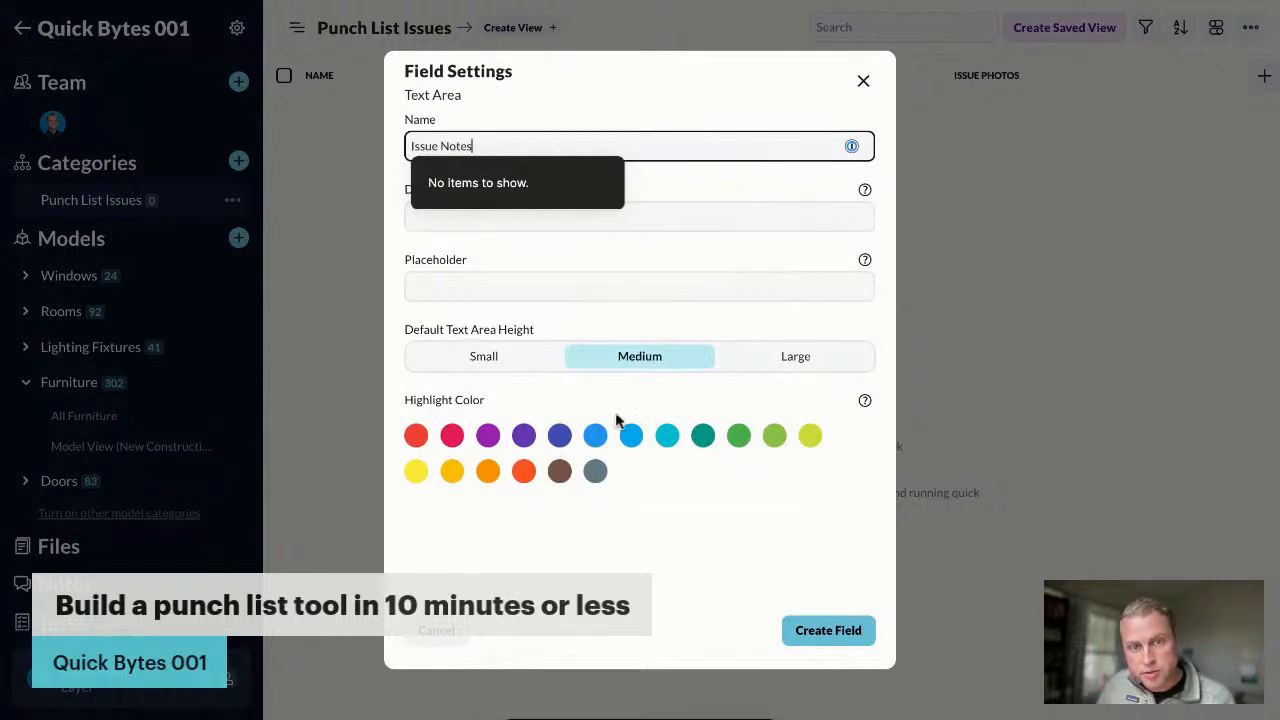
left_click(815, 630)
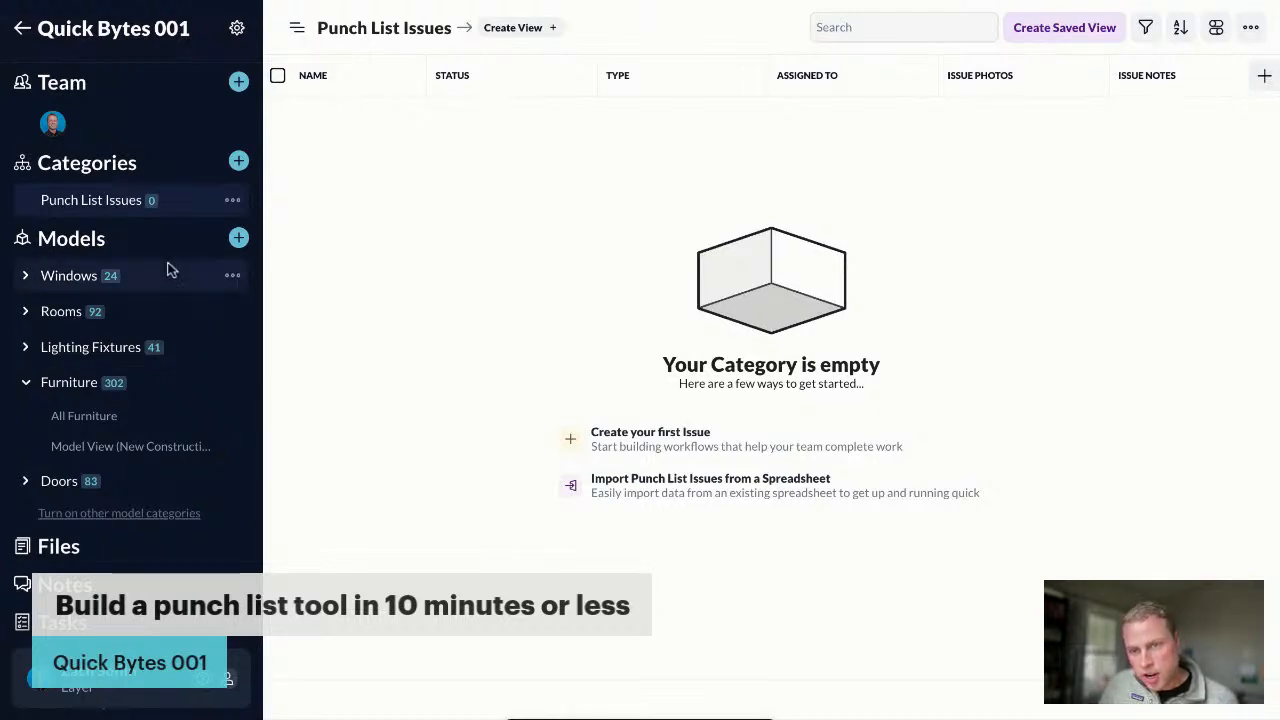
Create a Related Element field named "Revit Room" that links punch list issues to the Rooms category
left_click(1266, 77)
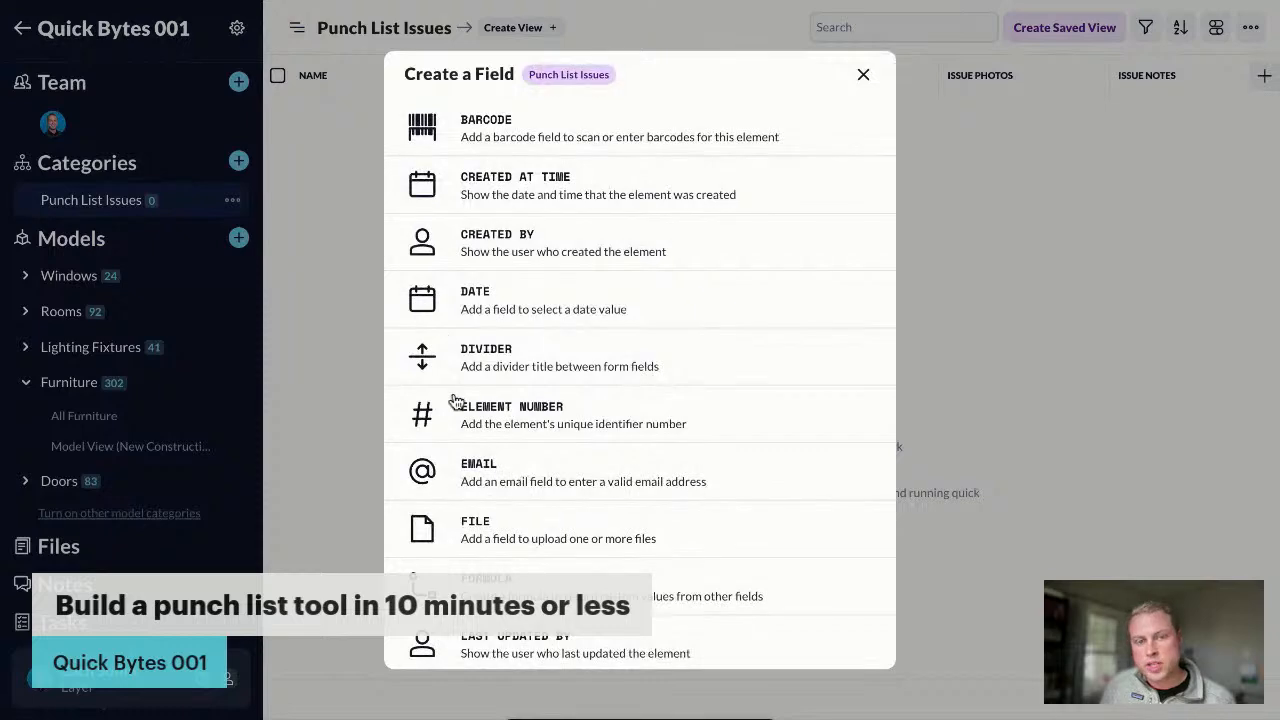
scroll(455, 395, "down", 4)
scroll(460, 387, "down", 3)
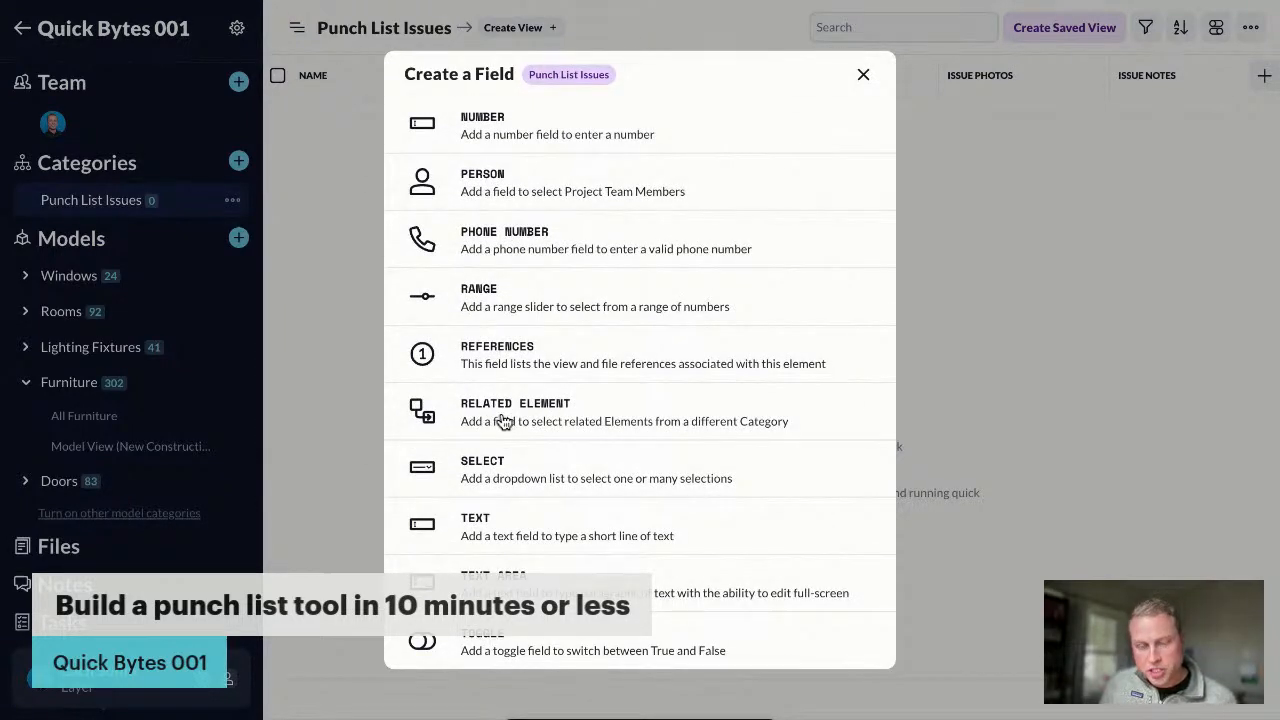
left_click(503, 421)
left_click(452, 142)
type("R")
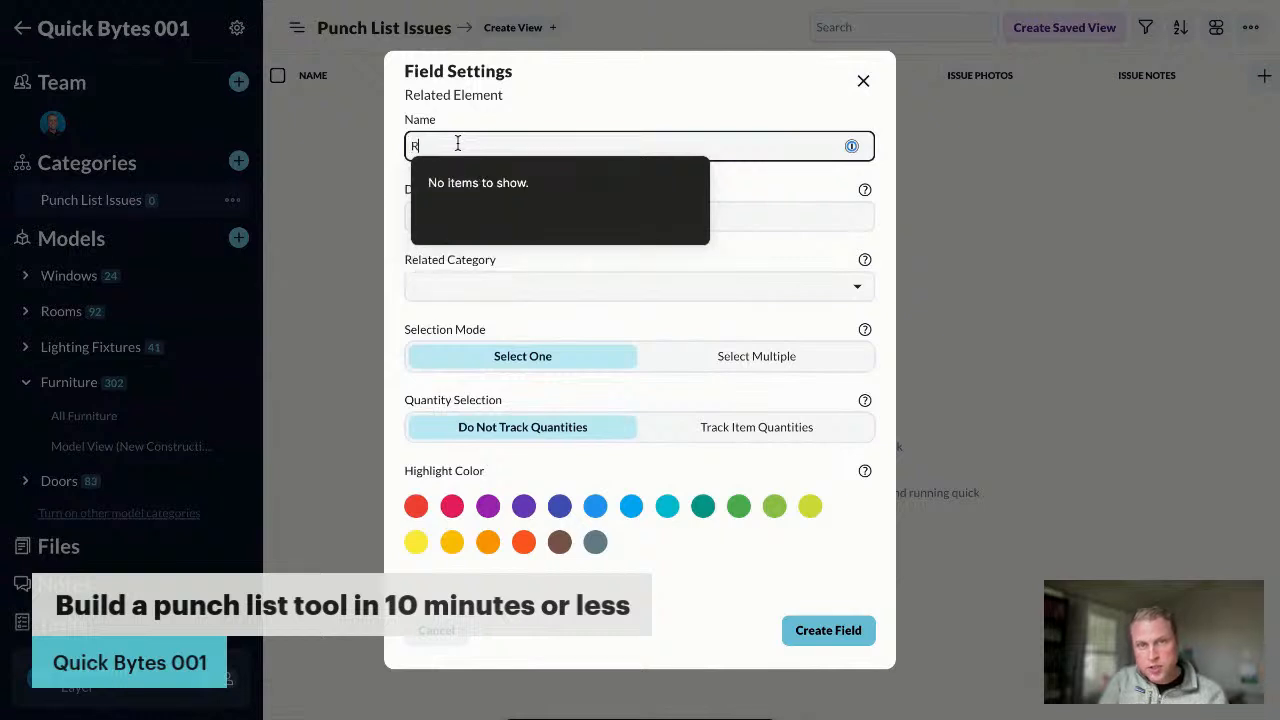
type("oom")
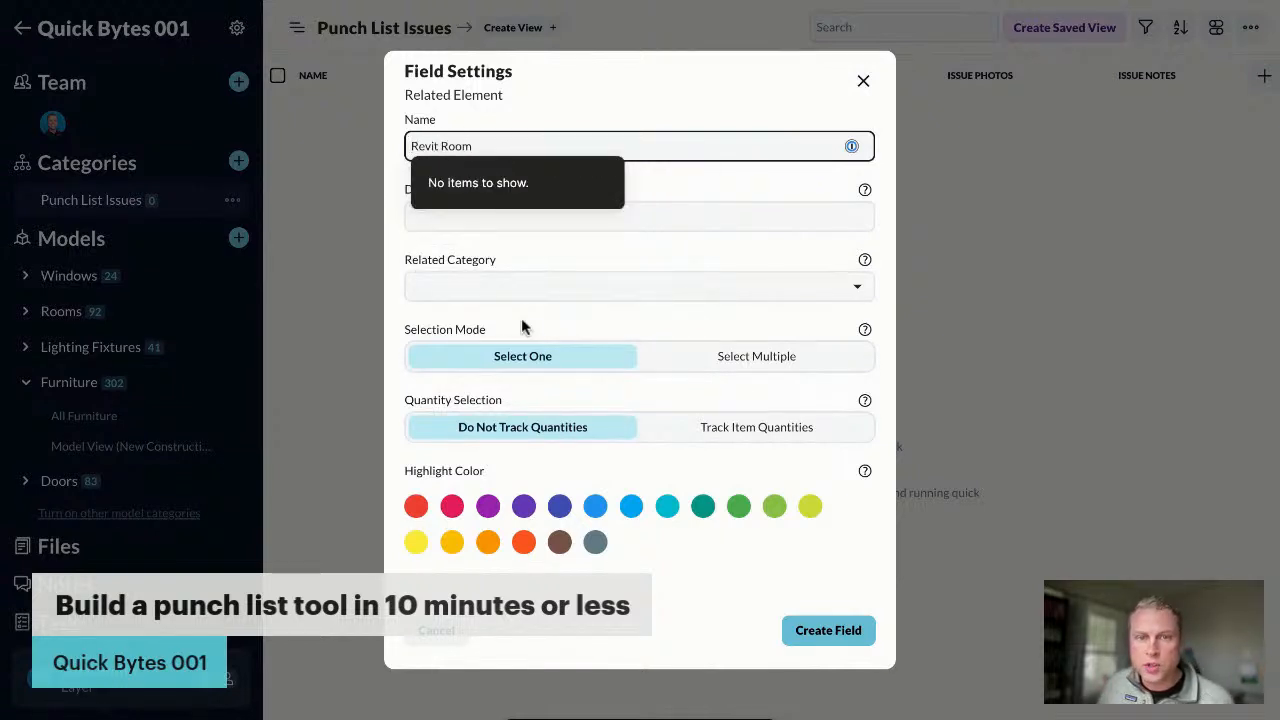
left_click(477, 286)
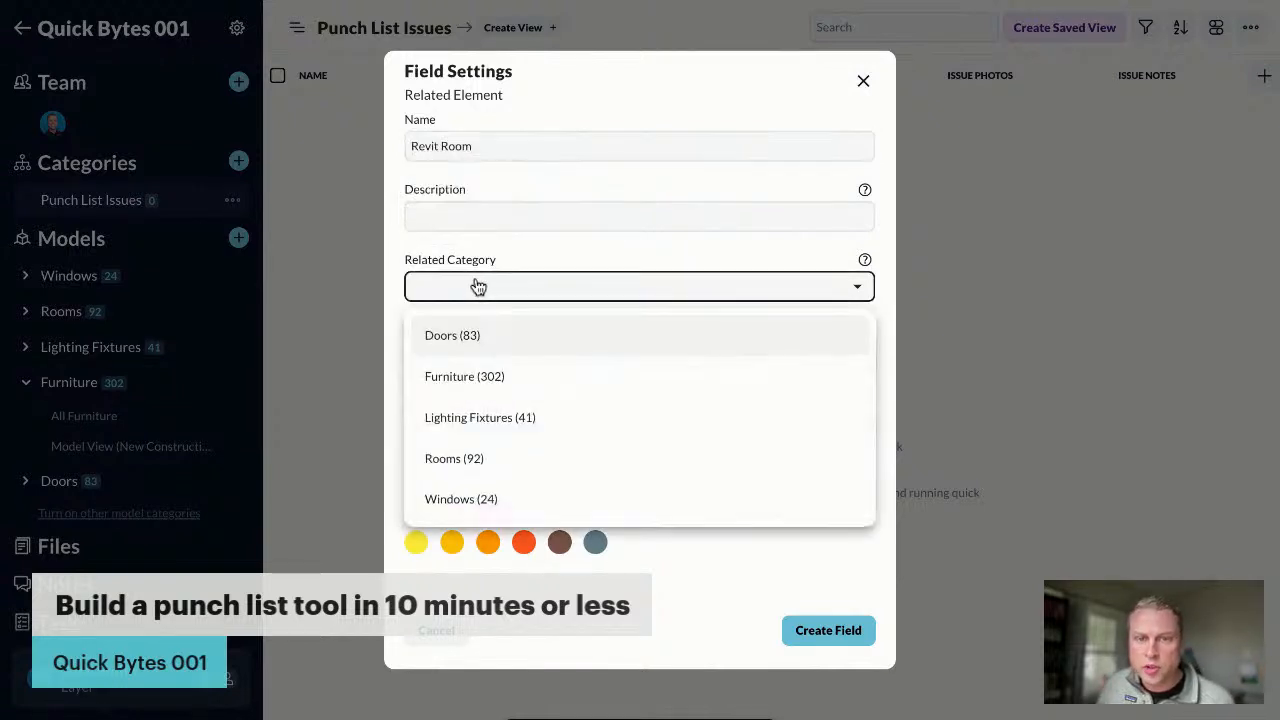
left_click(451, 459)
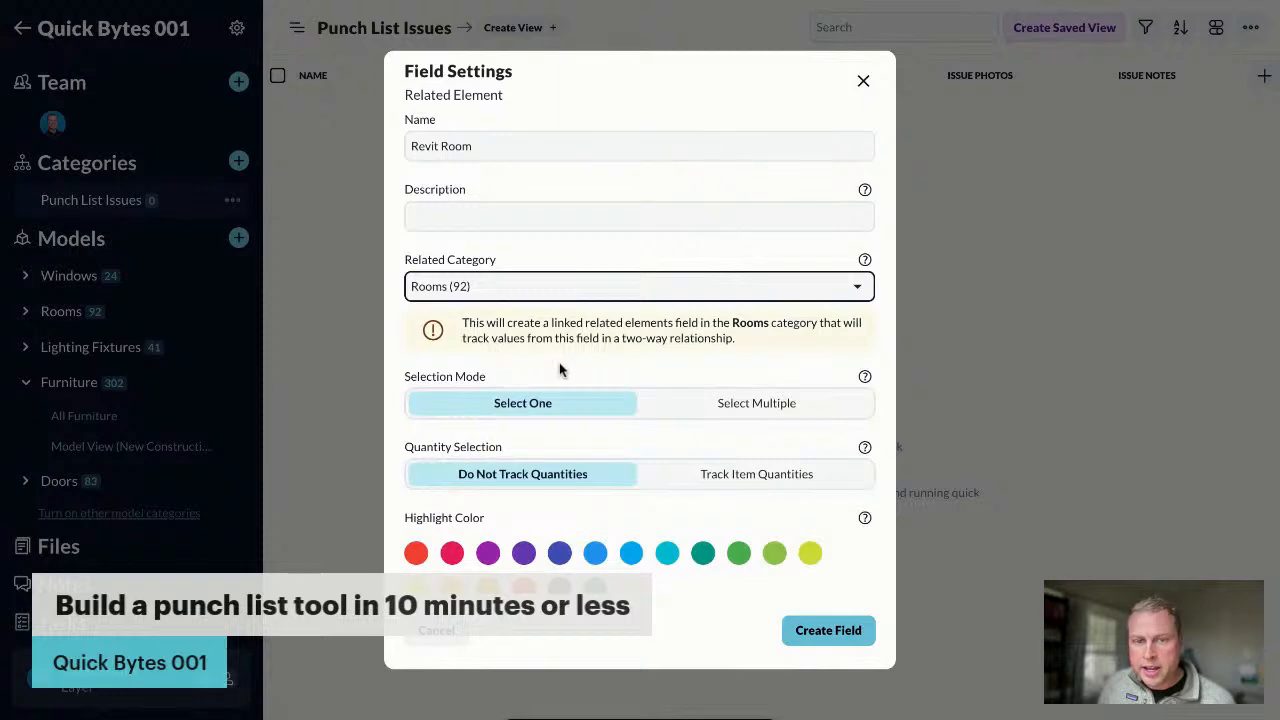
left_click(828, 630)
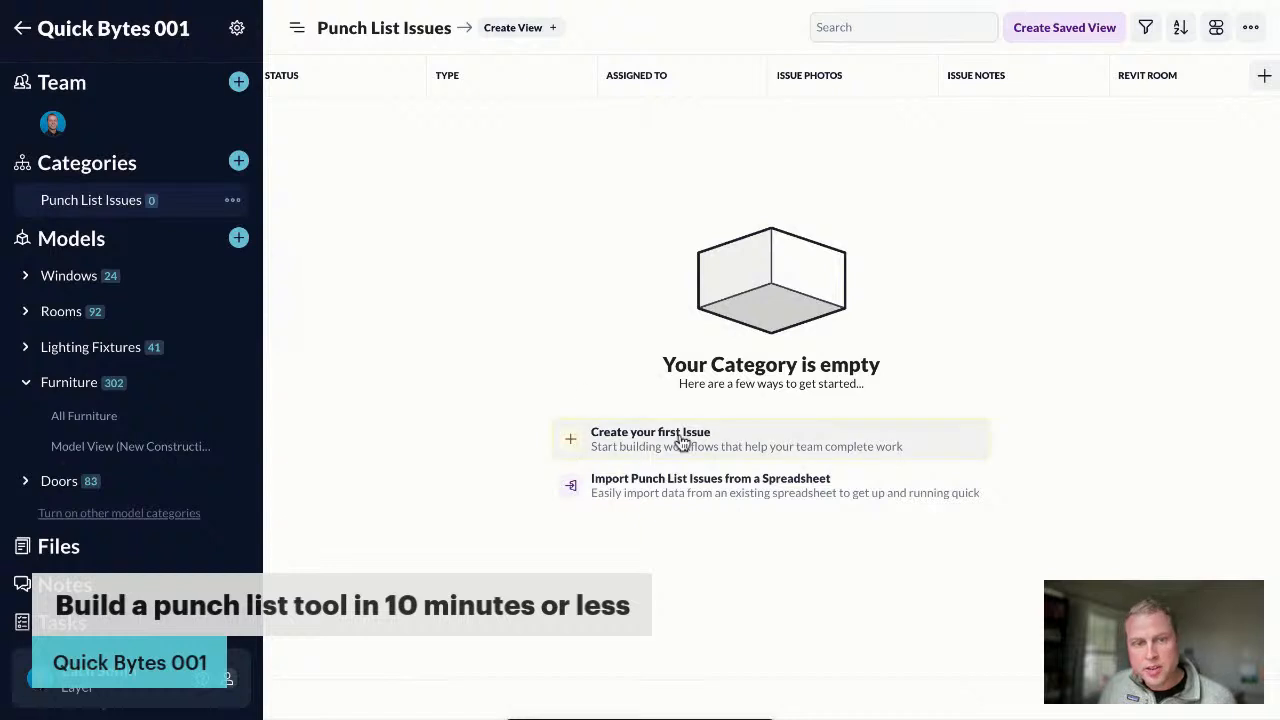
Create the first punch list issue with status Open and type Wall Repair
left_click(627, 442)
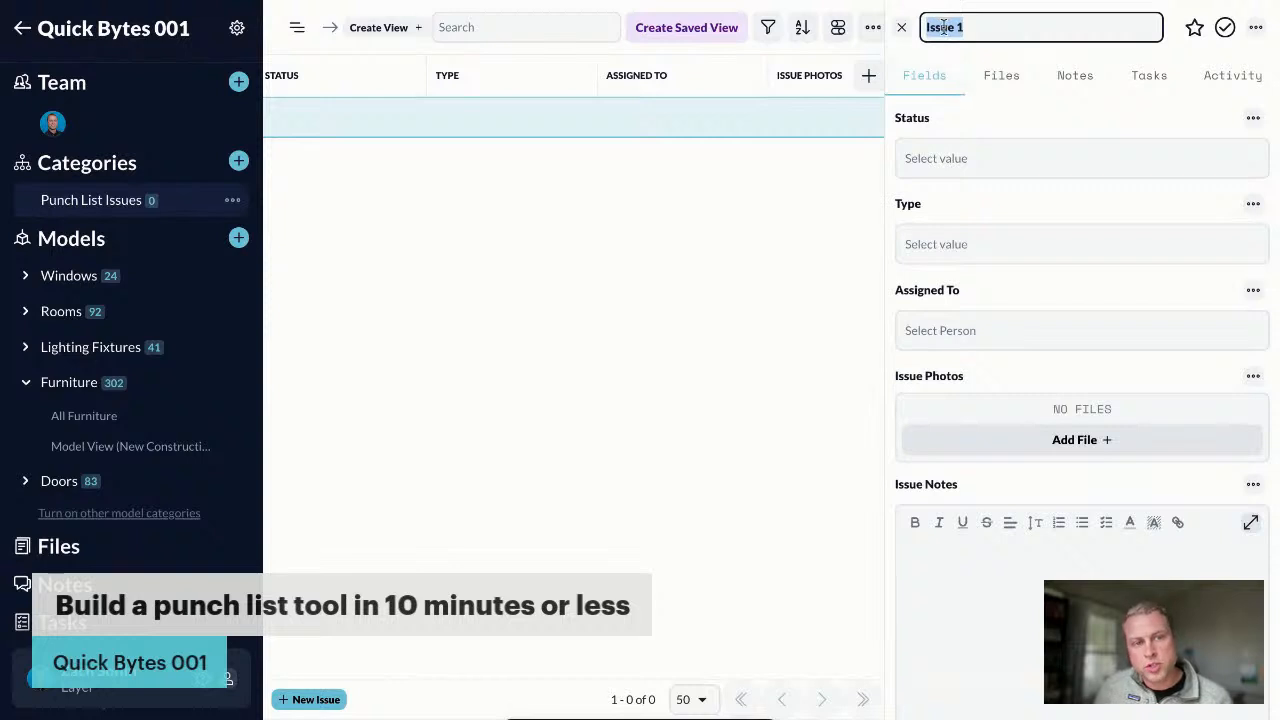
left_click(931, 158)
left_click(945, 215)
left_click(921, 240)
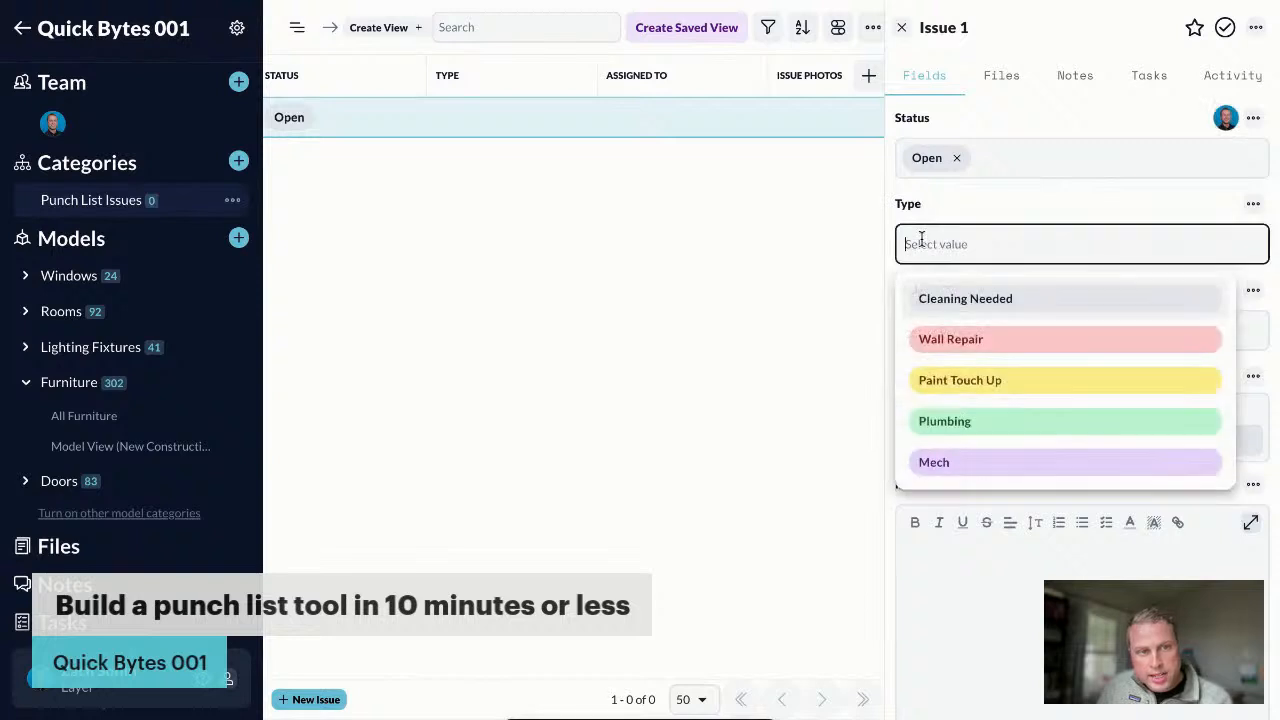
left_click(946, 347)
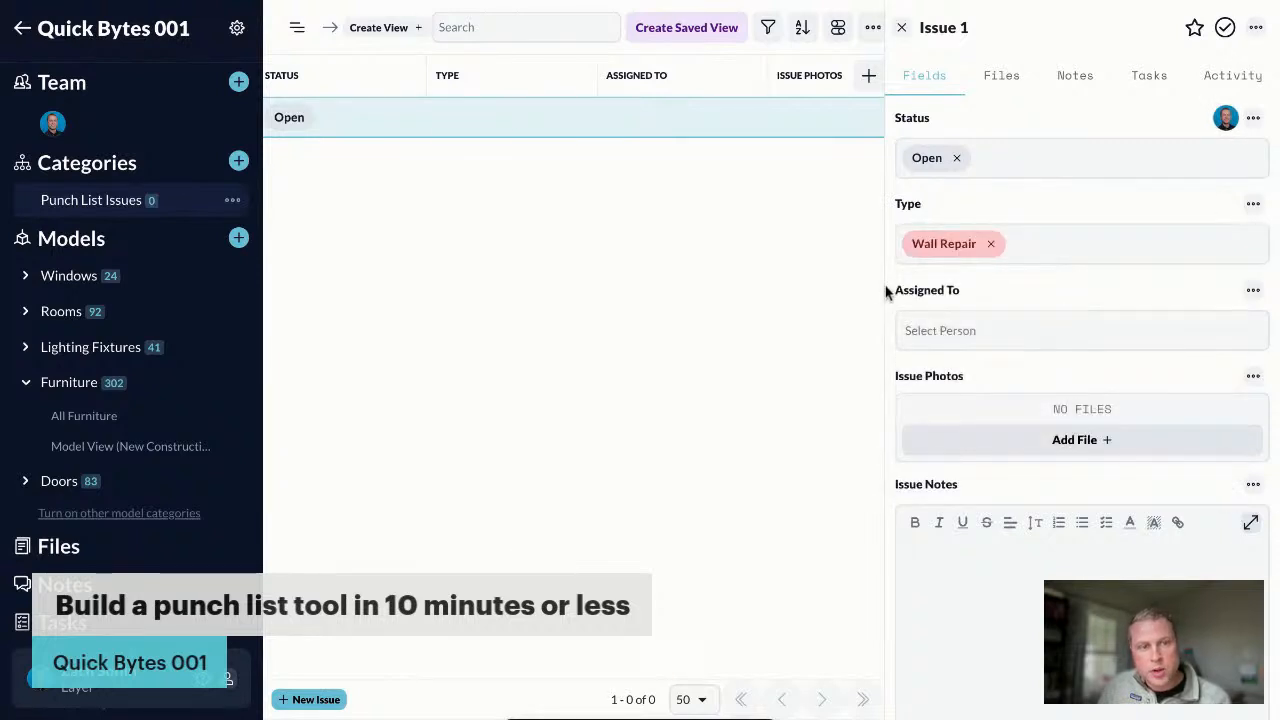
Assign the issue to the team member and attach 20200121_094853.jpg under Issue Photos
left_click(933, 331)
left_click(980, 391)
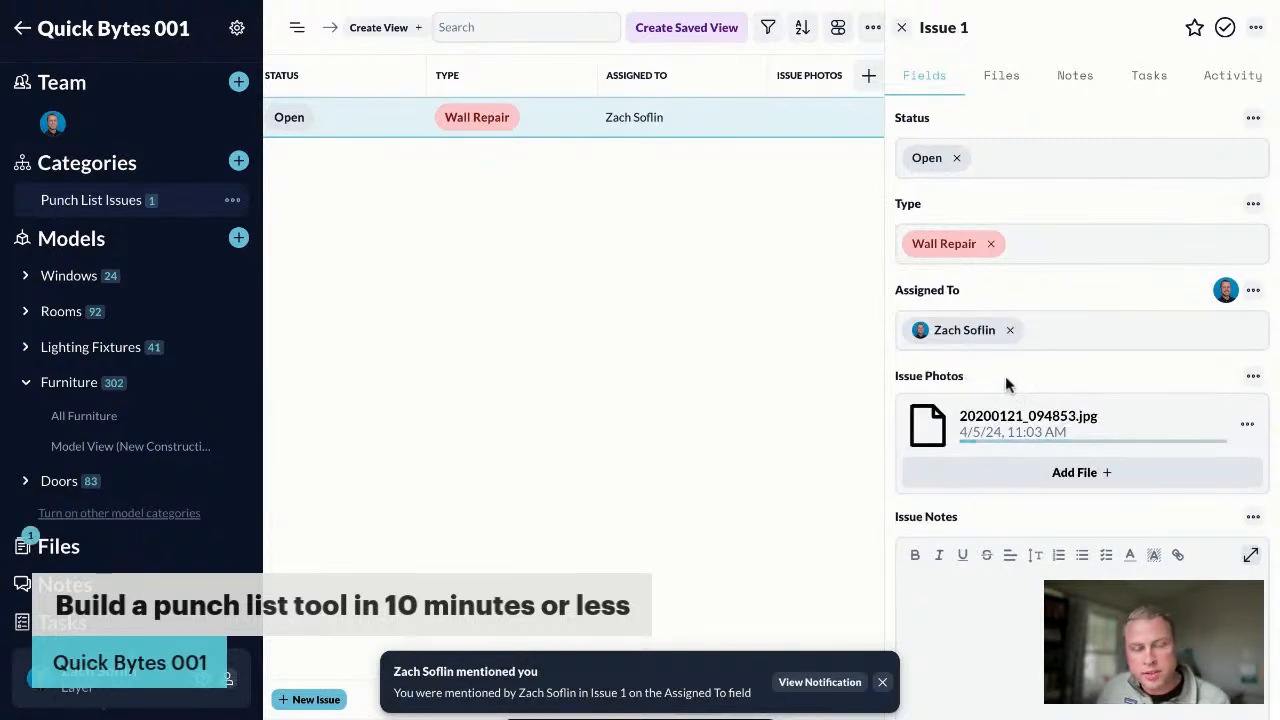
Enter "Wall needs repair" in the issue's Issue Notes
scroll(1005, 376, "down", 3)
left_click(962, 395)
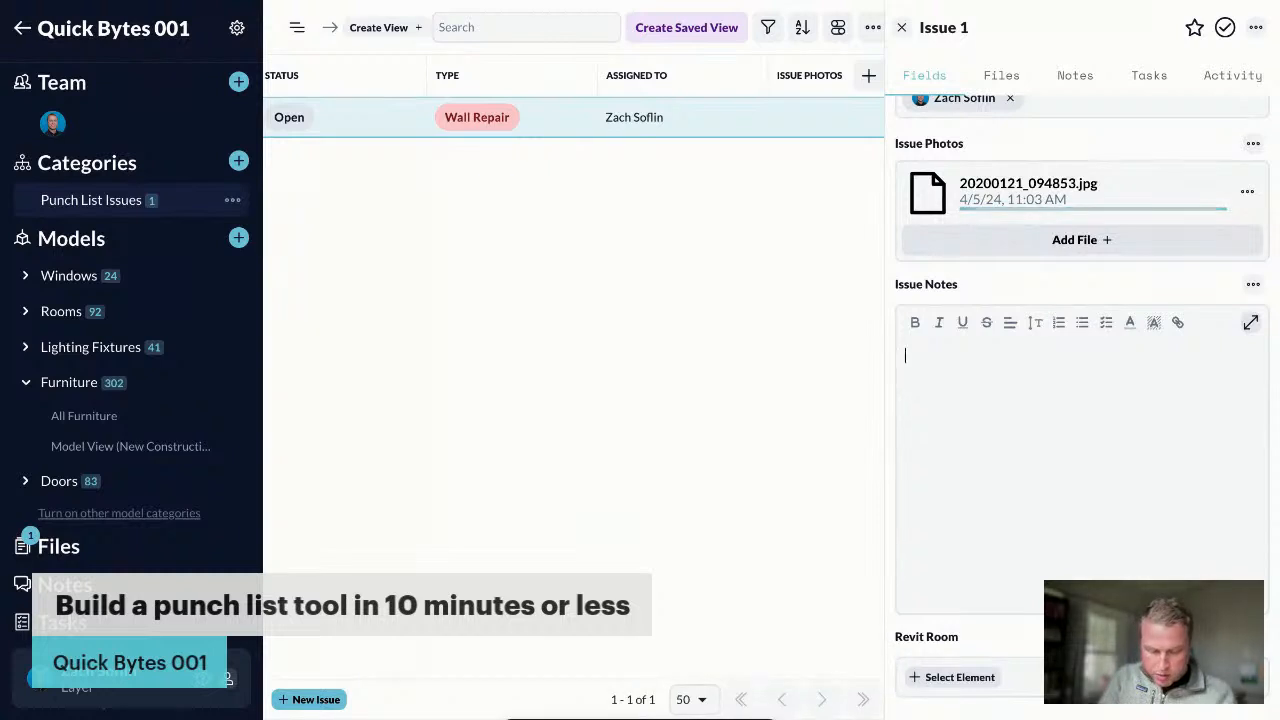
type("Wall nee")
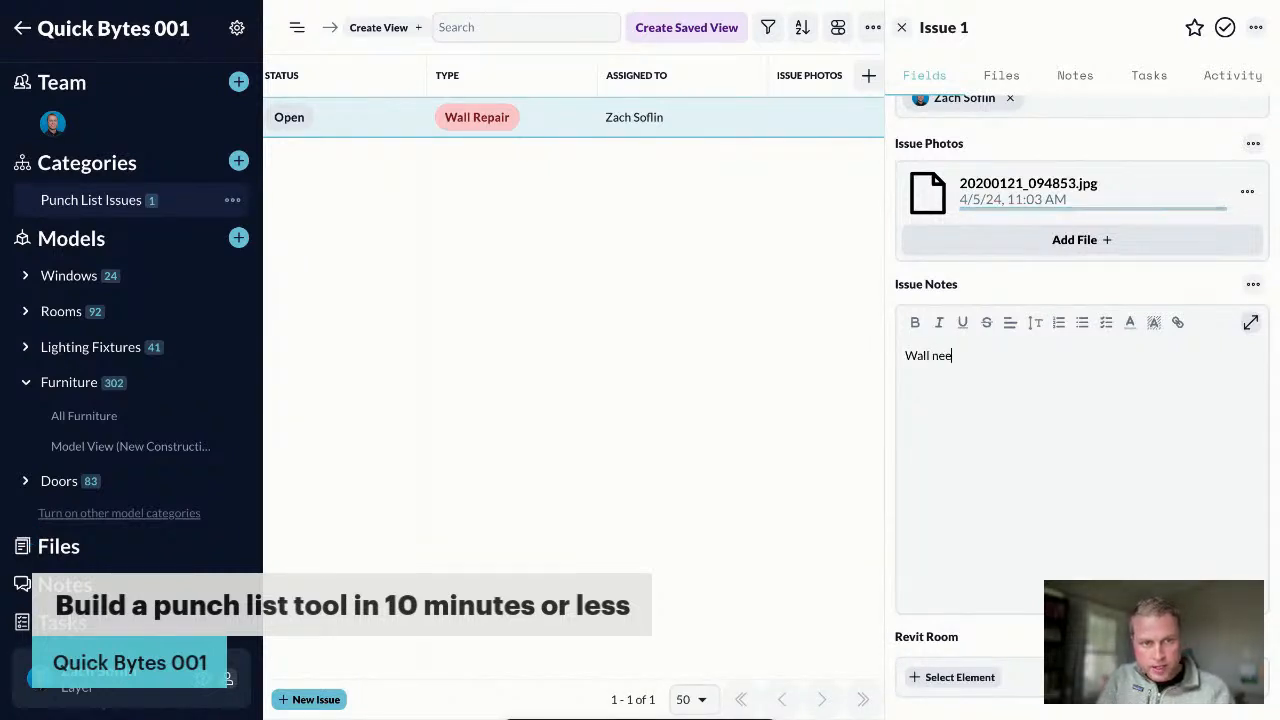
type("ds repair")
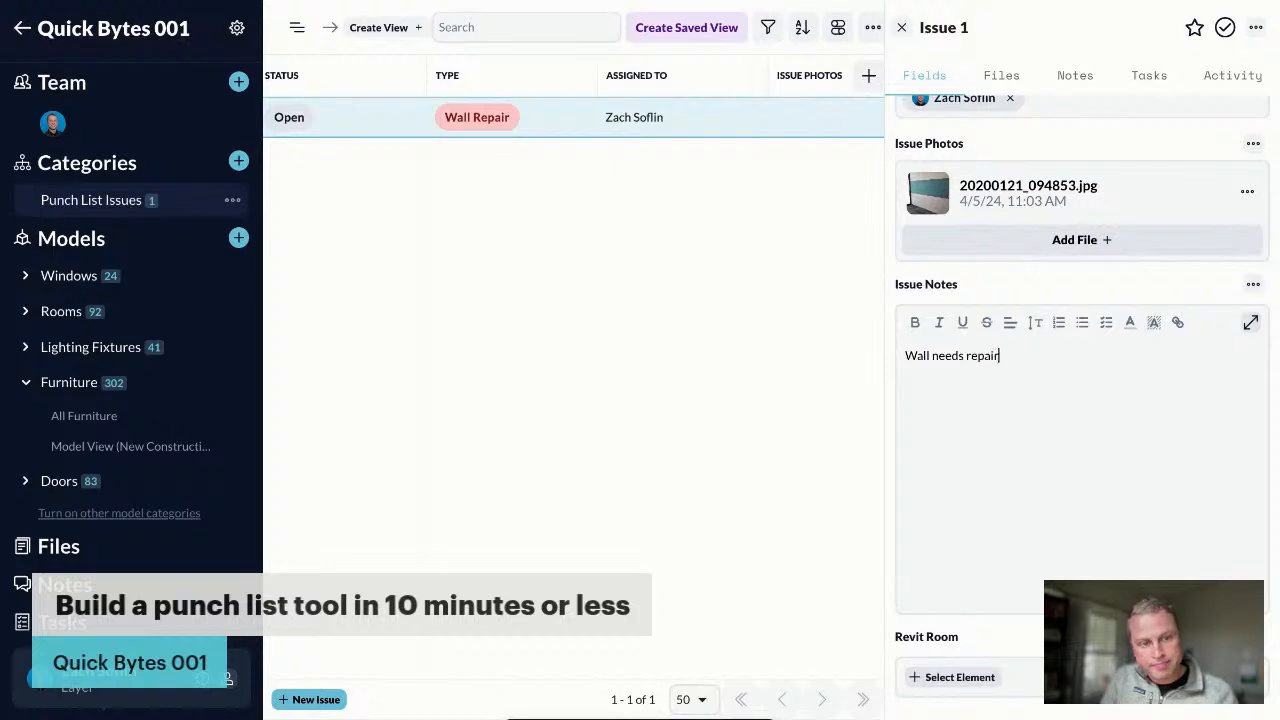
Link the issue's Revit Room to Conference 103 and close the issue's details
scroll(1030, 380, "down", 1)
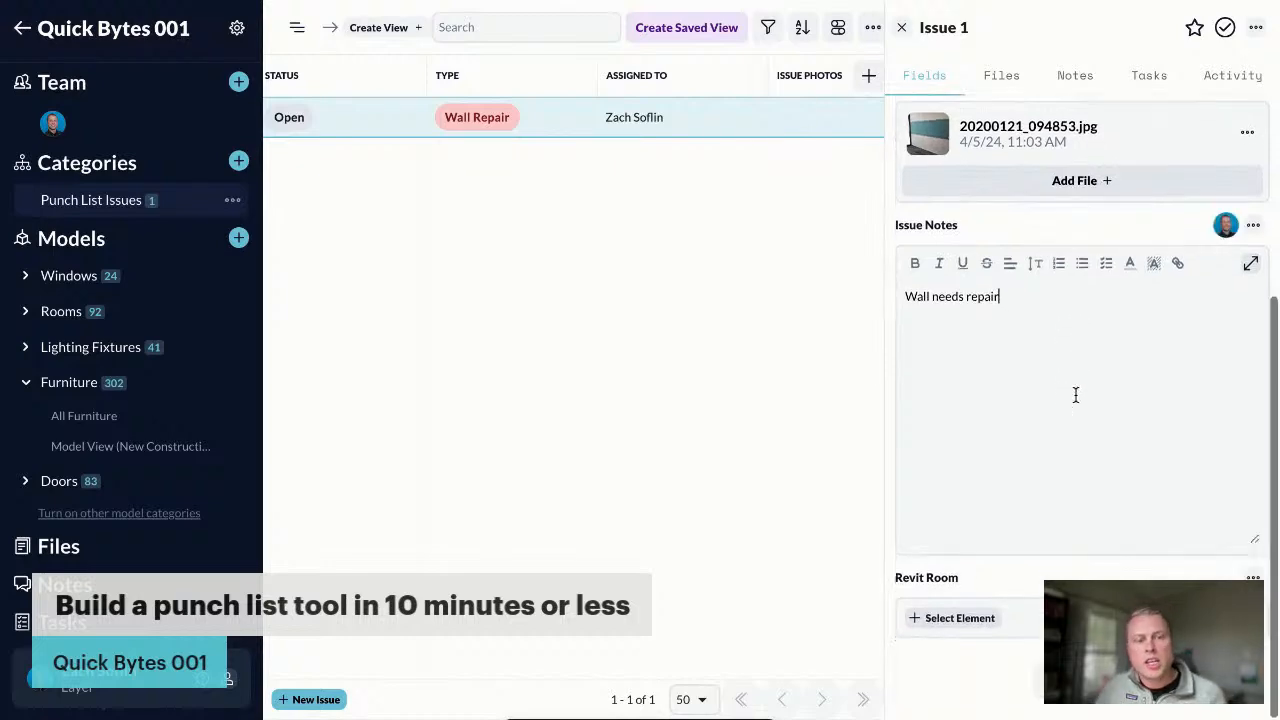
left_click(947, 620)
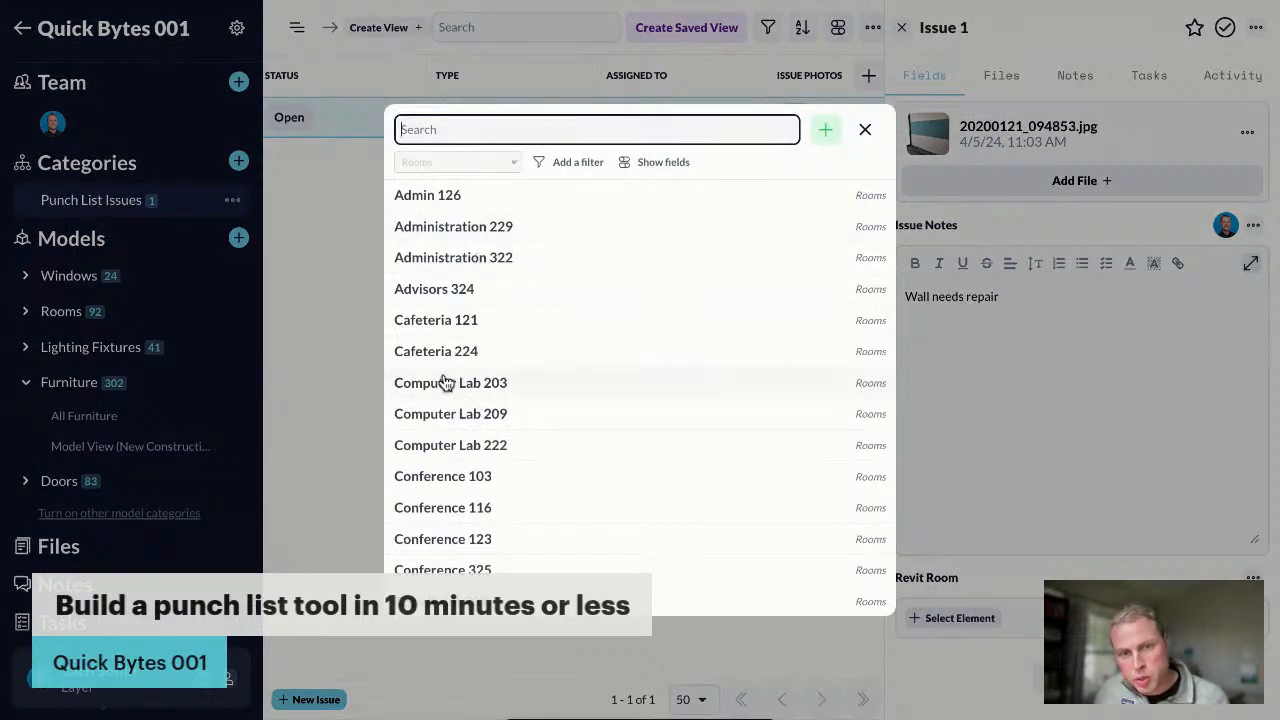
left_click(437, 484)
scroll(1040, 540, "up", 3)
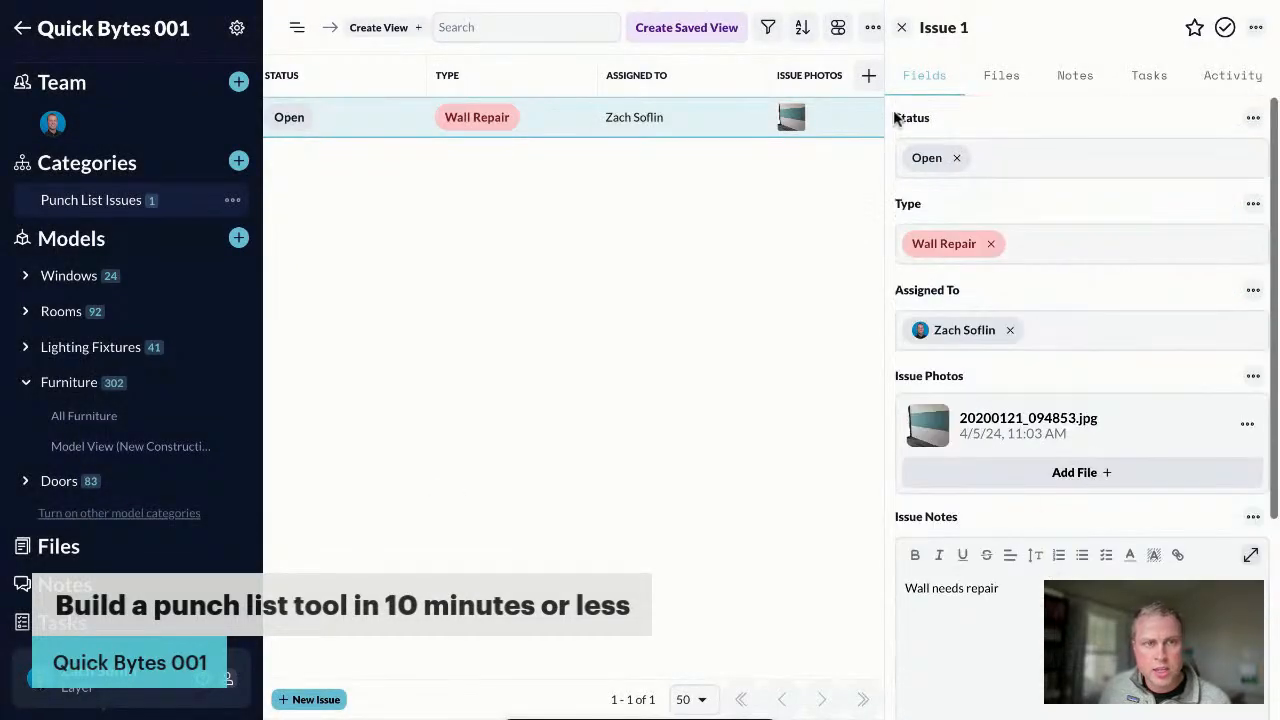
left_click(901, 27)
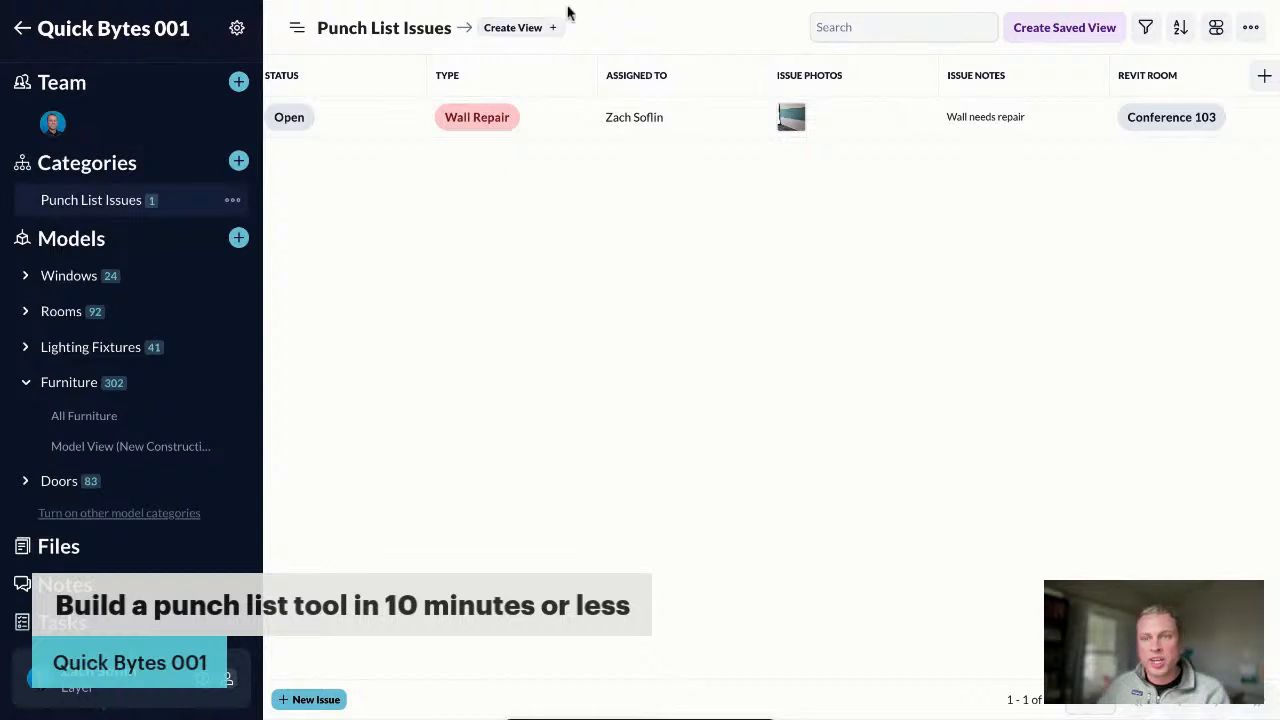
Start a new view of the punch list issues named "Drawings" with the Drawing view type
left_click(513, 30)
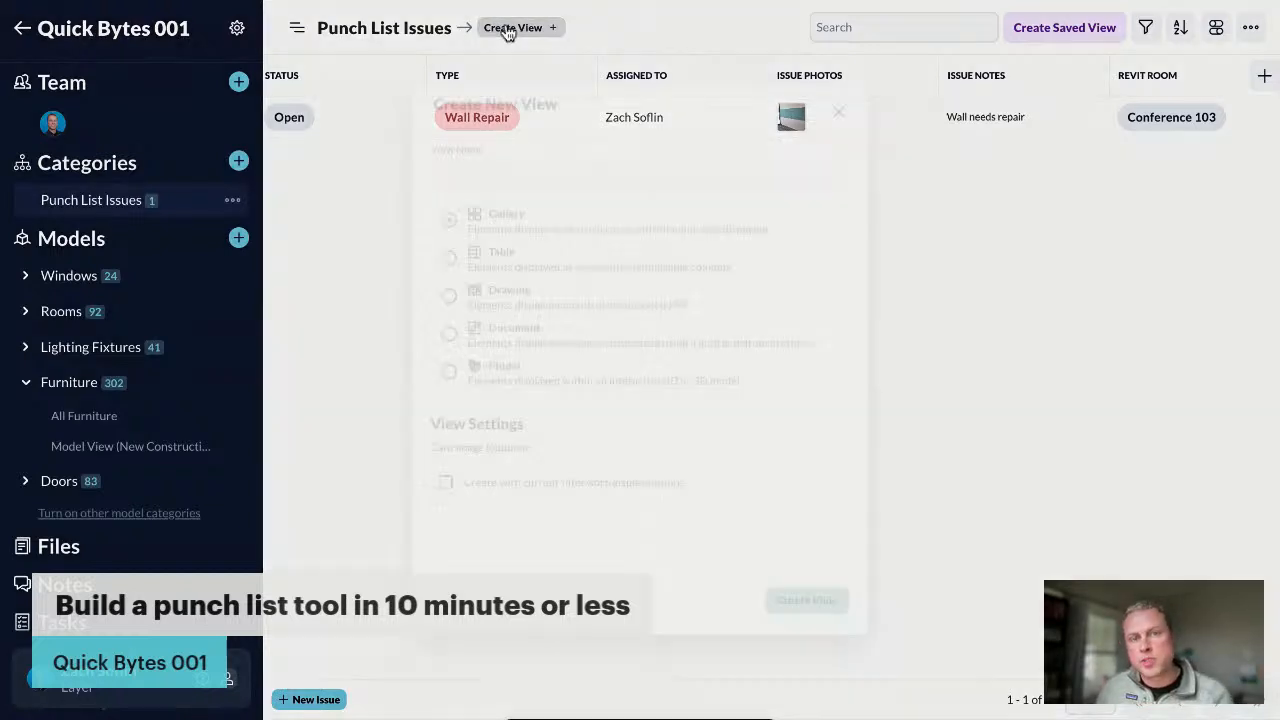
left_click(443, 147)
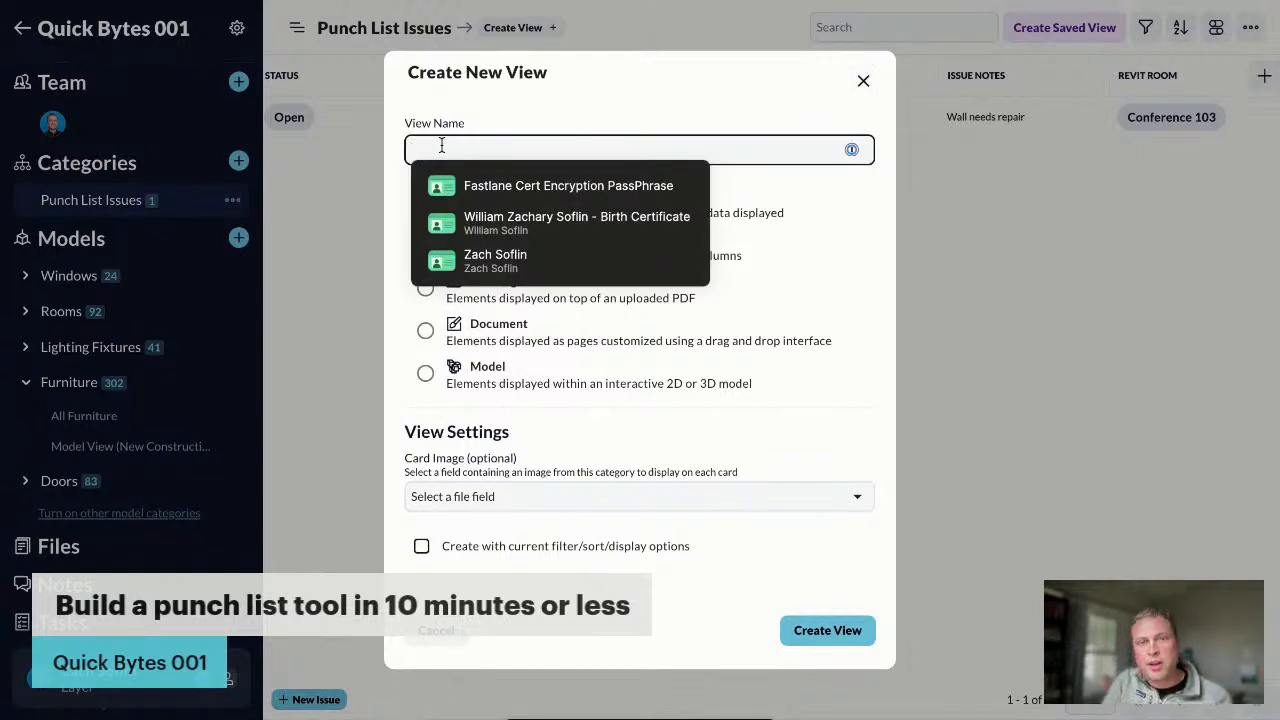
type("Drawings")
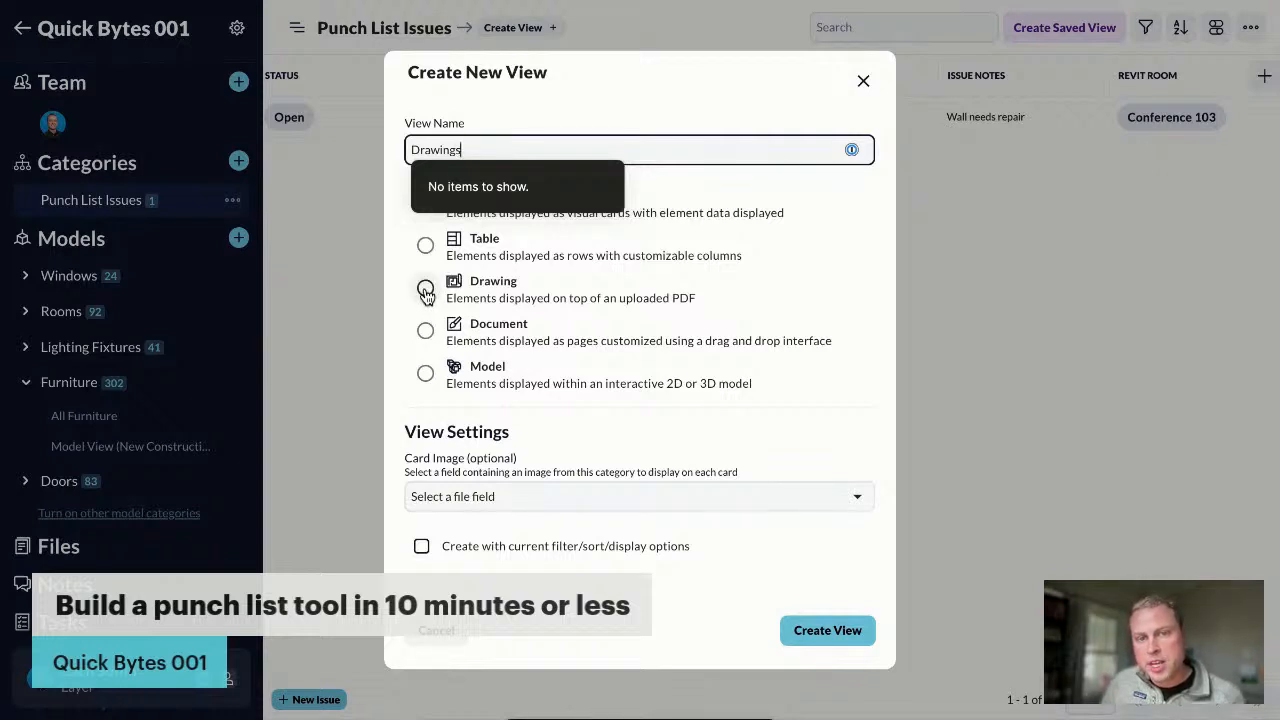
left_click(404, 378)
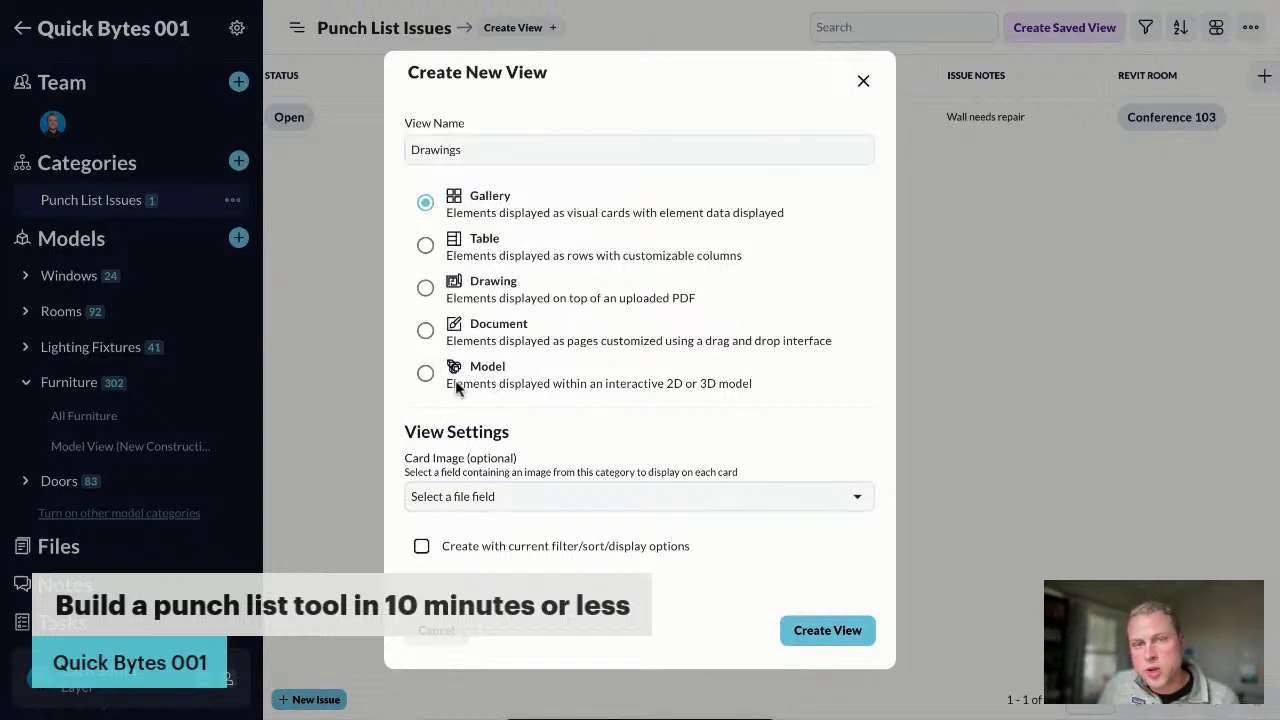
left_click(426, 289)
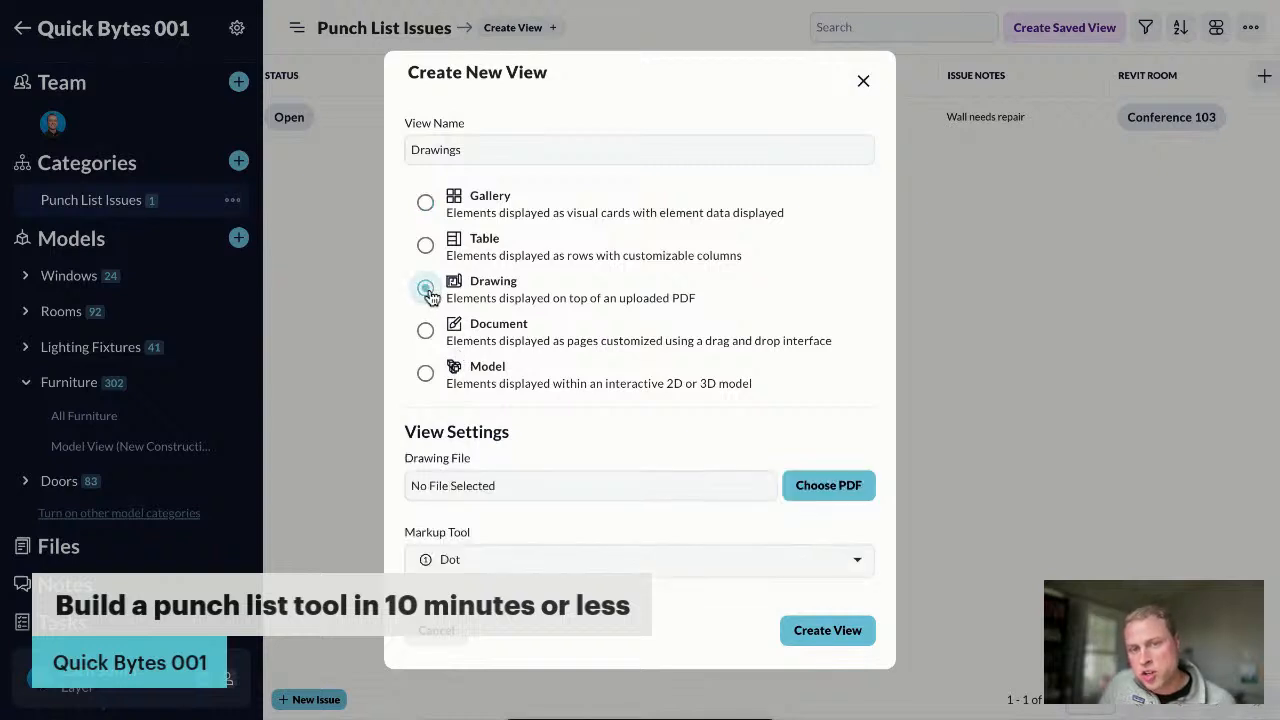
Select LYR School Example Plans.pdf as the drawing file and create the Drawings view
left_click(824, 486)
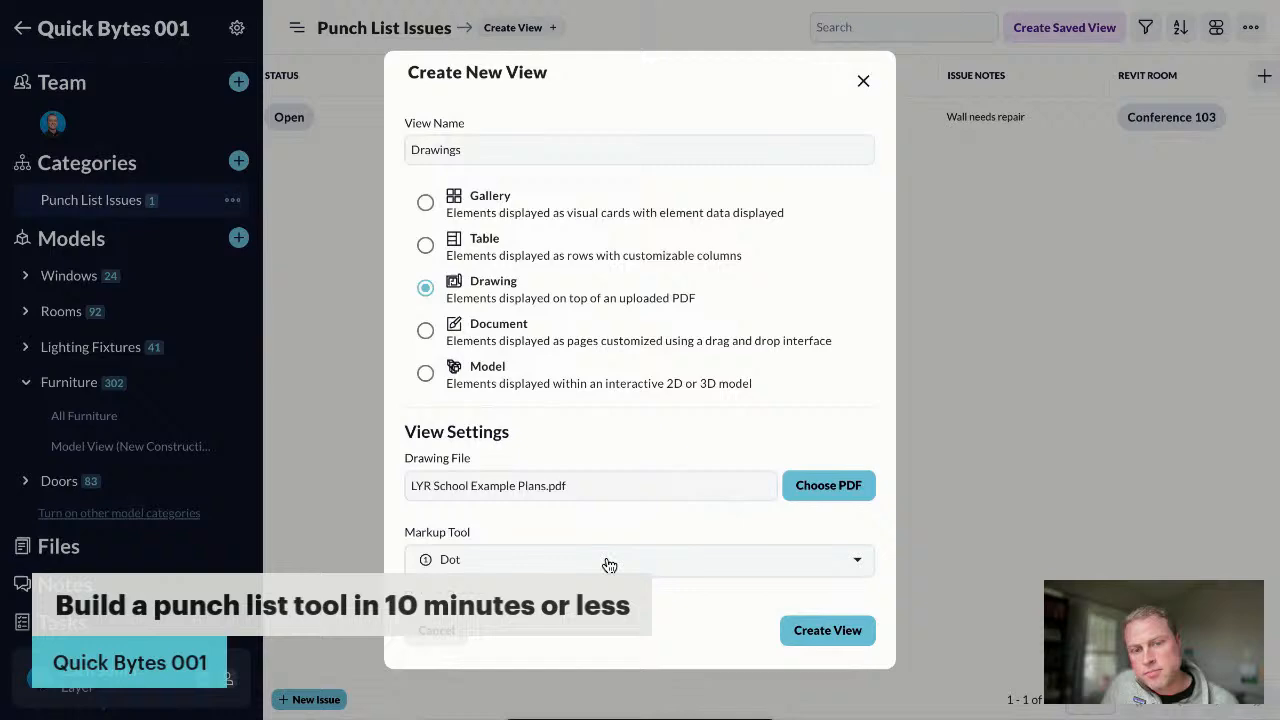
scroll(609, 565, "down", 2)
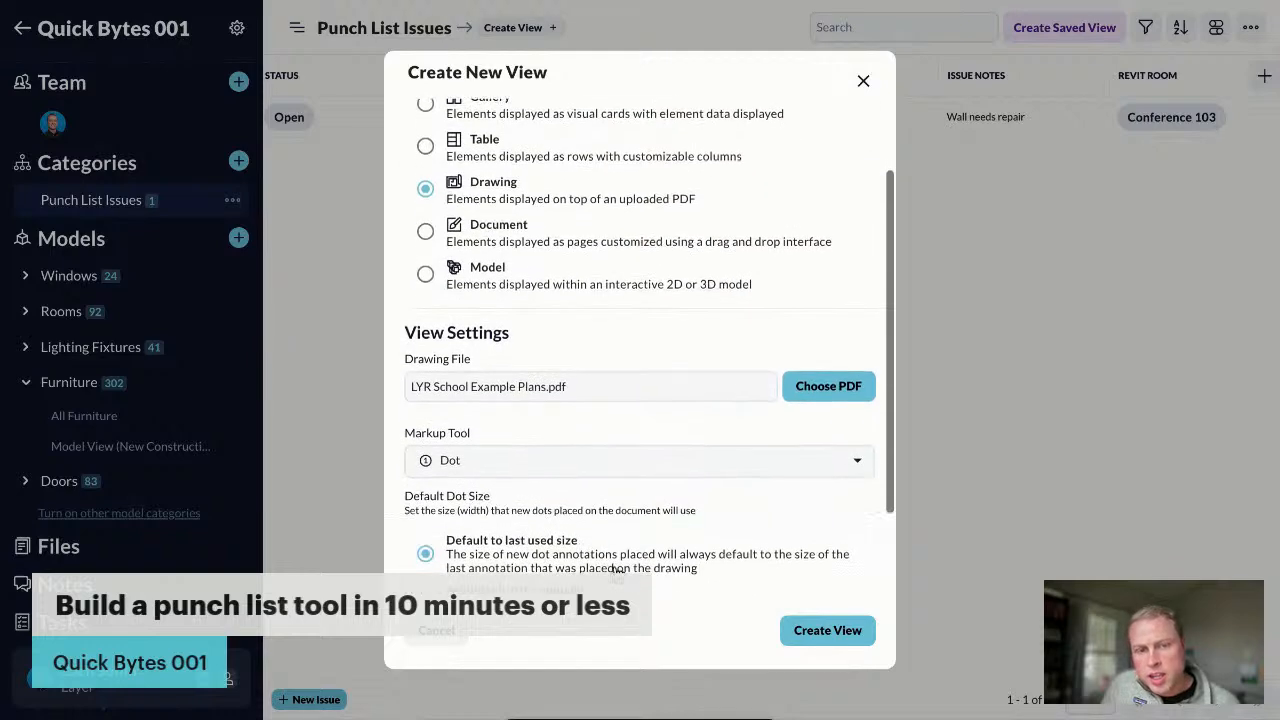
scroll(529, 530, "down", 2)
left_click(811, 632)
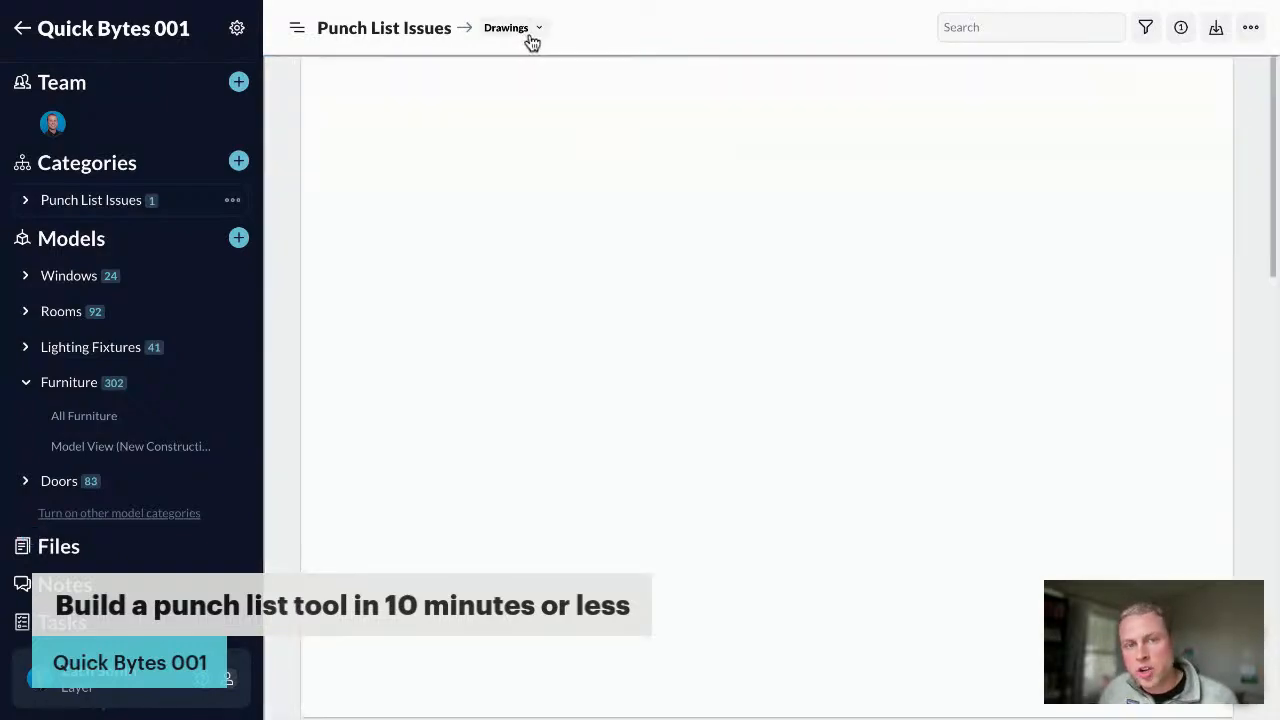
scroll(605, 365, "down", 5)
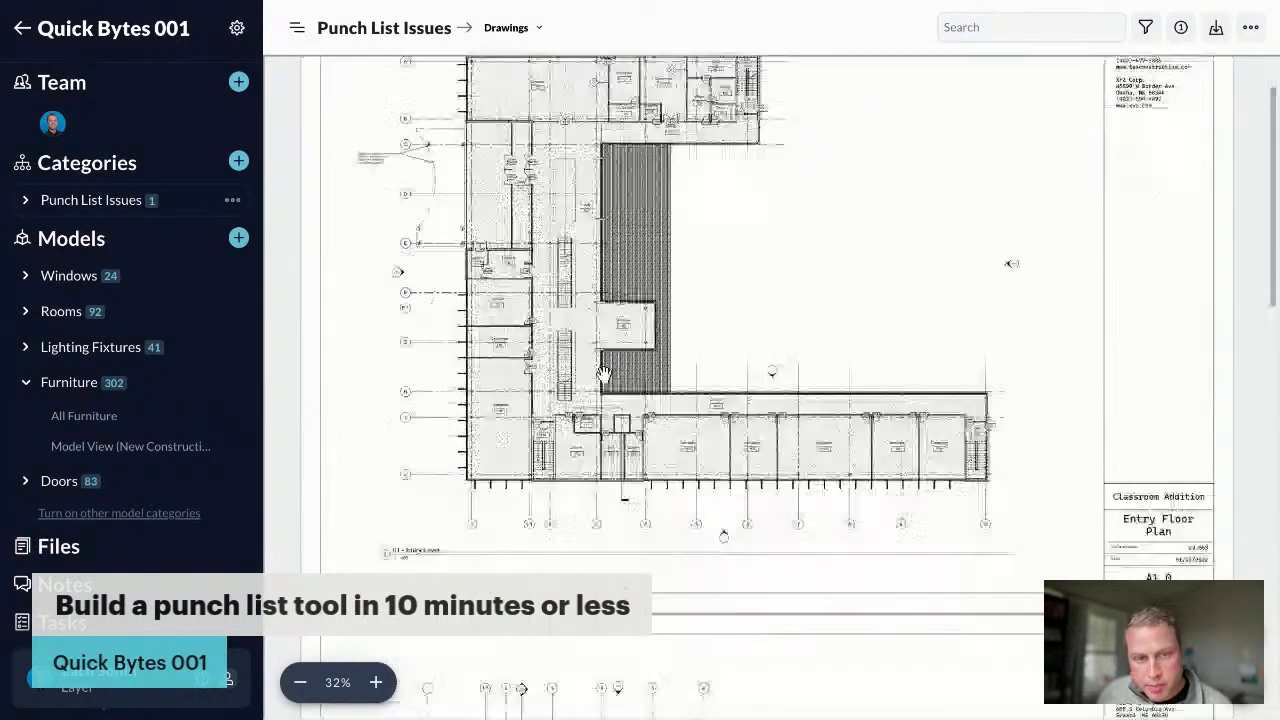
Place a reference in Conference 123 on the Entry Floor Plan, link it to Issue 1 and close the issue's details
scroll(605, 362, "down", 5)
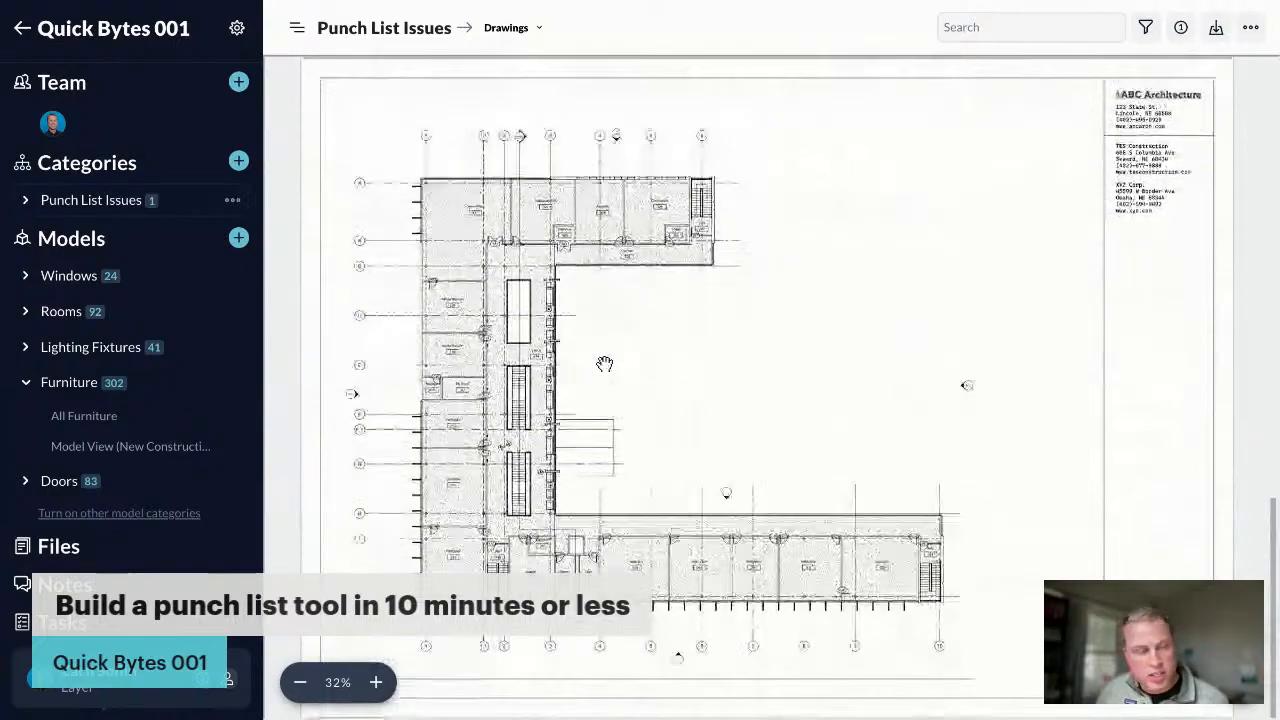
scroll(605, 363, "down", 10)
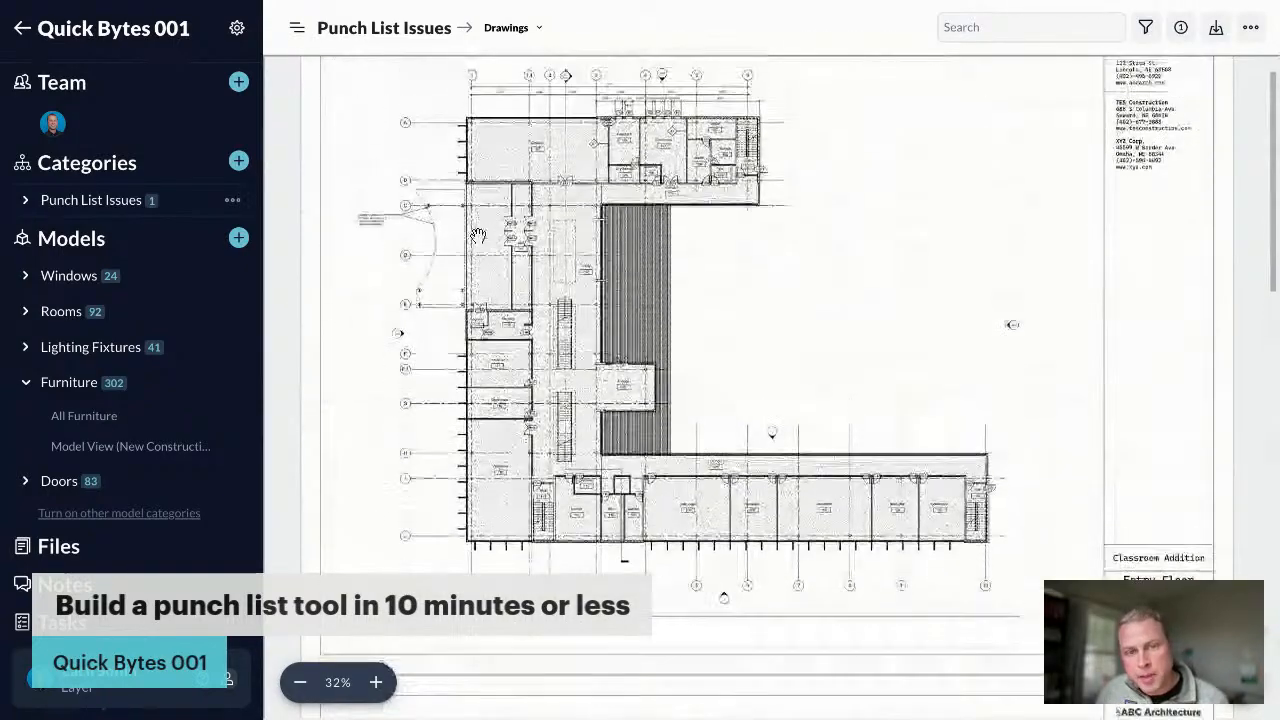
scroll(636, 133, "up", 2)
scroll(636, 133, "up", 5)
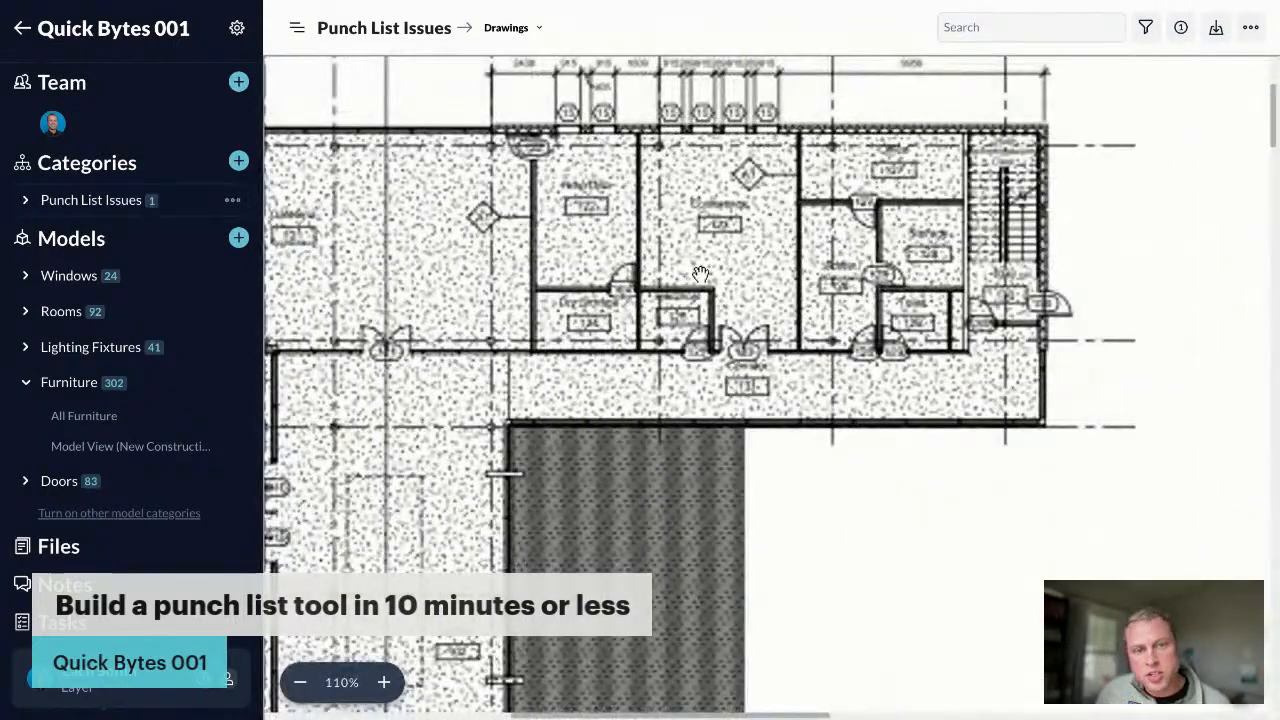
left_click_drag(711, 279, 821, 366)
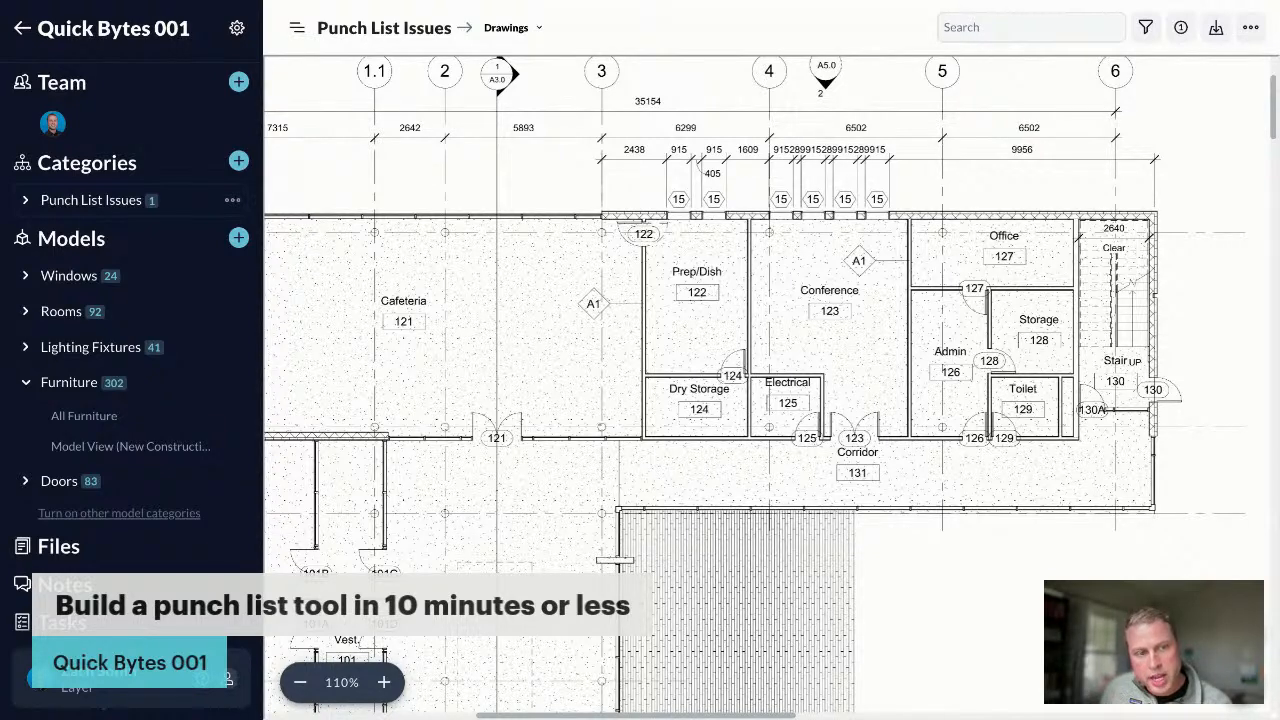
left_click(773, 354)
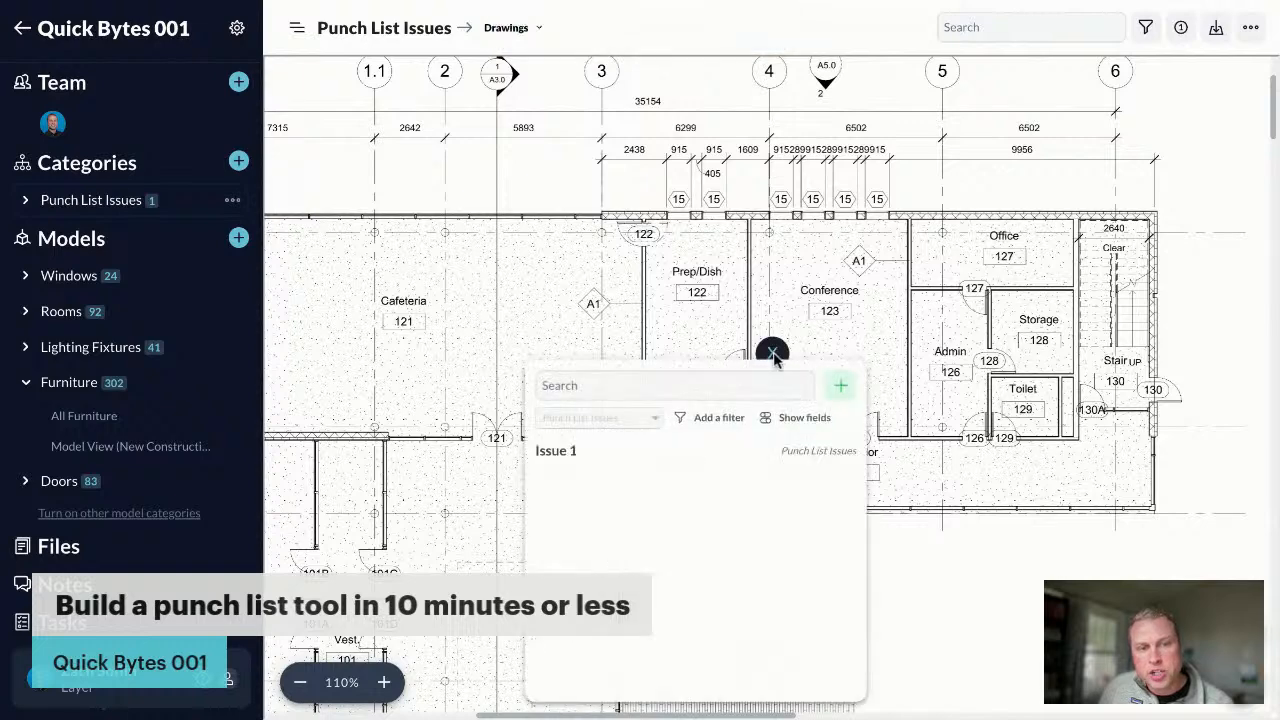
left_click(558, 458)
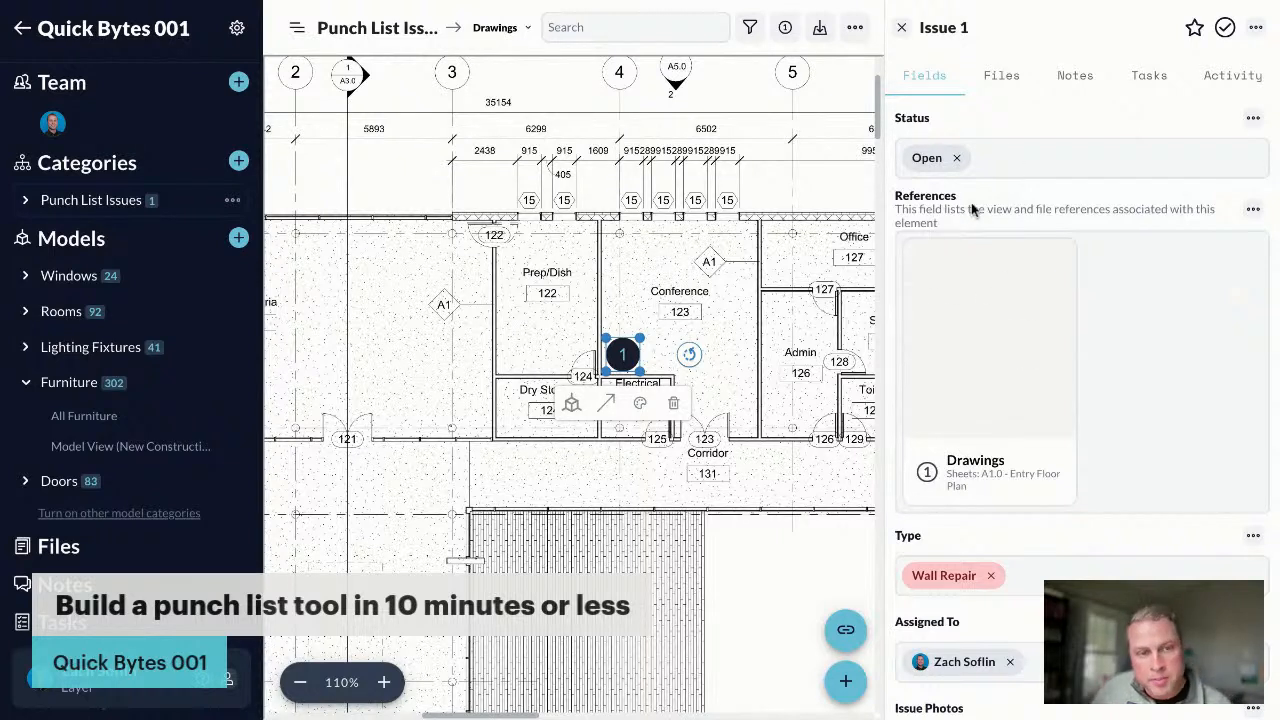
left_click(903, 28)
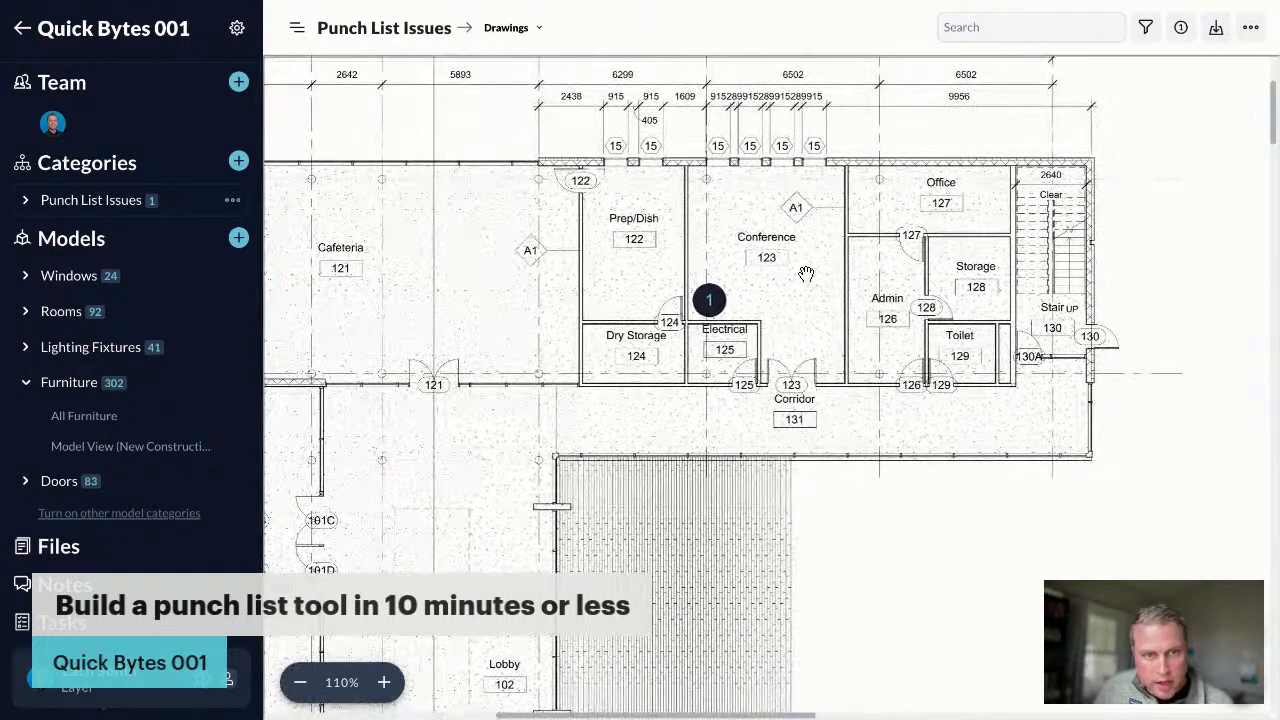
Place a reference for a new issue at Conference 123's doorway, with status In Progress and type Paint Touch Up
scroll(860, 302, "up", 5)
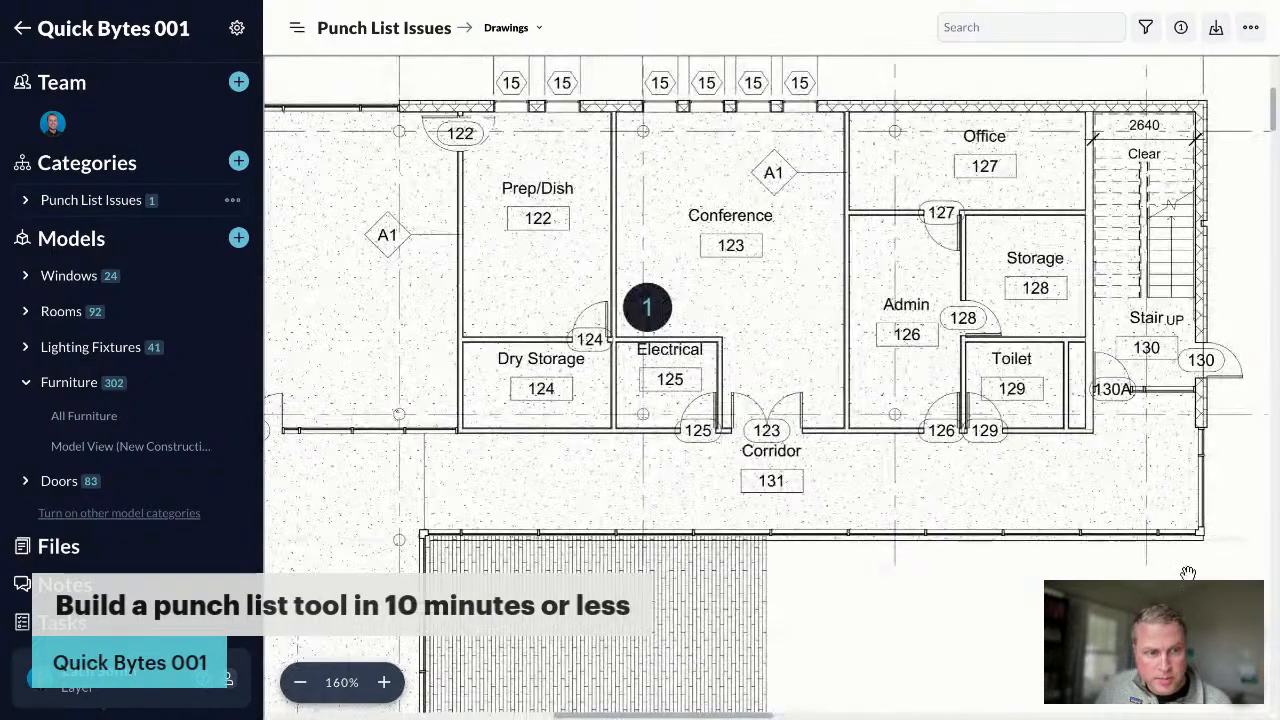
left_click(1238, 682)
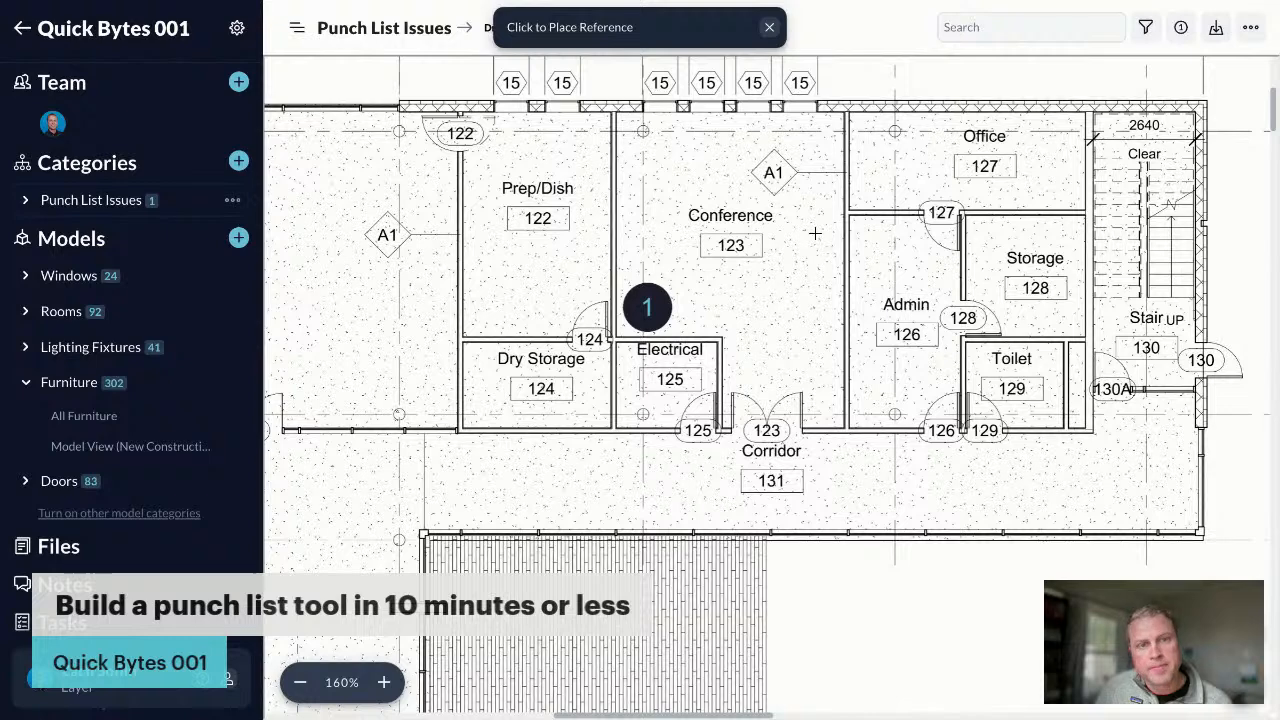
left_click(810, 424)
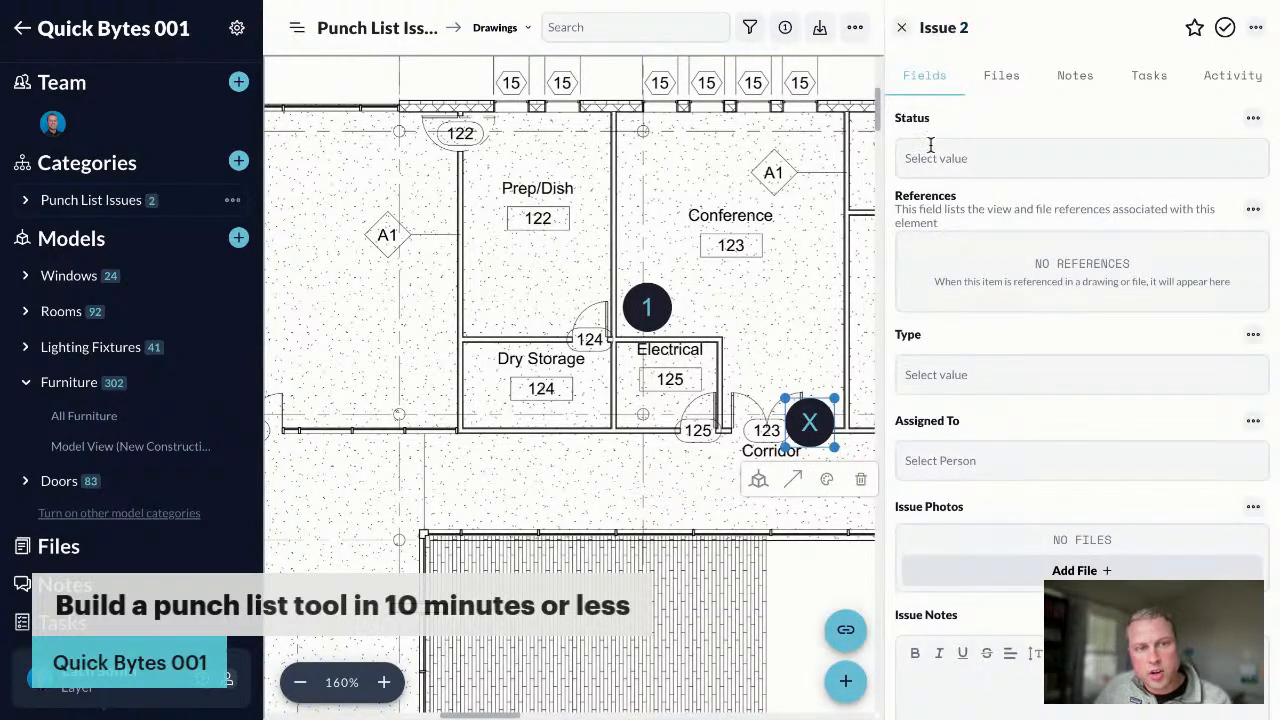
left_click(930, 158)
left_click(926, 252)
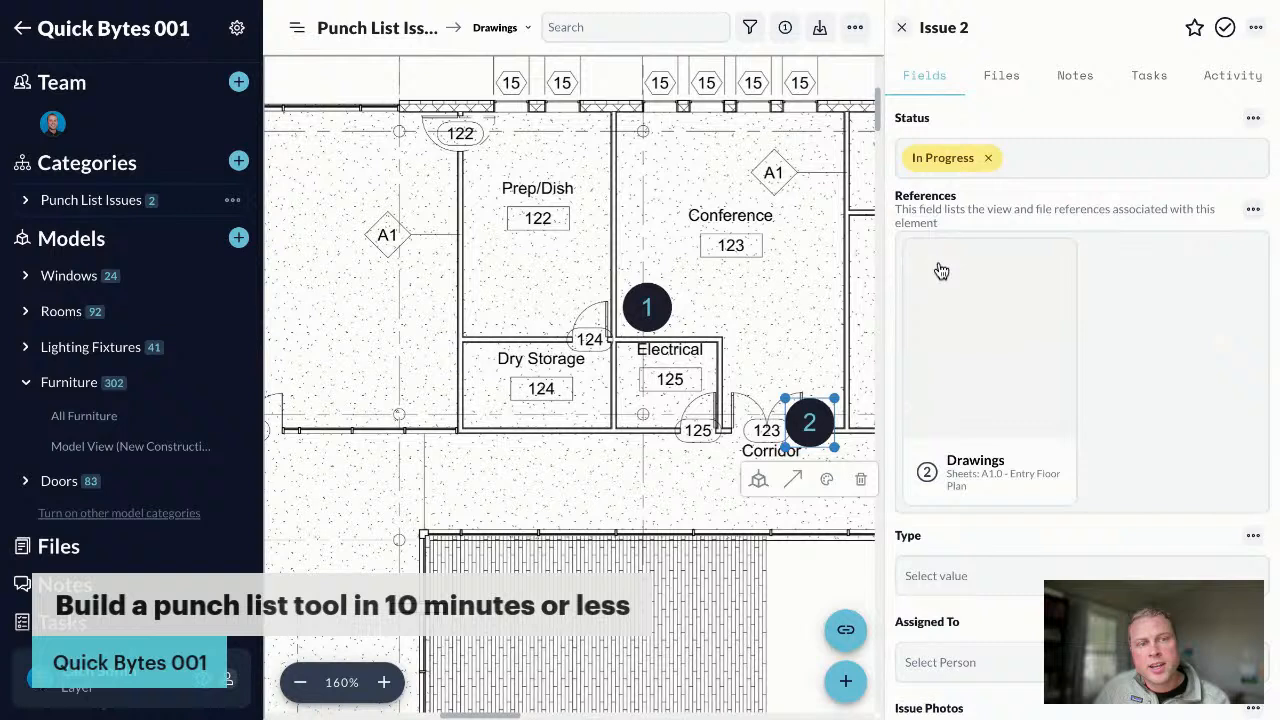
left_click(983, 573)
left_click(945, 440)
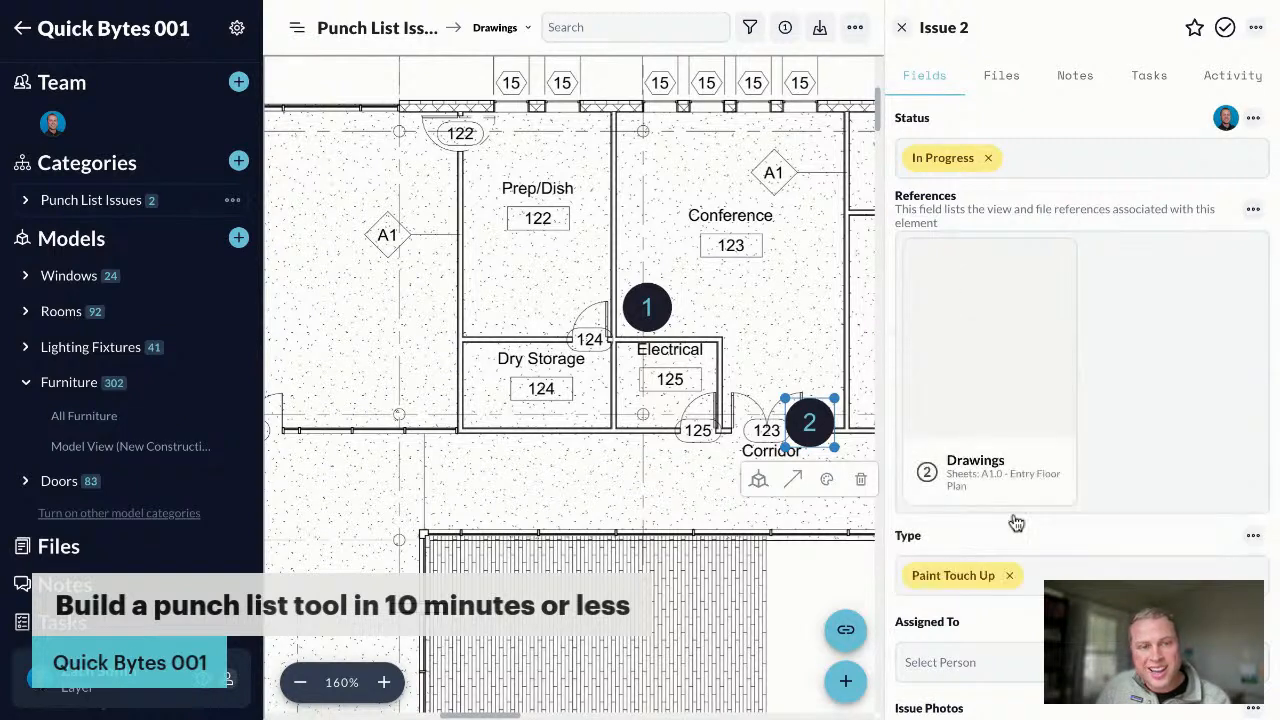
Assign Issue 2 to the team member and attach 20200121_094036.jpg as its issue photo
scroll(1016, 523, "down", 3)
left_click(930, 497)
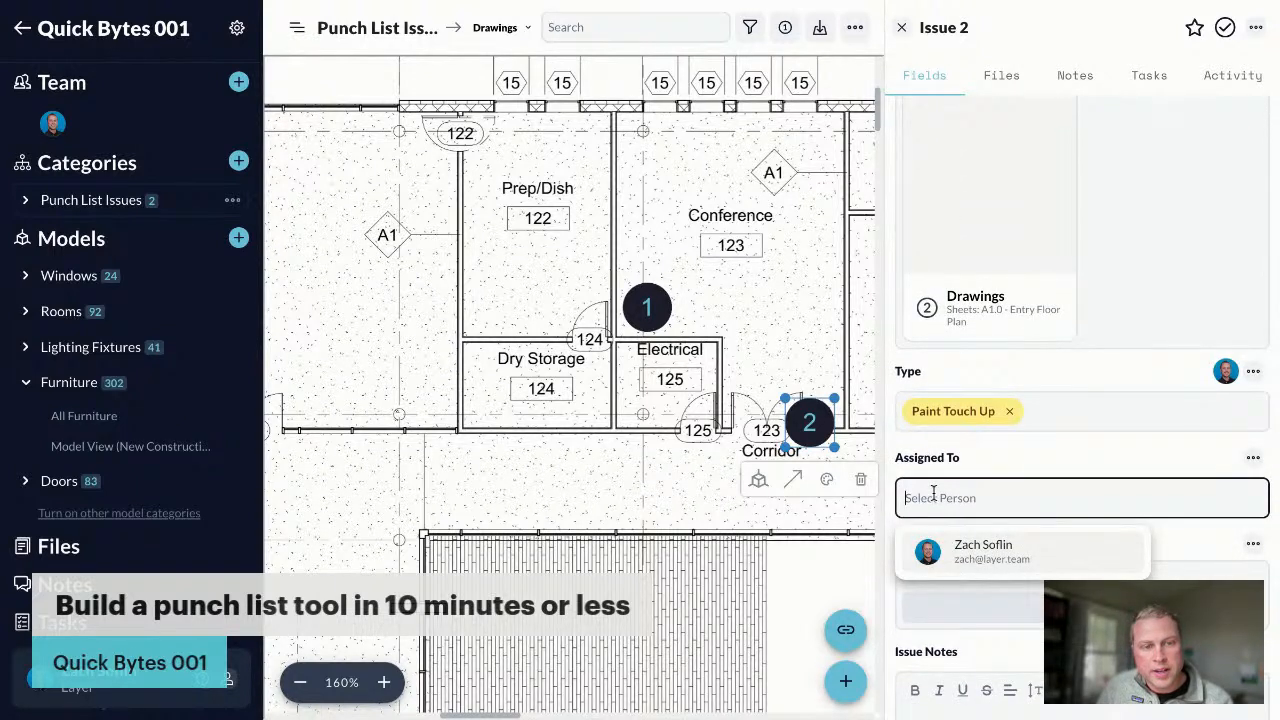
left_click(953, 560)
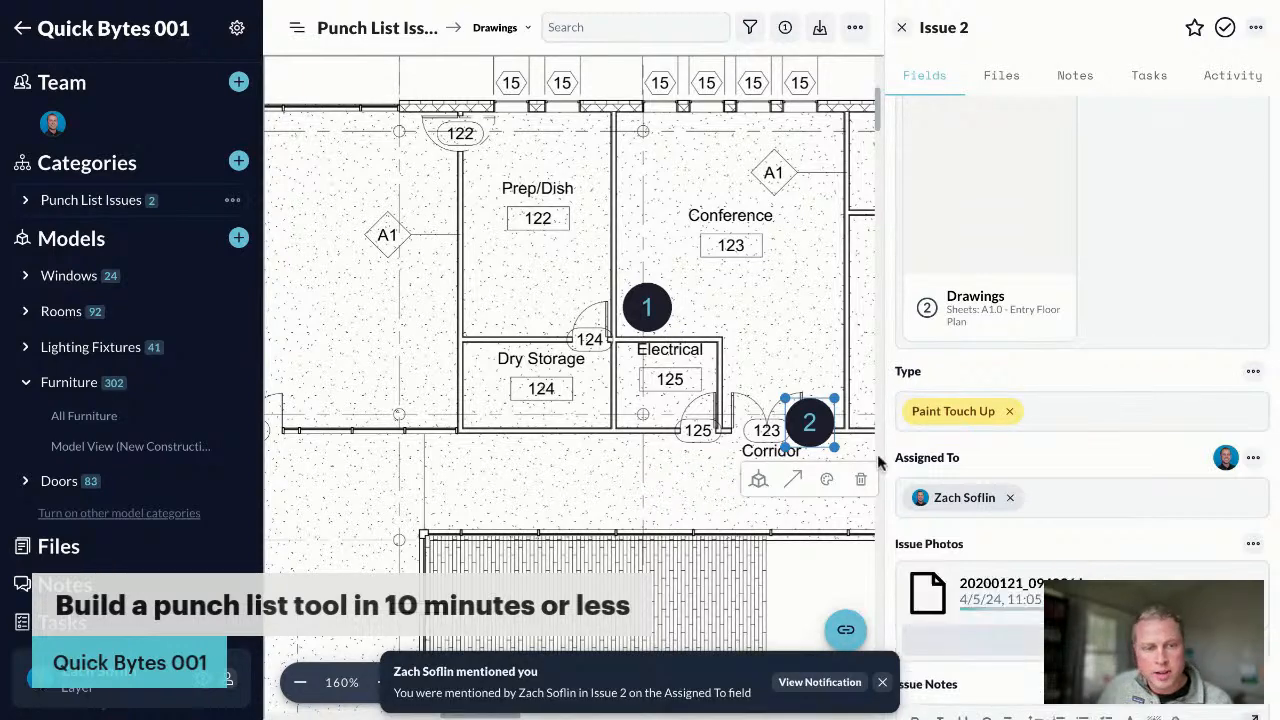
Enter "Touch up paint" in Issue 2's Issue Notes
scroll(1095, 457, "down", 1)
scroll(1095, 457, "down", 3)
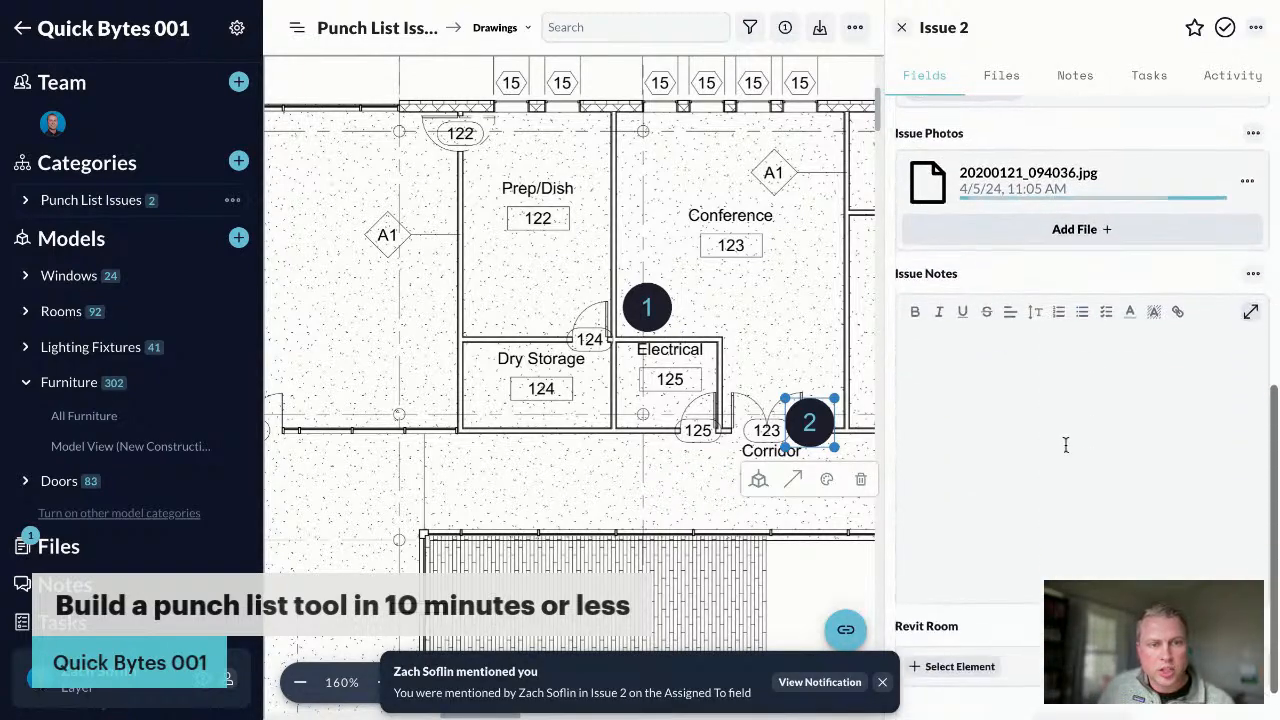
left_click(989, 366)
type("Touch up paint")
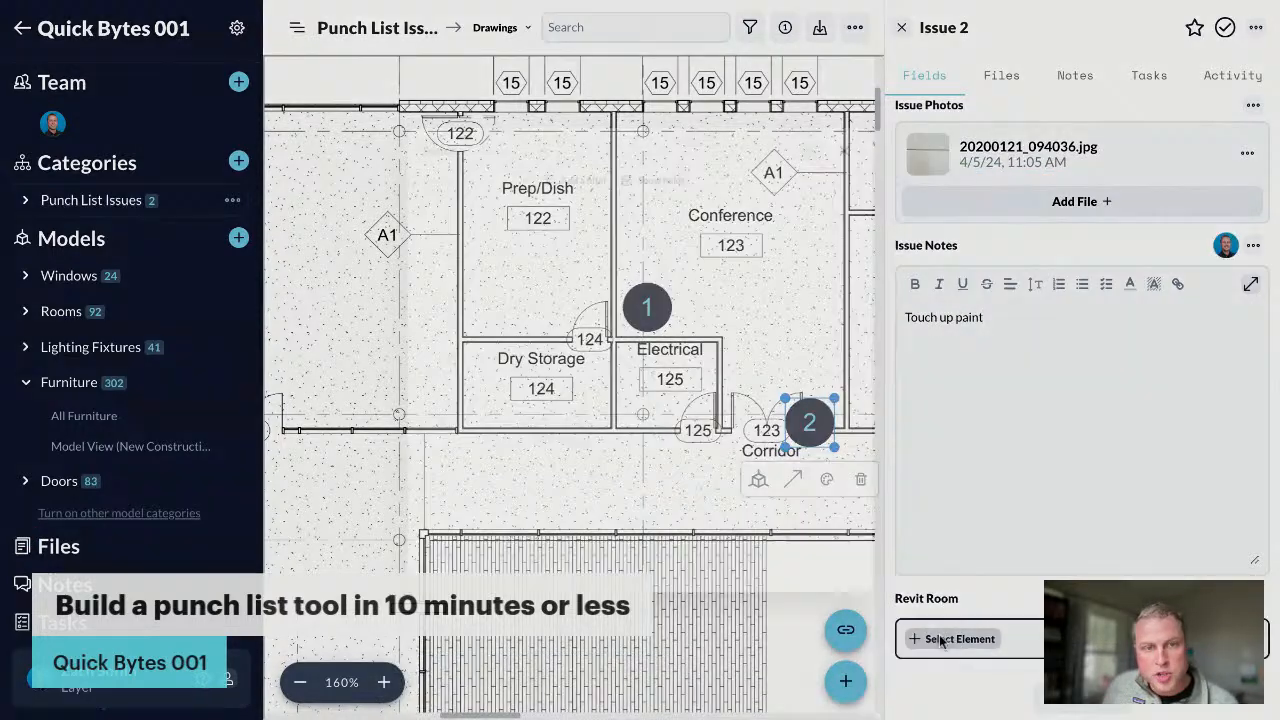
Link Issue 2's Revit Room to Conference 123 and close the issue's details
left_click(940, 639)
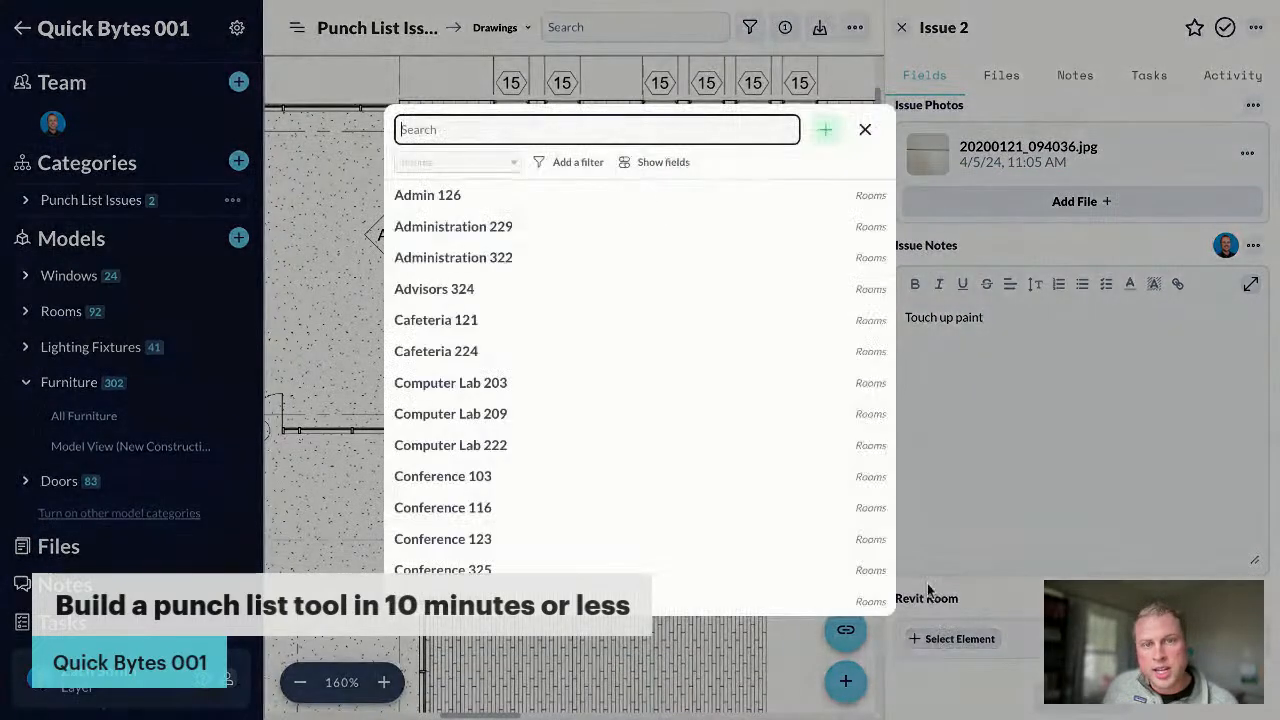
type("123")
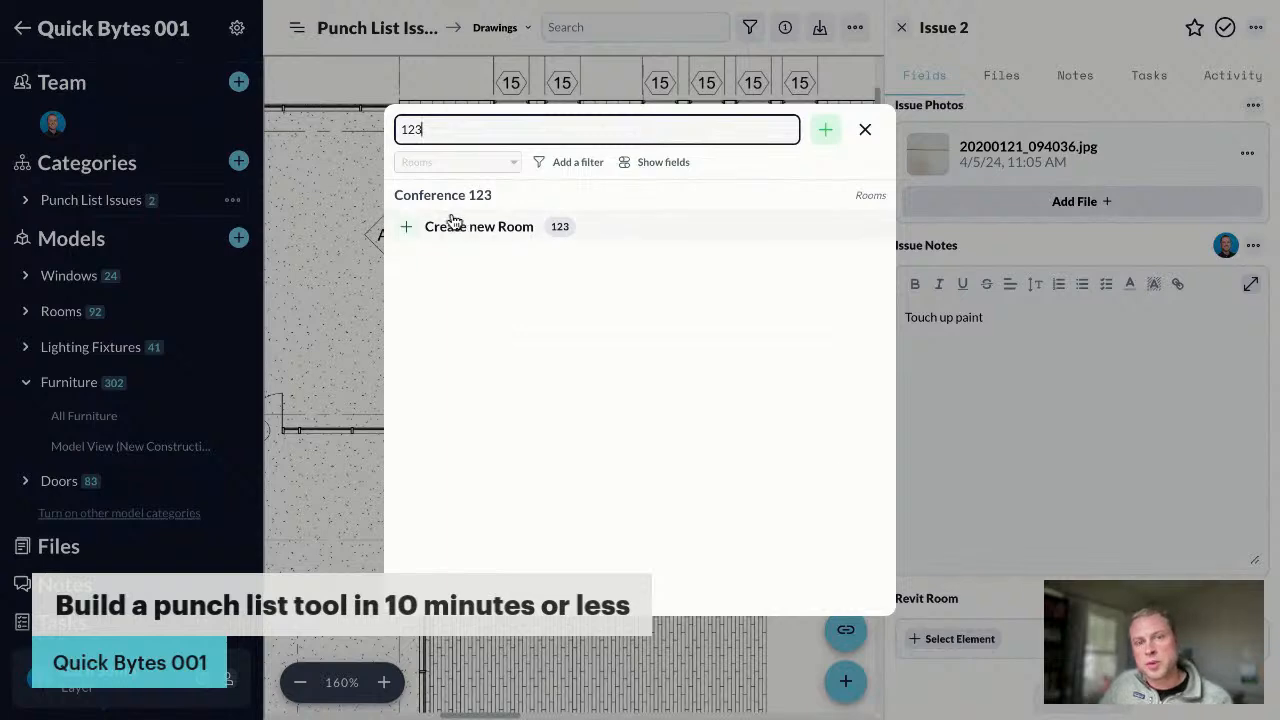
left_click(442, 196)
scroll(1020, 594, "up", 6)
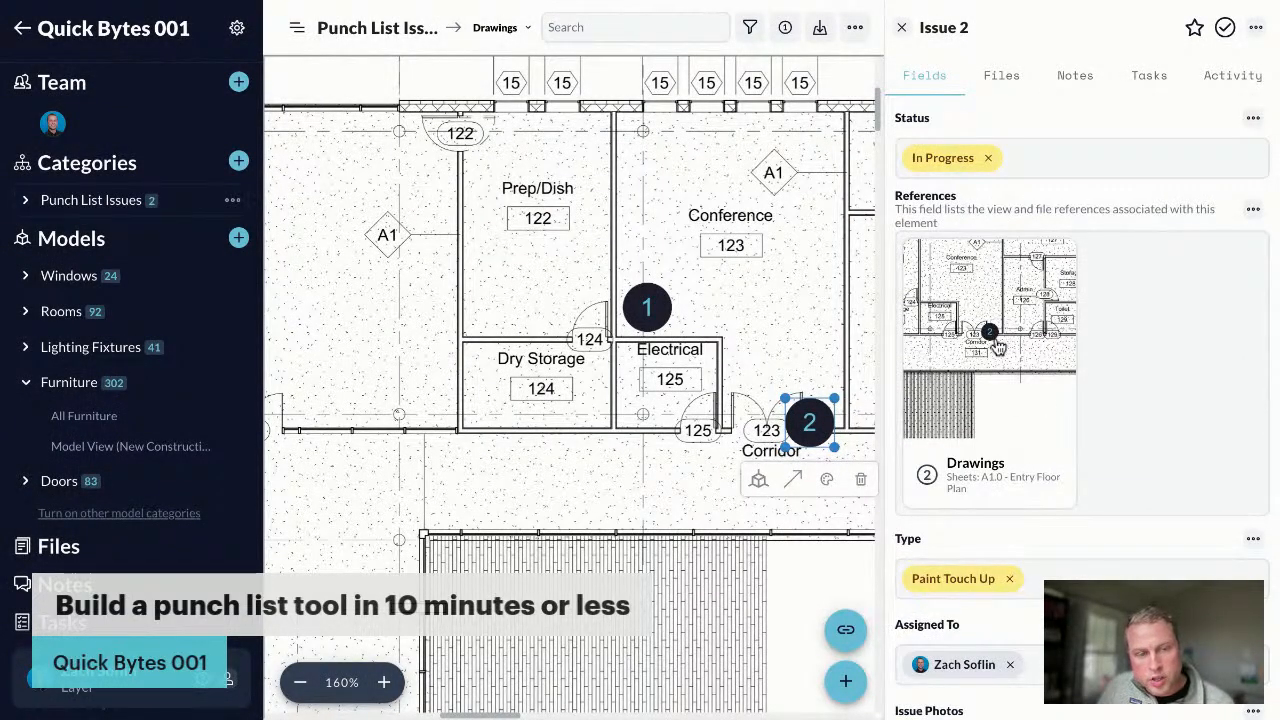
left_click(901, 31)
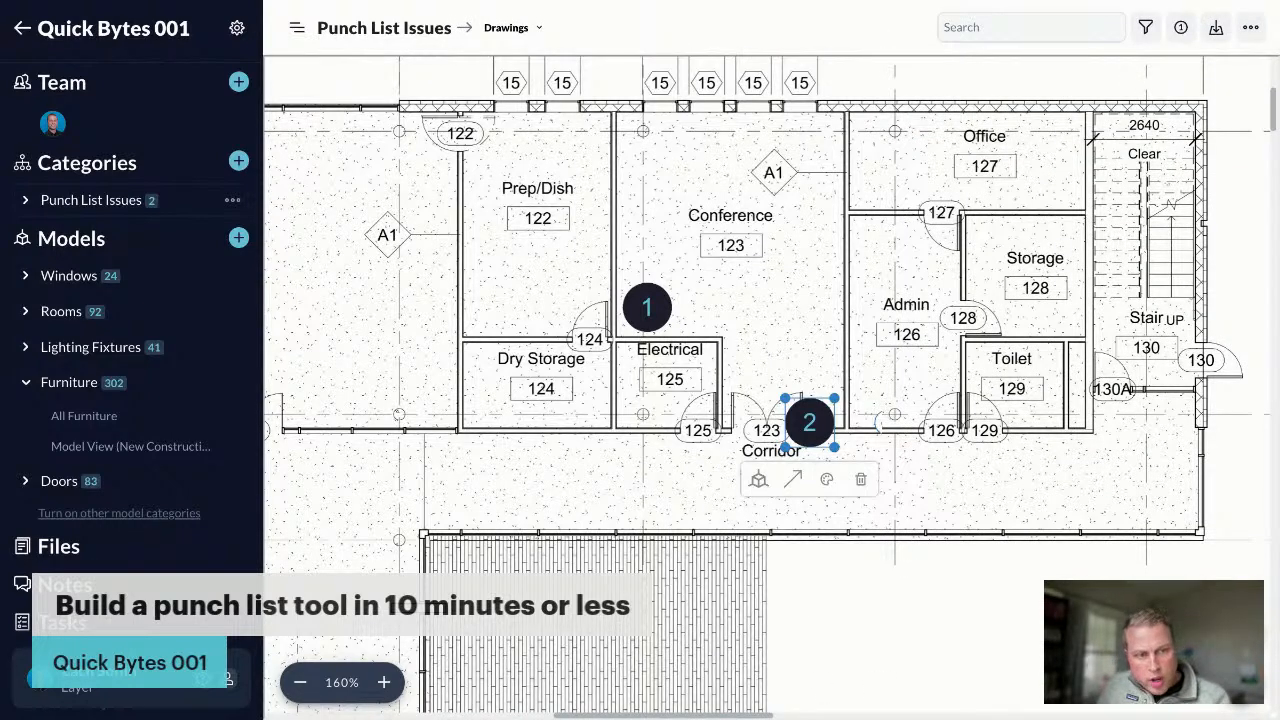
Place a reference for a new issue in Cafeteria 121, with status Complete and type Cleaning Needed
left_click(367, 301)
left_click(955, 157)
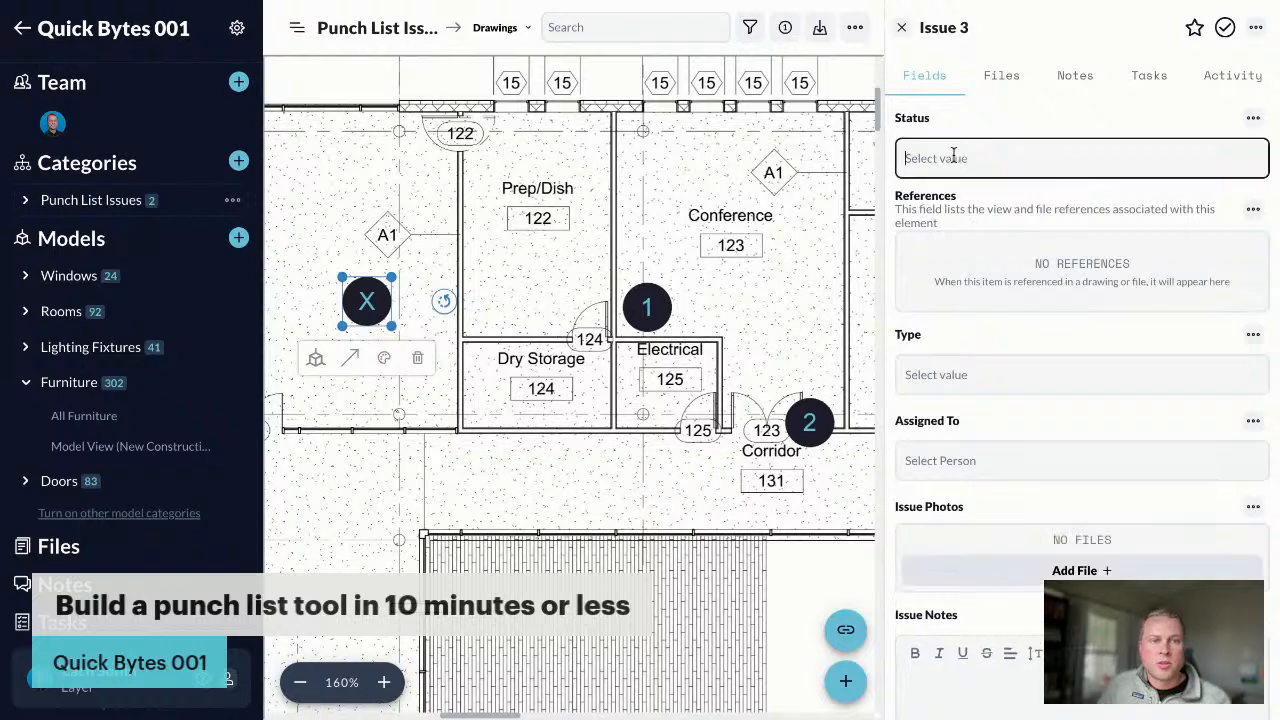
left_click(948, 292)
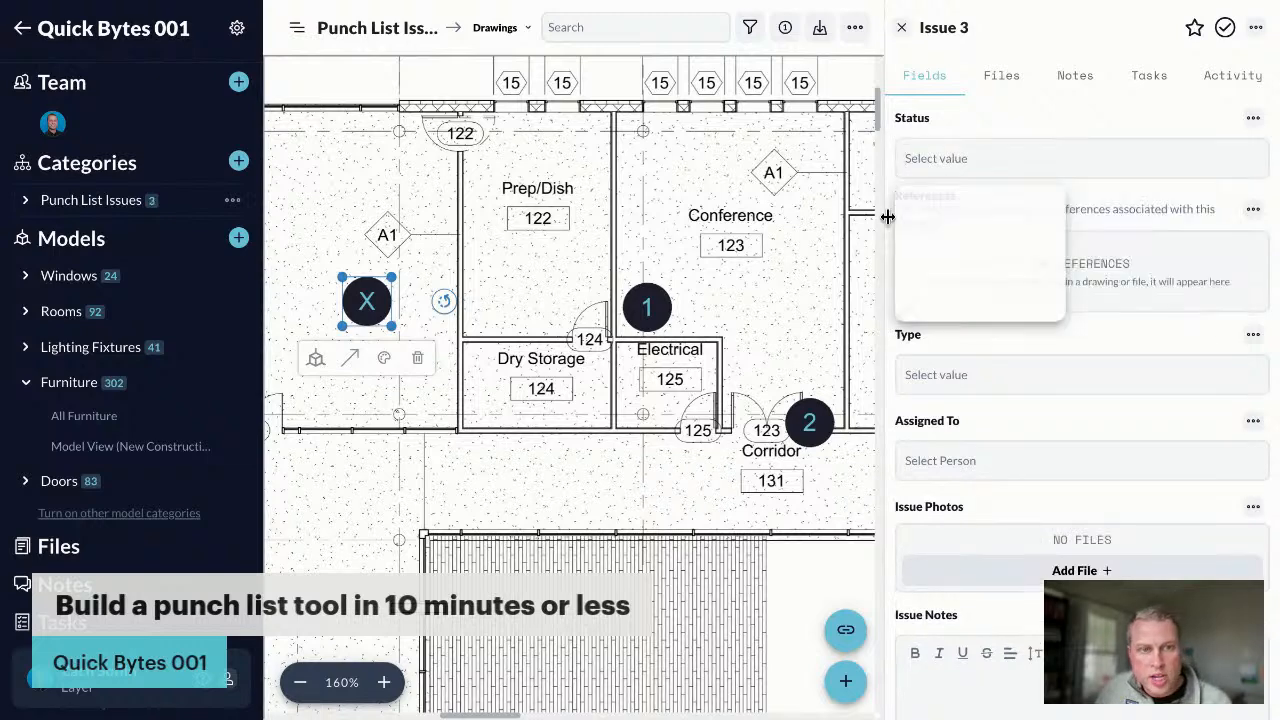
left_click(951, 374)
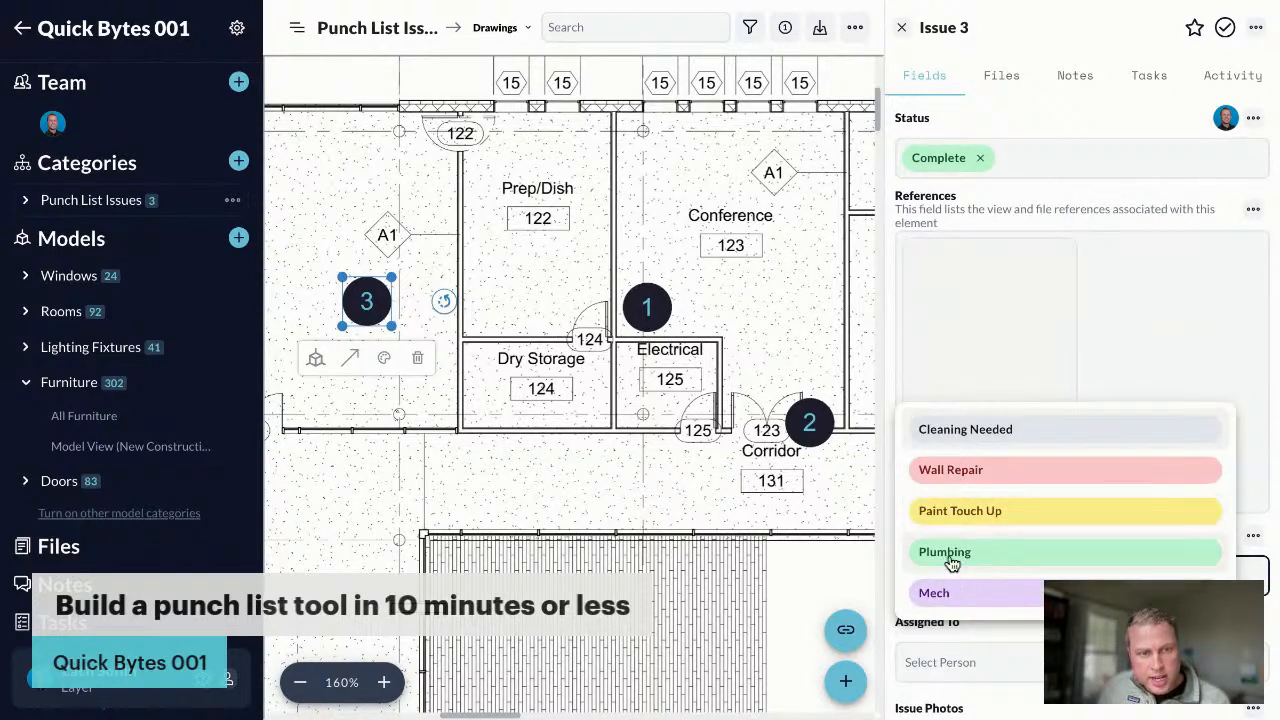
left_click(940, 432)
Assign Issue 3 to the team member and attach 20200121_095456.jpg as its issue photo
scroll(990, 480, "down", 3)
left_click(936, 393)
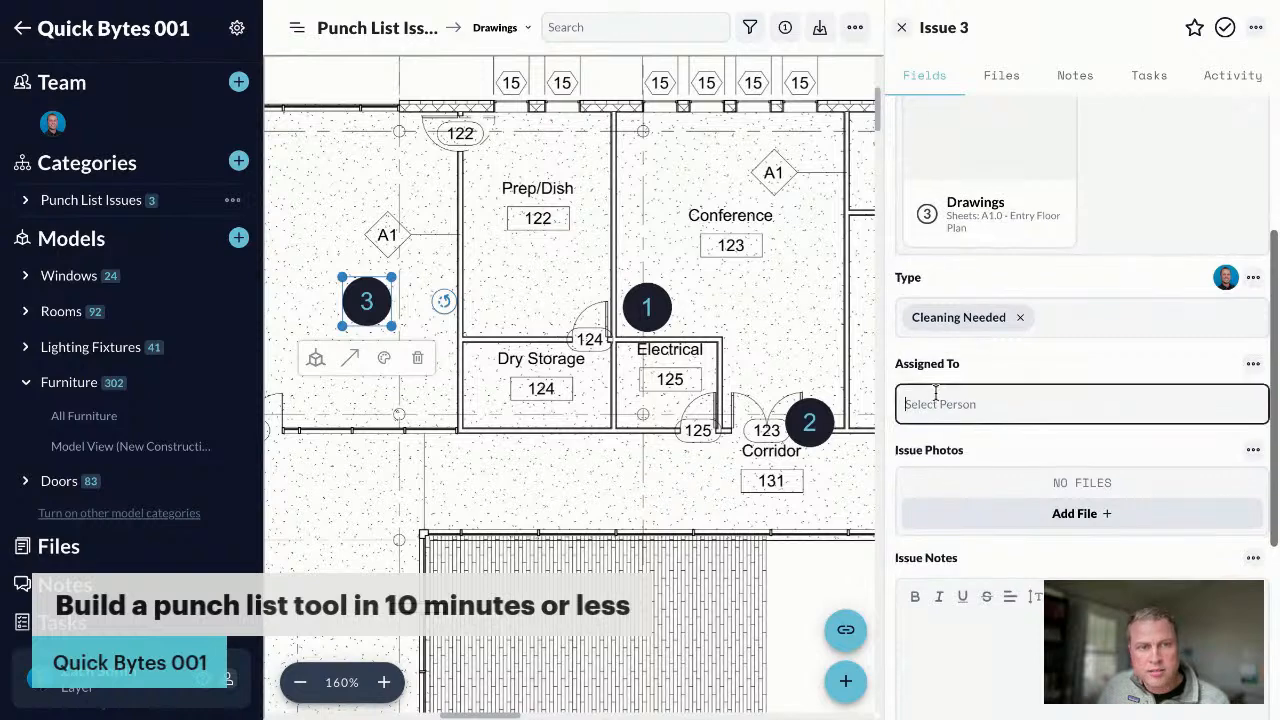
left_click(965, 457)
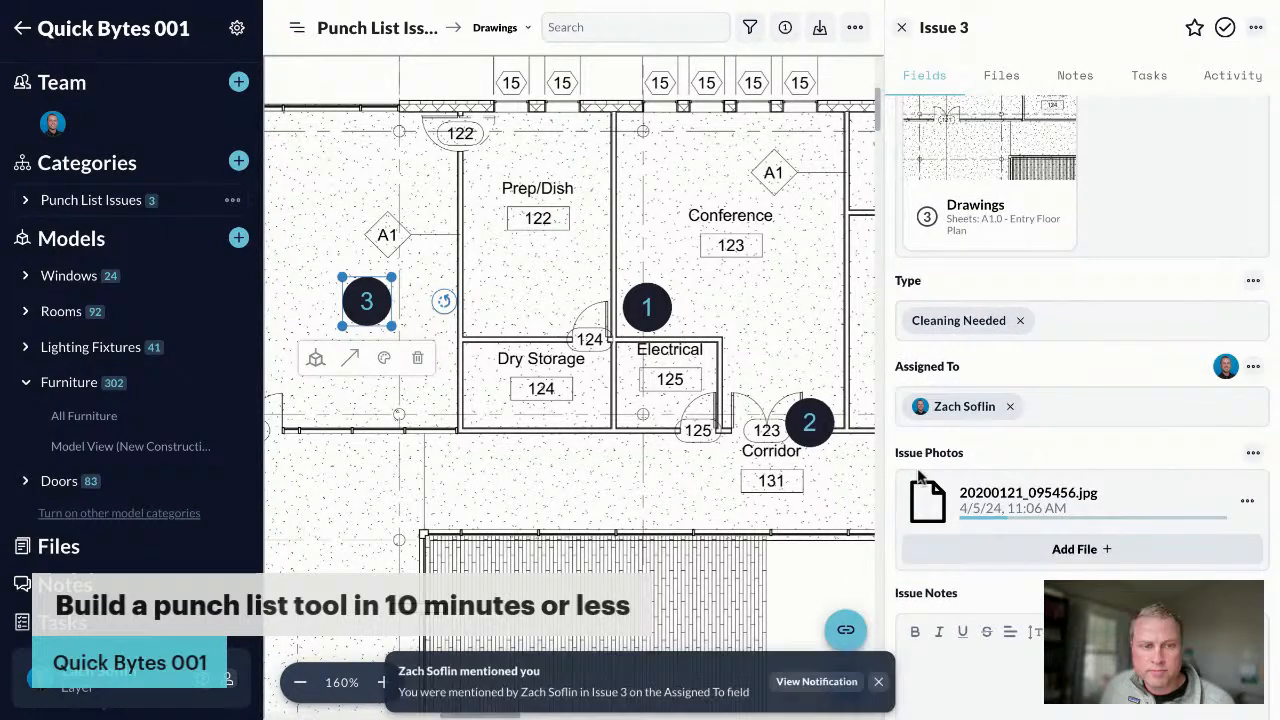
Enter "Floor is dirty" in Issue 3's Issue Notes
scroll(950, 501, "down", 3)
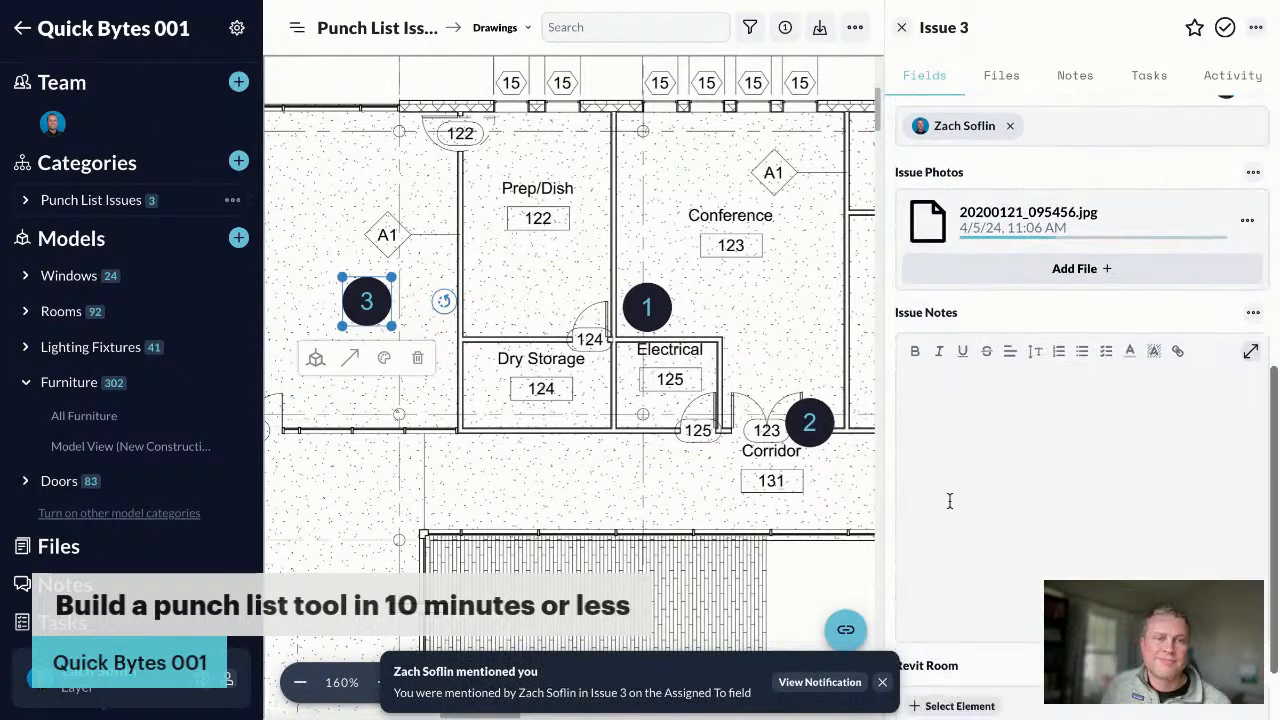
left_click(975, 405)
type("F")
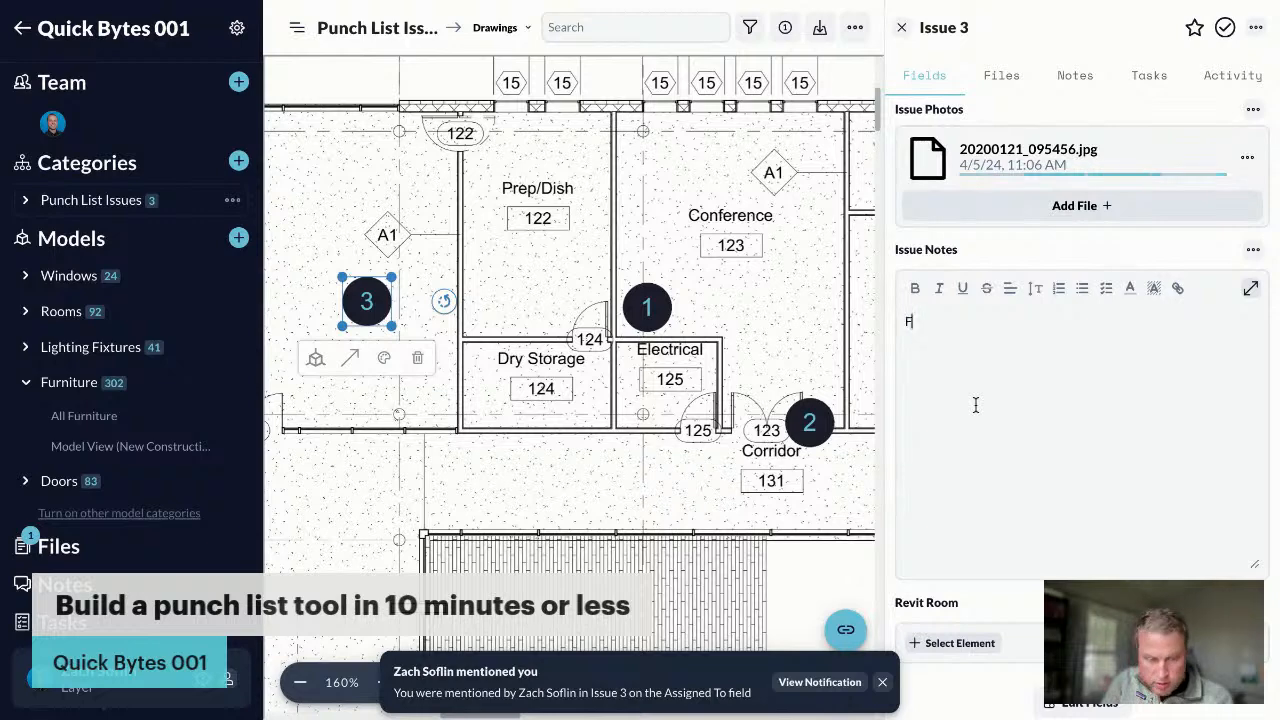
type("loor is dirty")
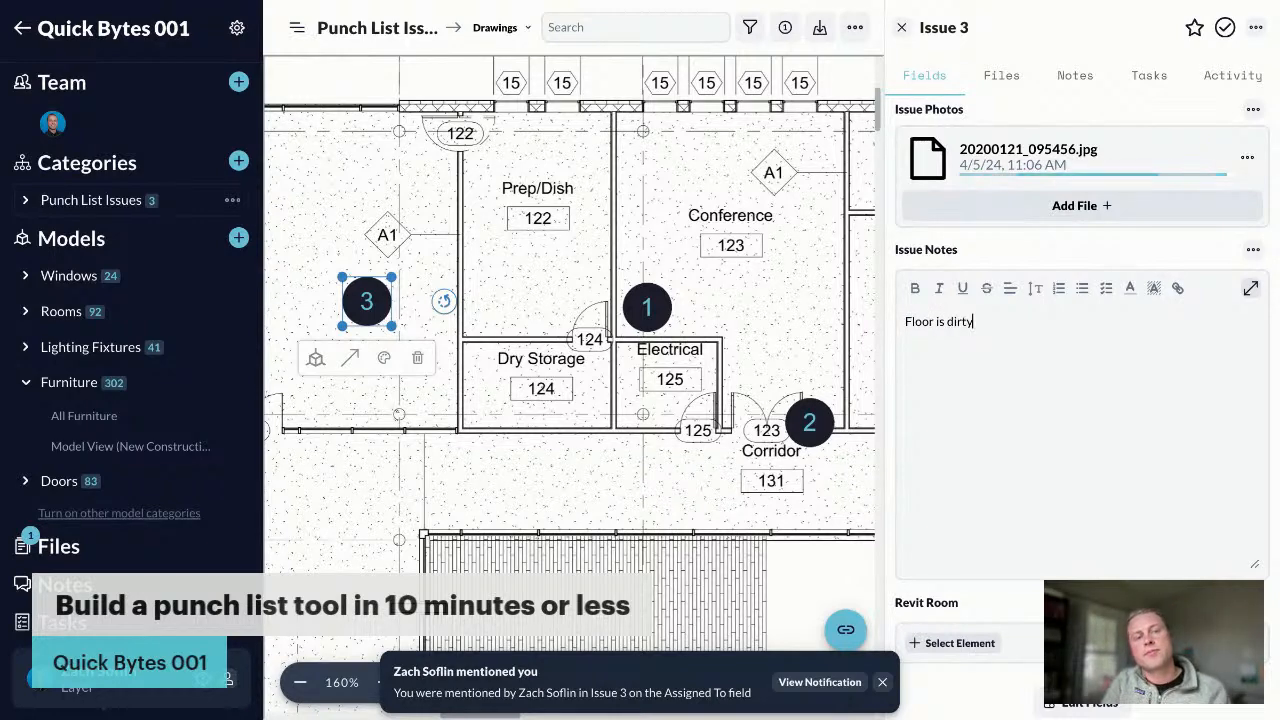
Link Issue 3's Revit Room to Cafeteria 121, close the issue's details and deselect its marker
left_click(930, 644)
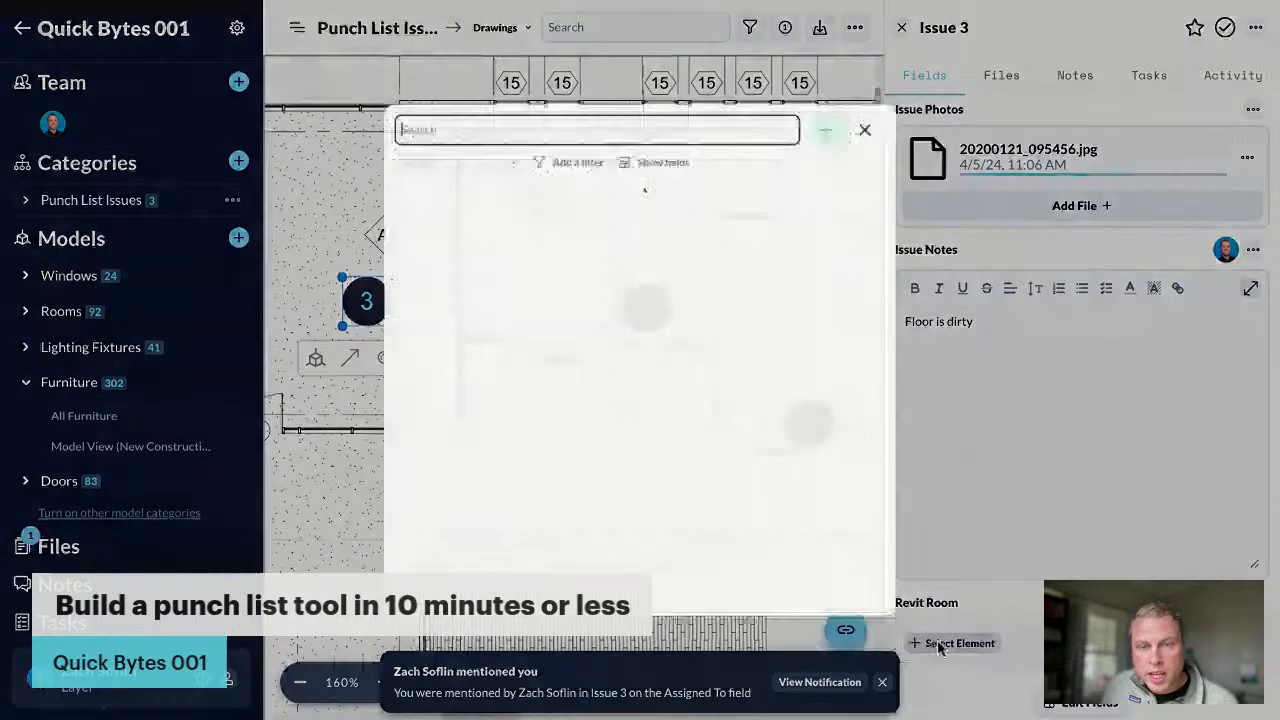
type("cafe")
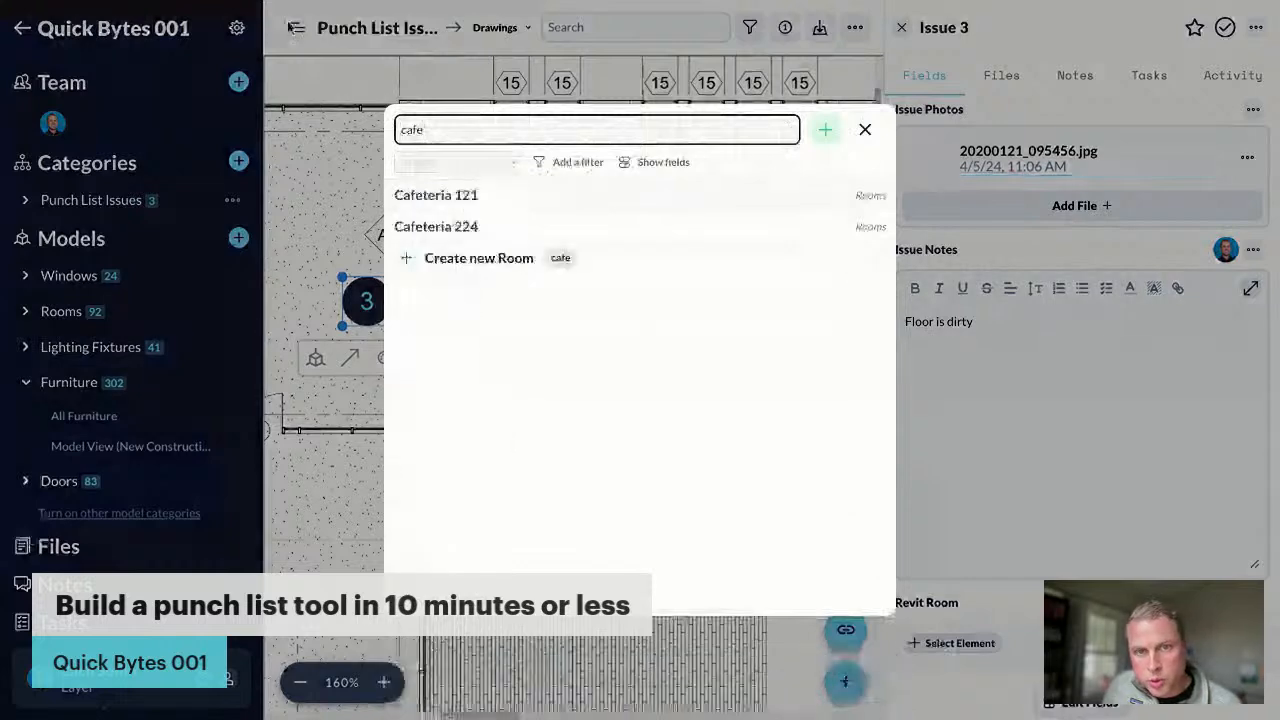
left_click(424, 205)
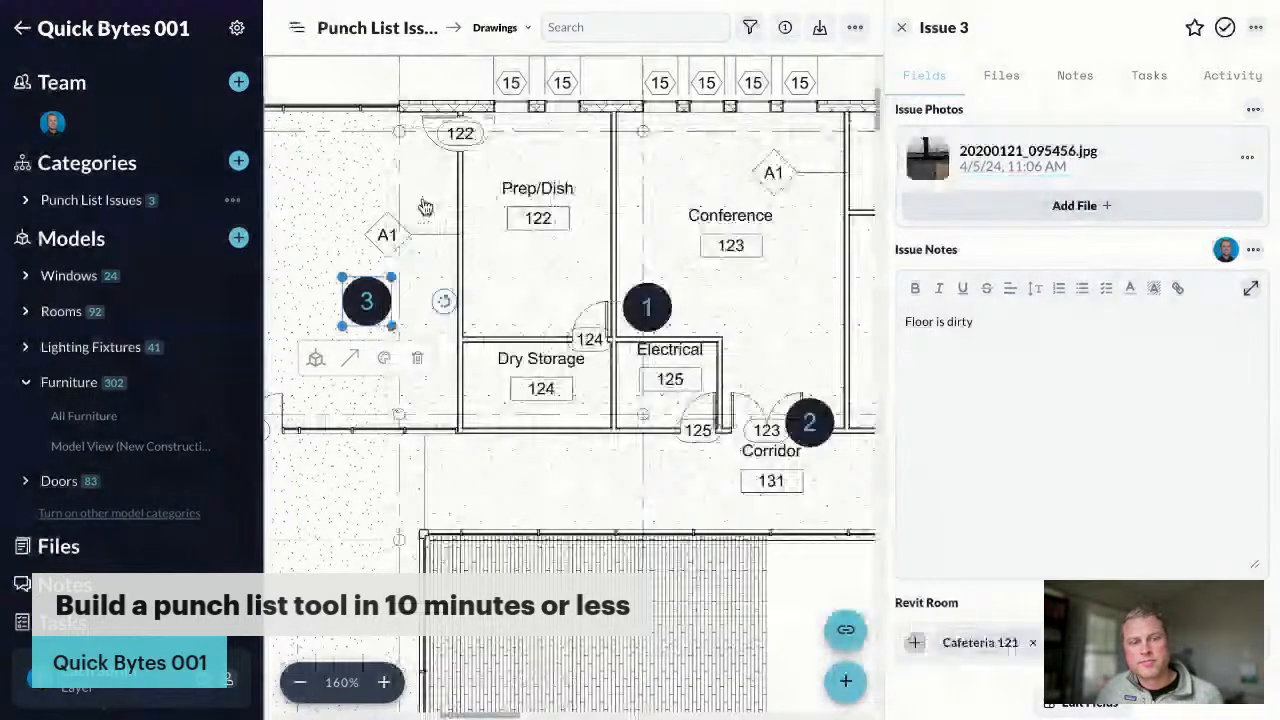
left_click(901, 27)
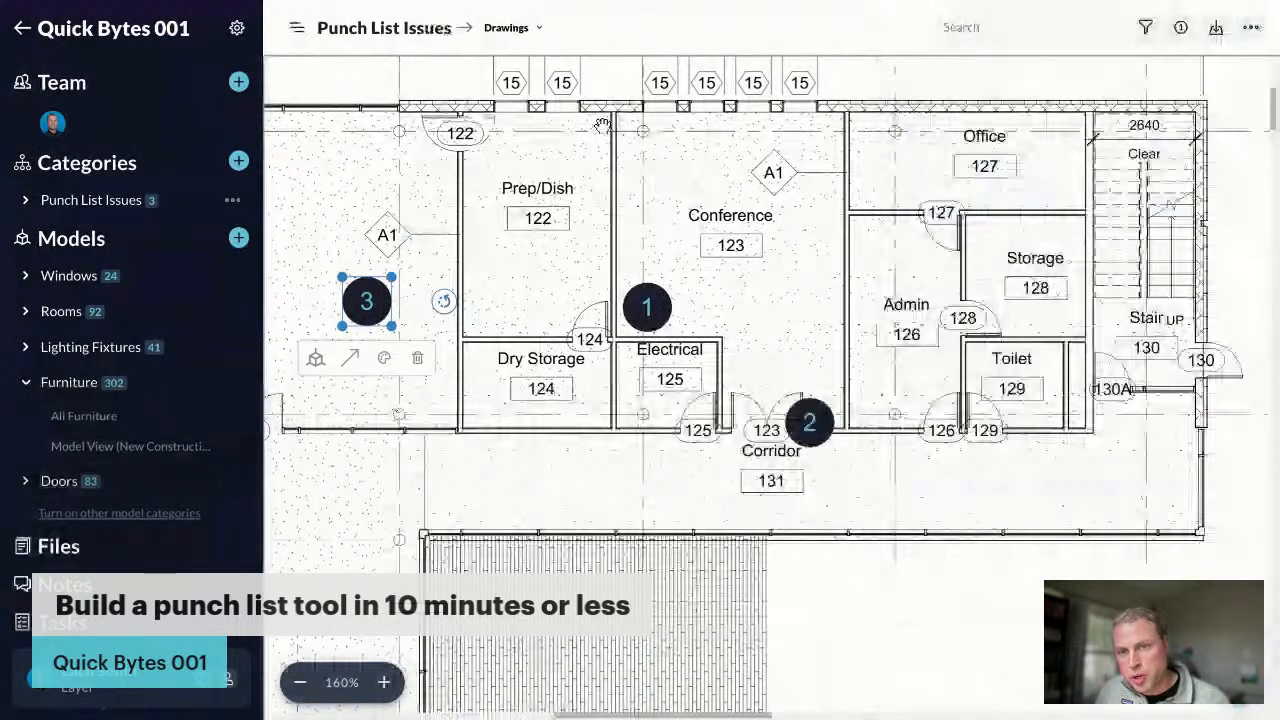
left_click(600, 124)
Open Issue 1 from its marker on the plan and review its status, type, photo, notes and room
left_click_drag(363, 200, 628, 289)
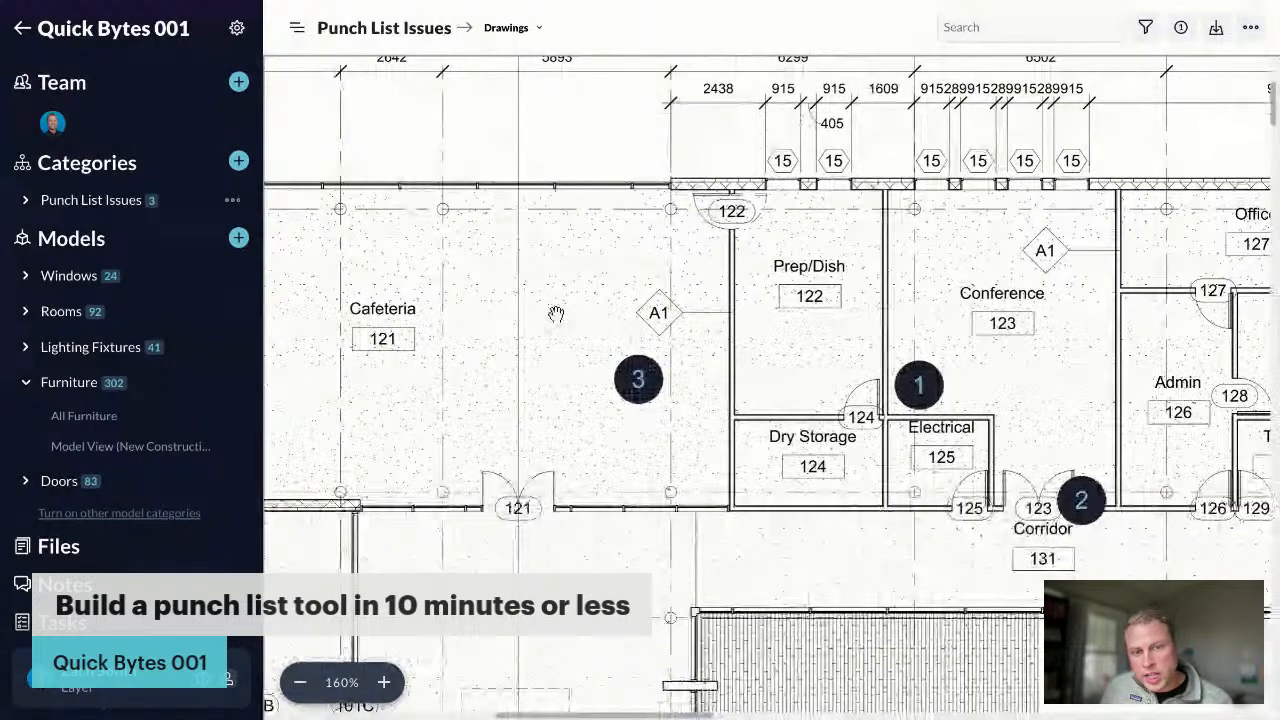
left_click(920, 387)
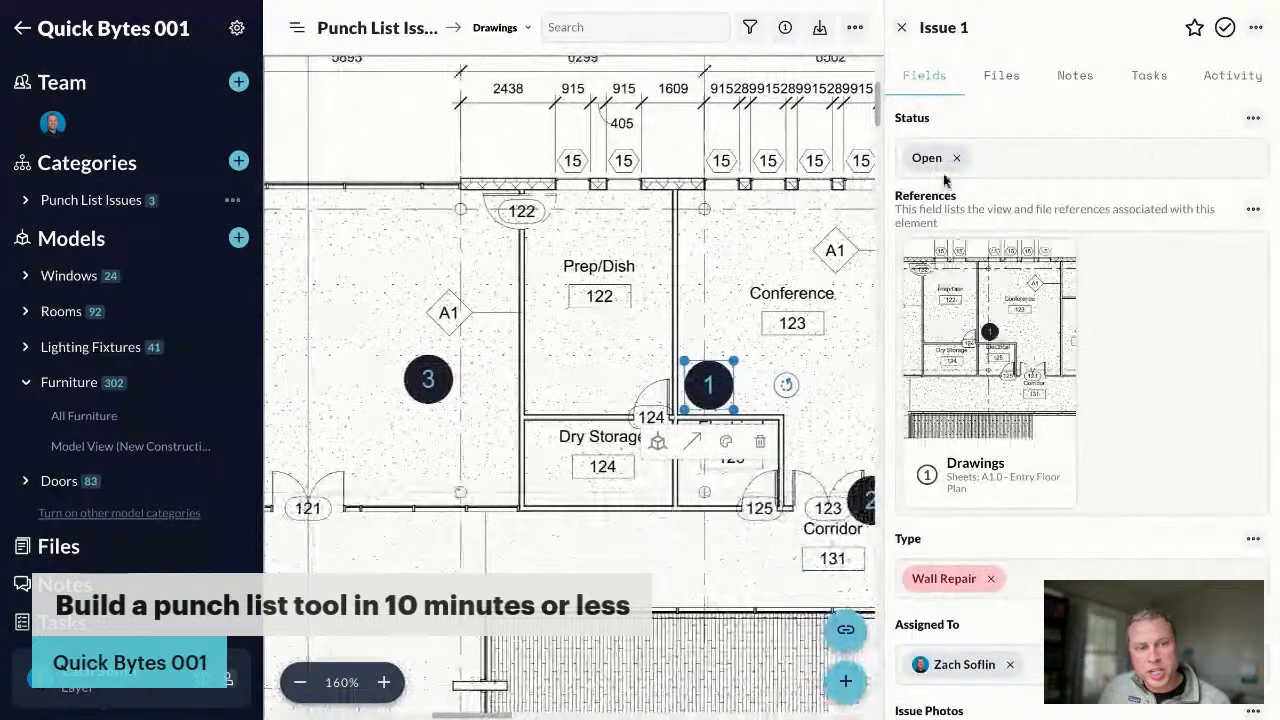
scroll(1000, 190, "down", 6)
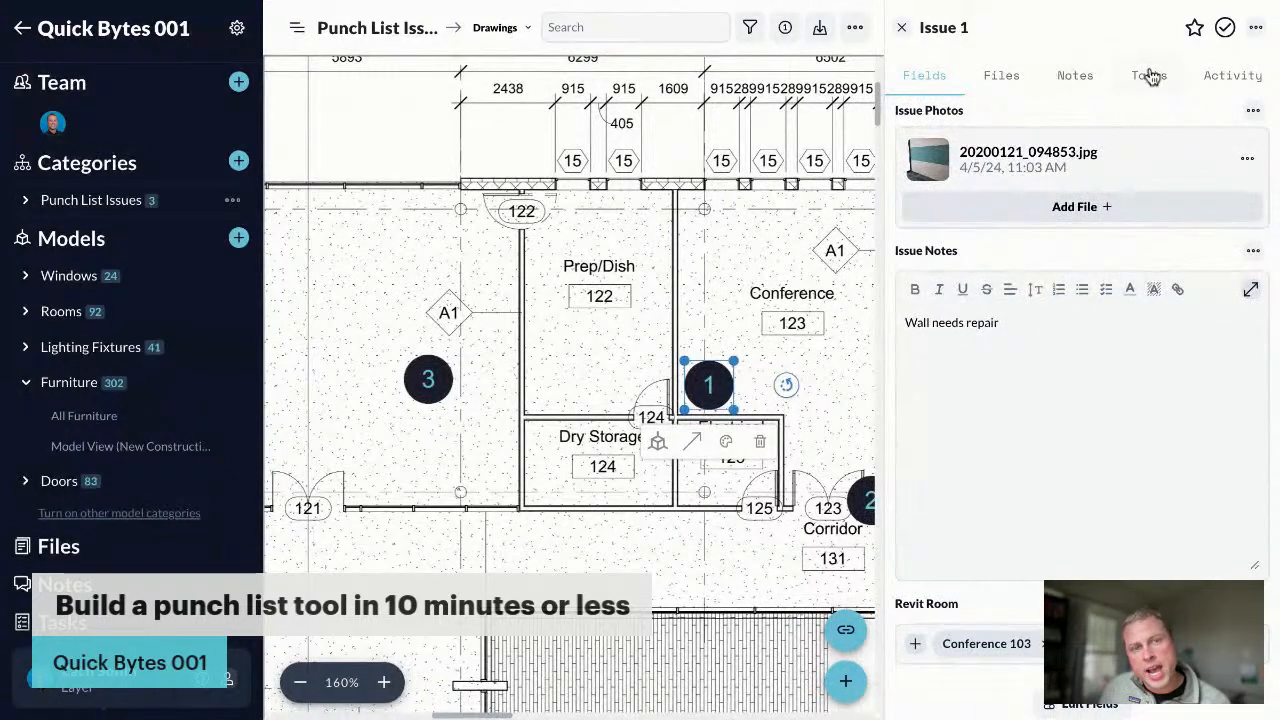
Close Issue 1's details, show all Punch List Issues as a table and create a saved view from it
left_click(901, 27)
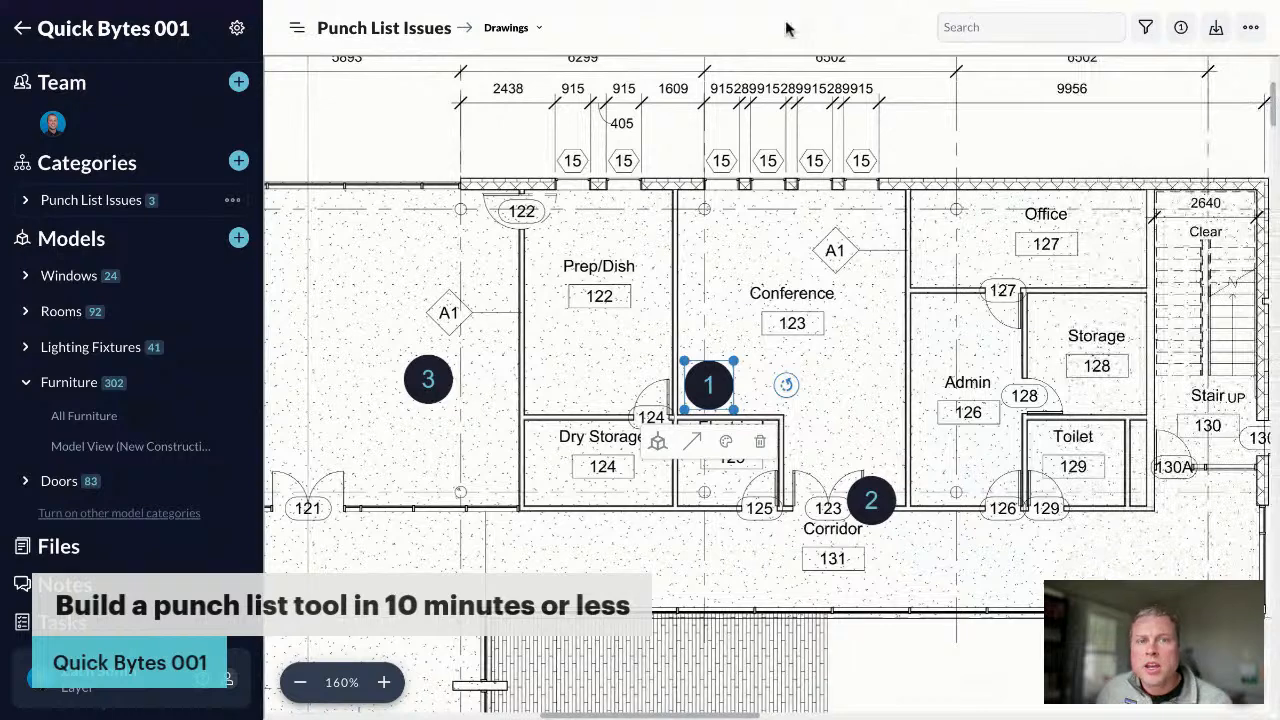
left_click(416, 36)
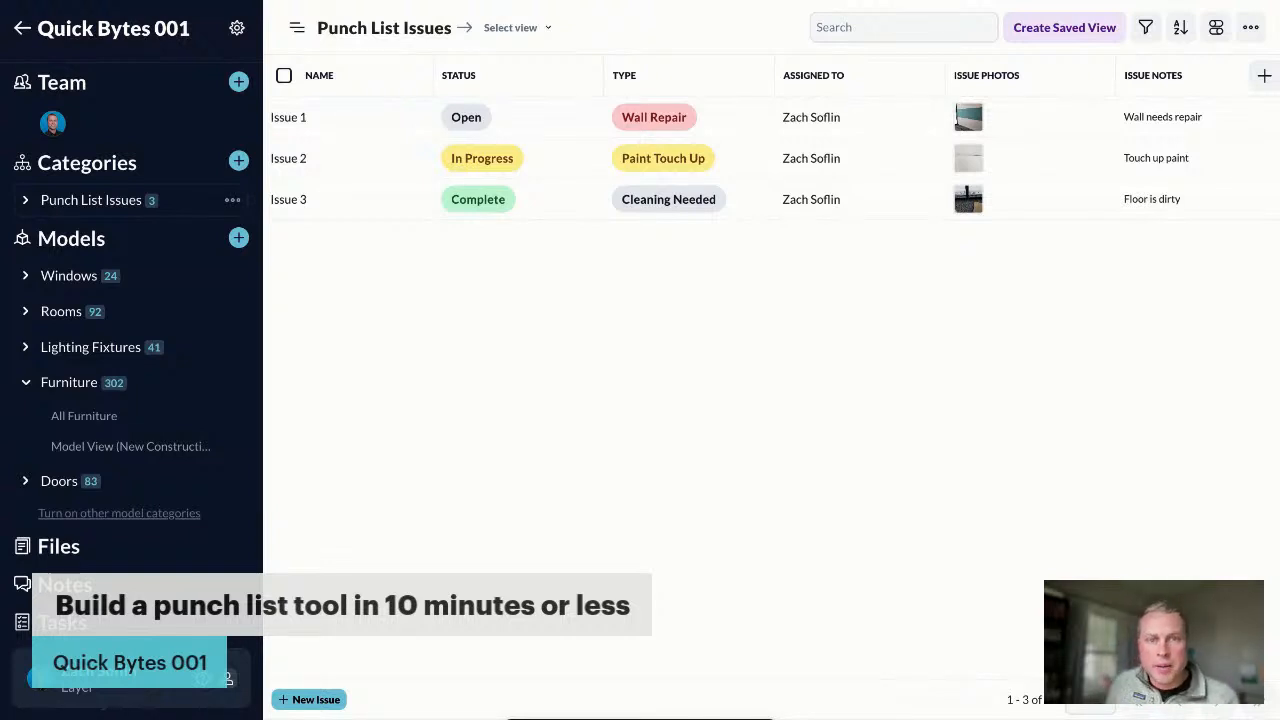
left_click(1066, 36)
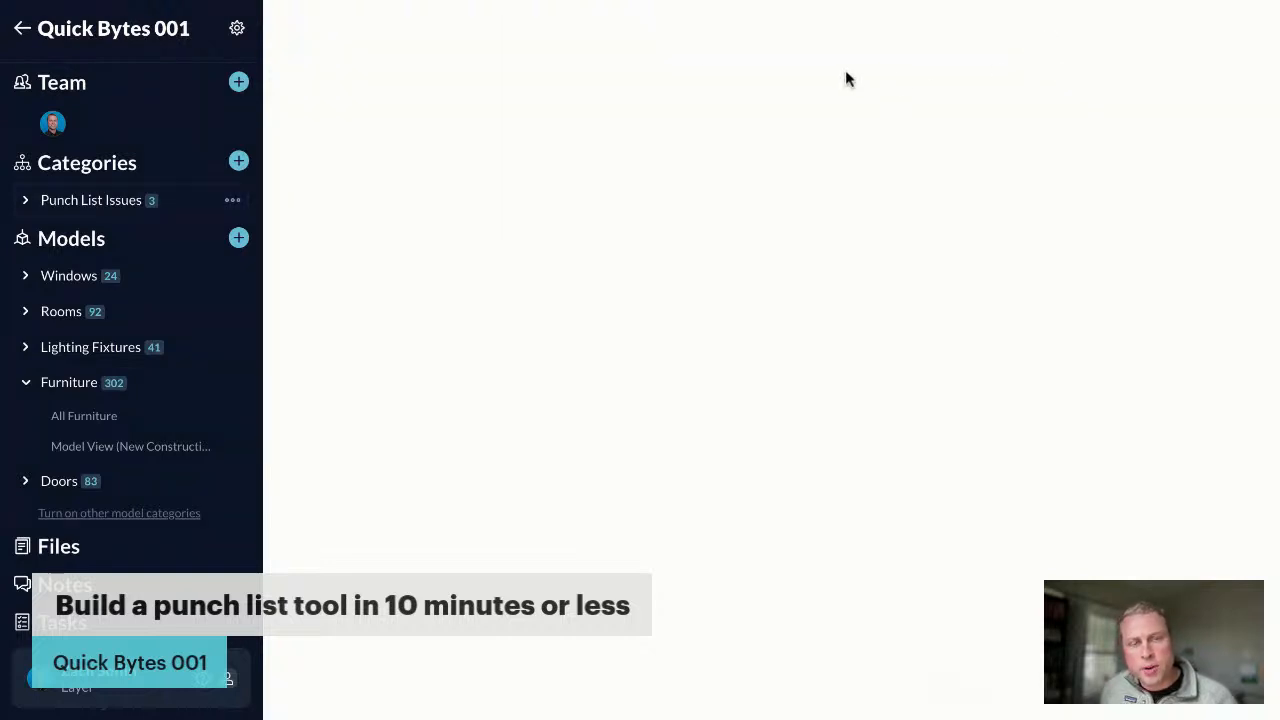
Rename the new saved table view to "Issues for Contractor" and save the view settings
left_click(526, 30)
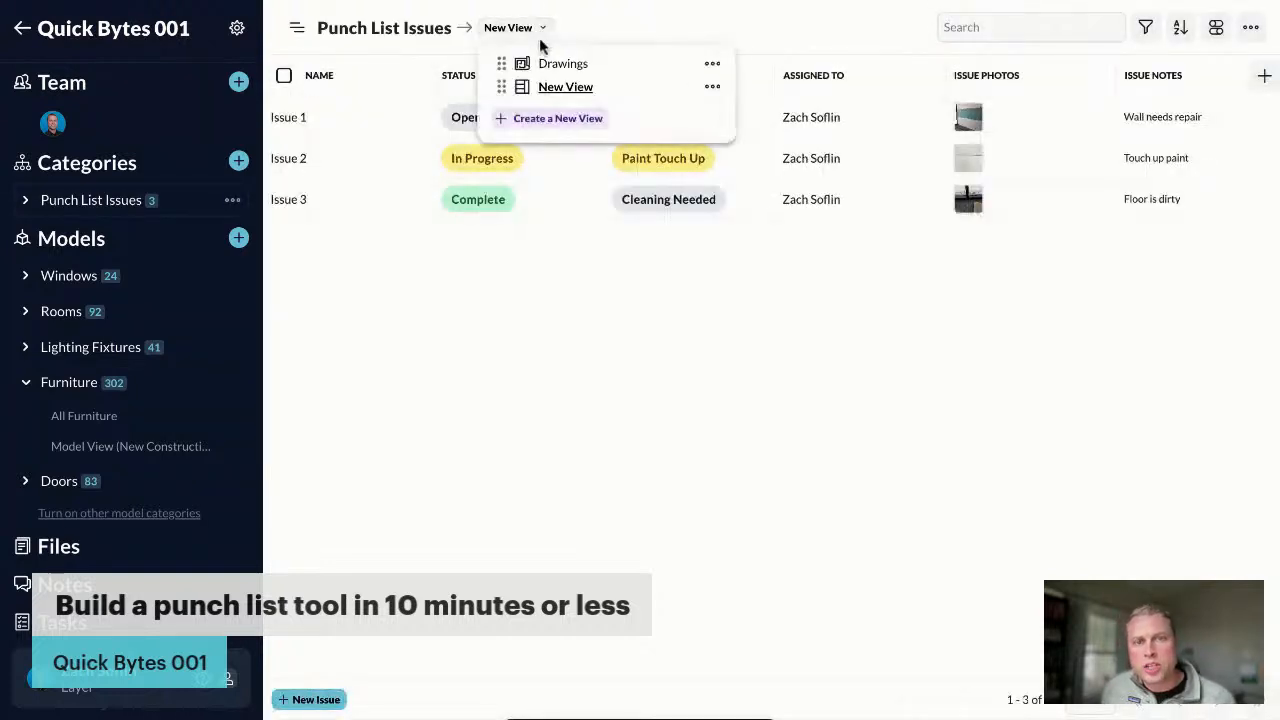
left_click(713, 88)
left_click(750, 152)
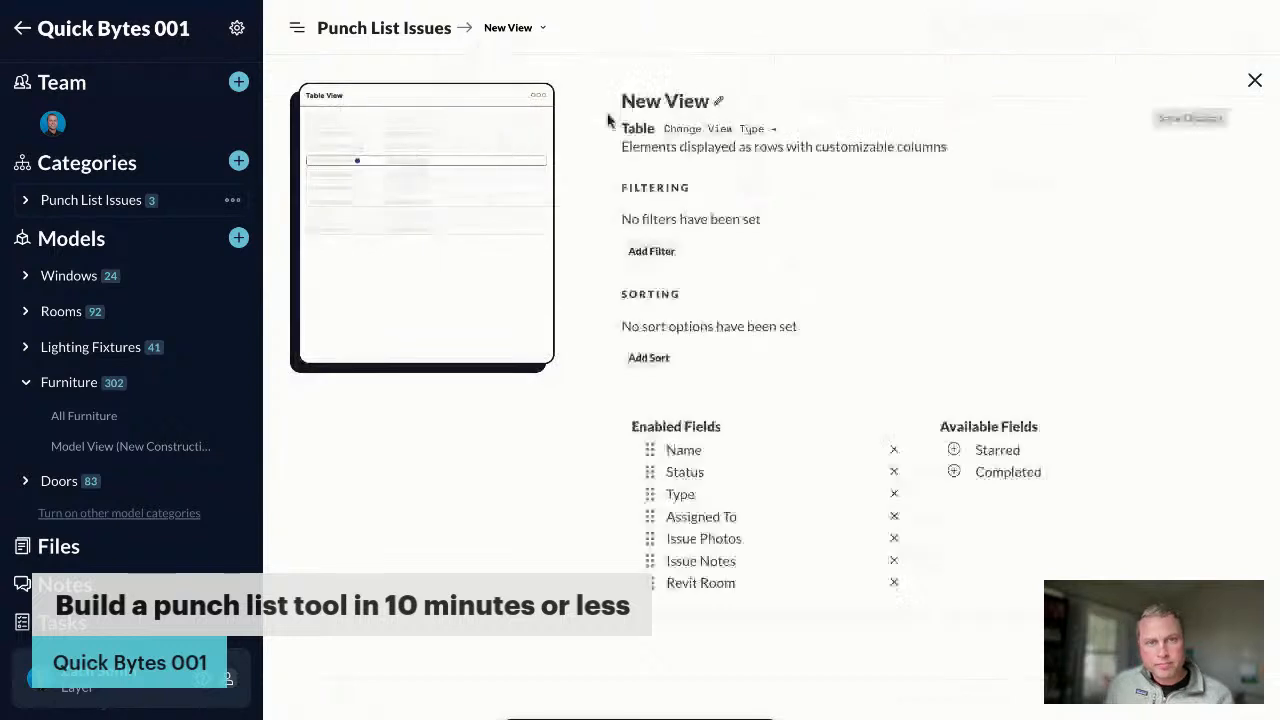
left_click(697, 104)
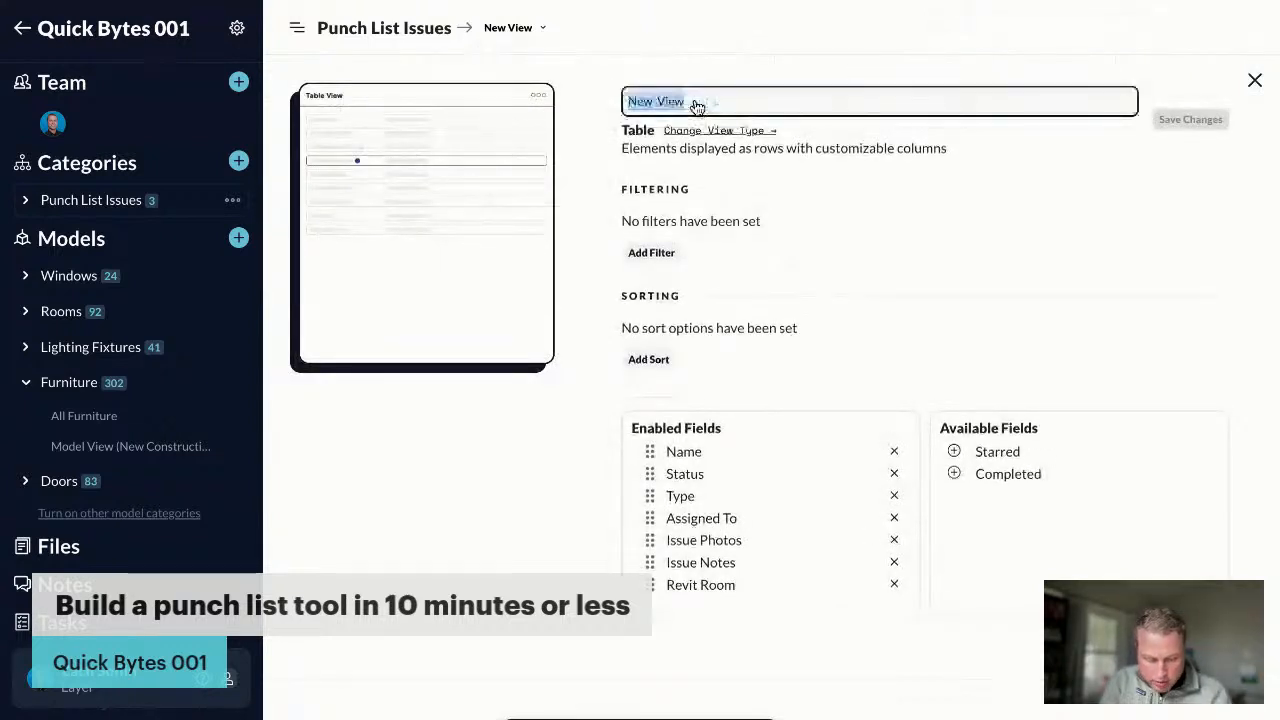
type("Issues")
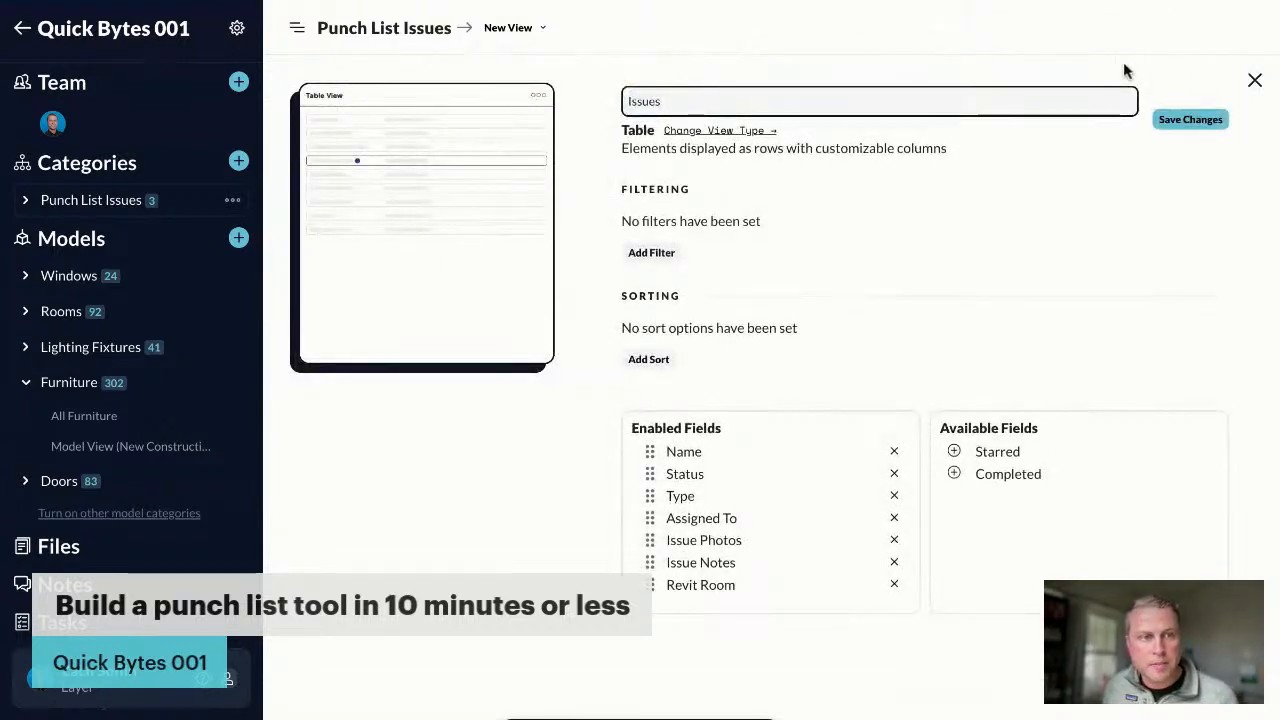
type(" fro")
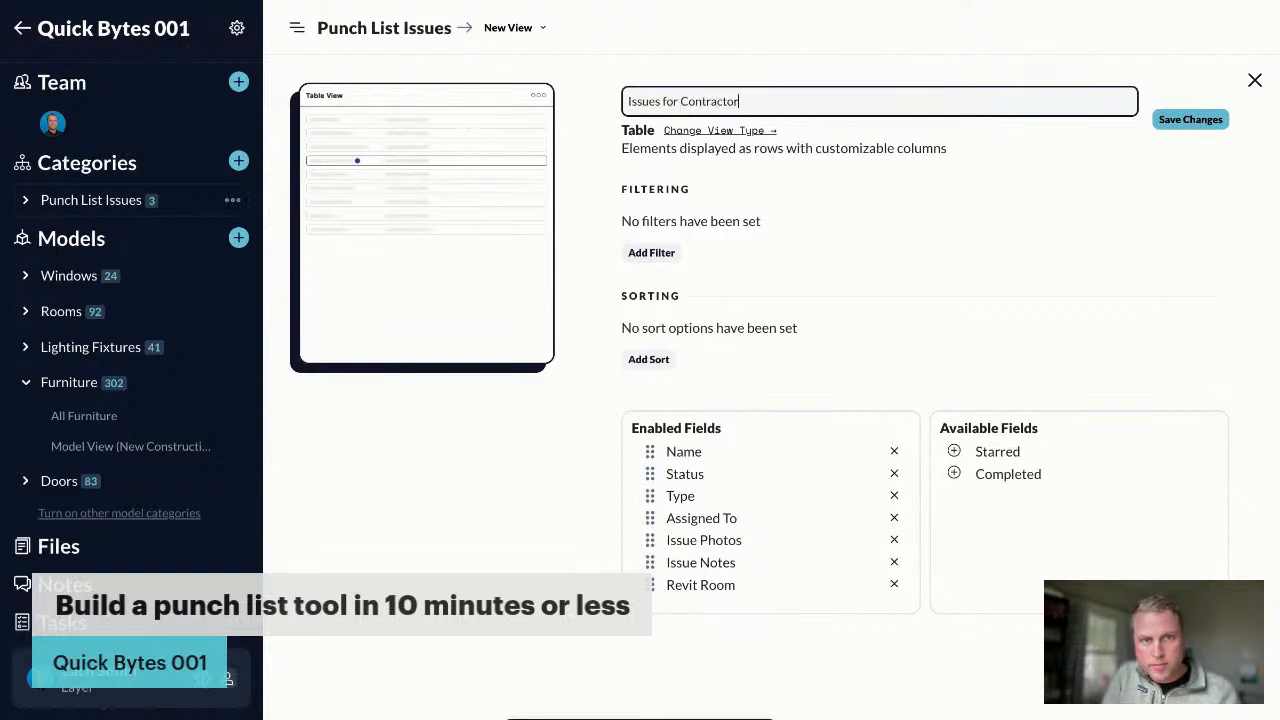
type(" Contractor")
key("Return")
left_click(1187, 121)
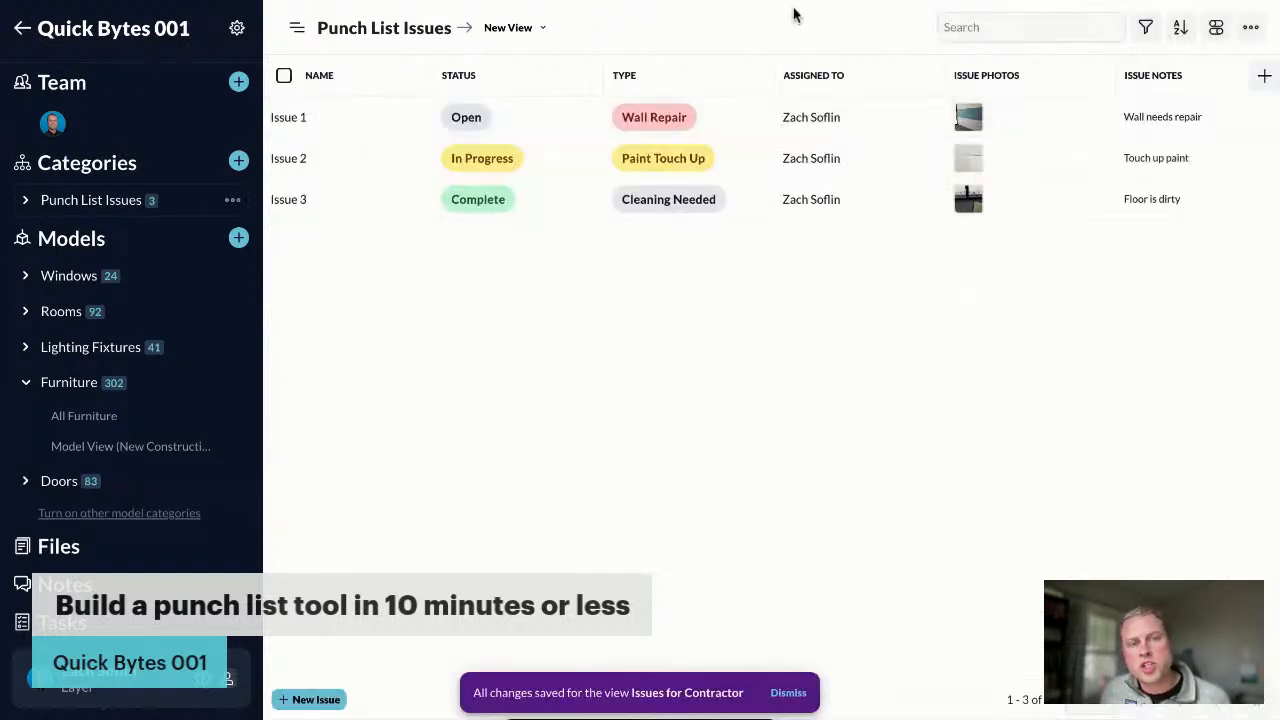
Enable sharing via secret link for the Issues for Contractor view
left_click(1250, 28)
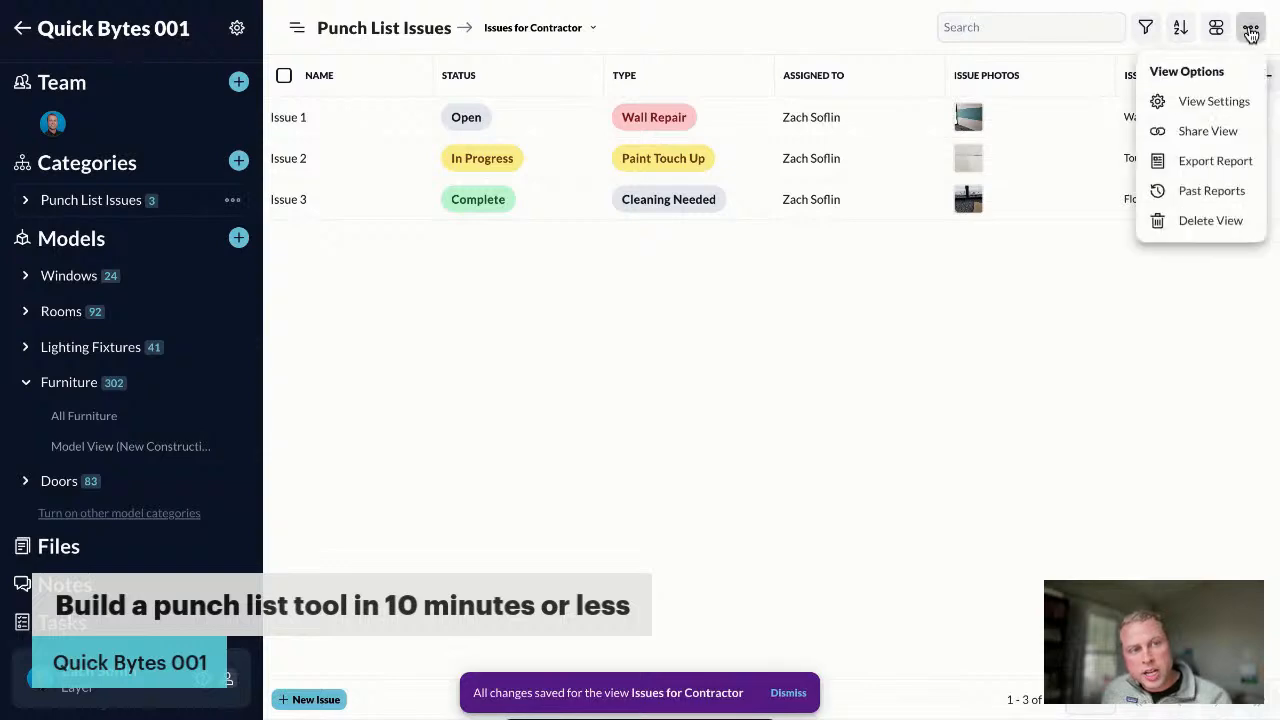
left_click(1206, 130)
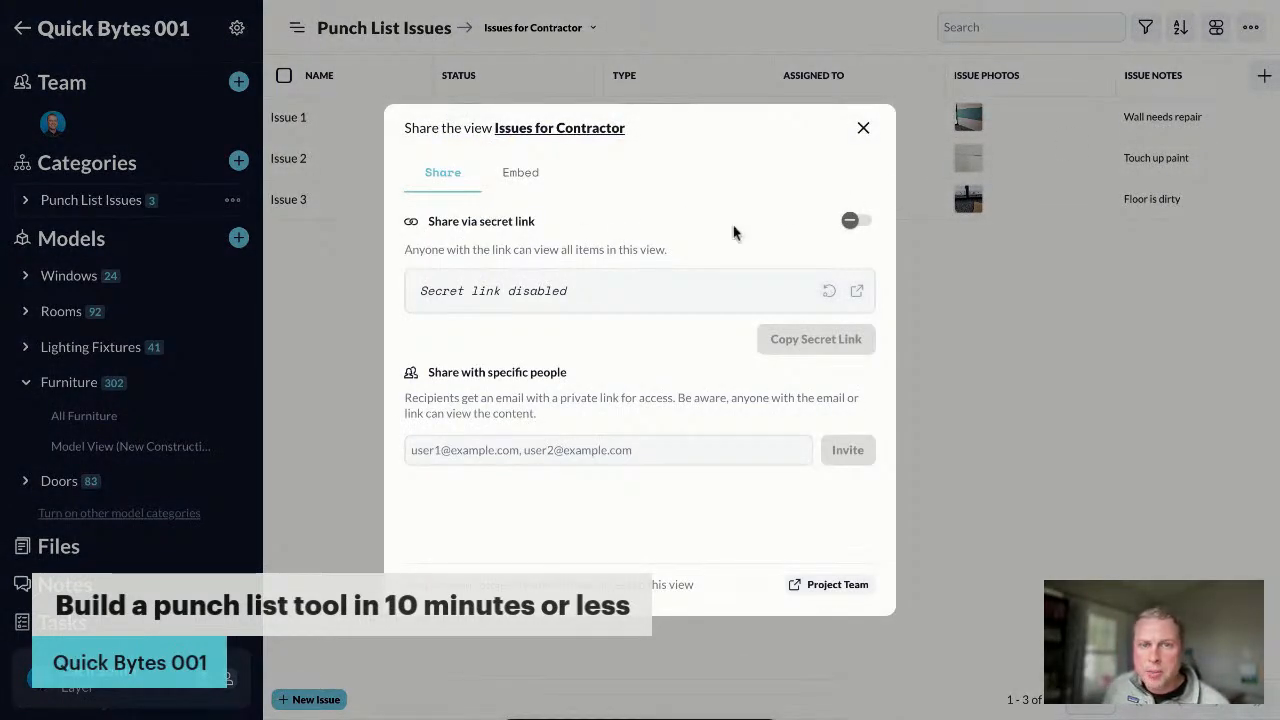
left_click(850, 222)
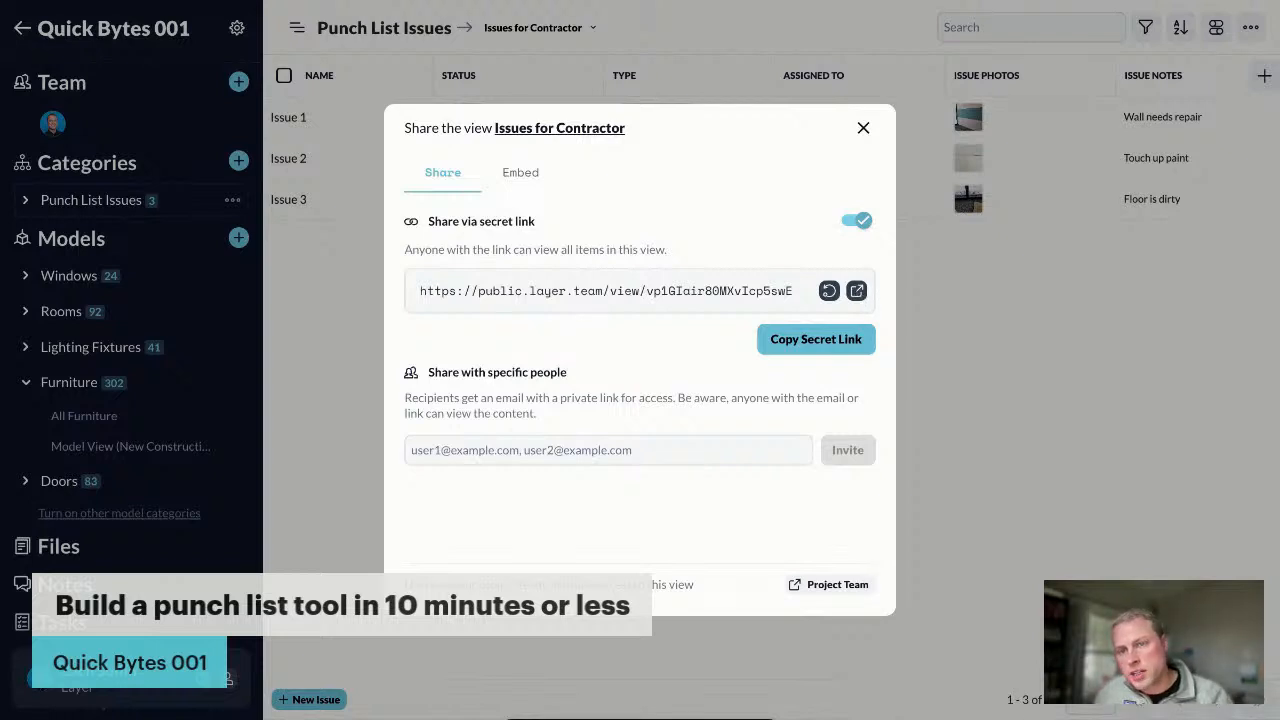
Open the shared Issues for Contractor page, review the details of Issues 1, 2 and 3, and return to the project's issue table
left_click(856, 291)
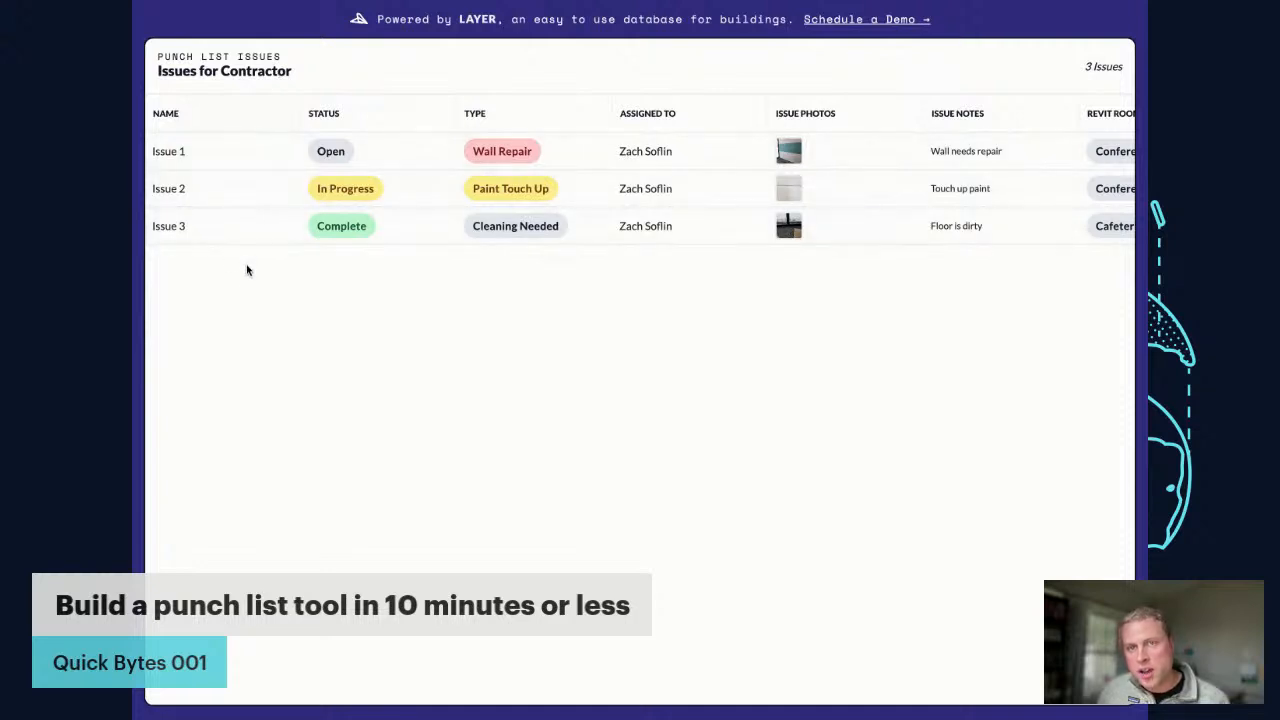
left_click(207, 165)
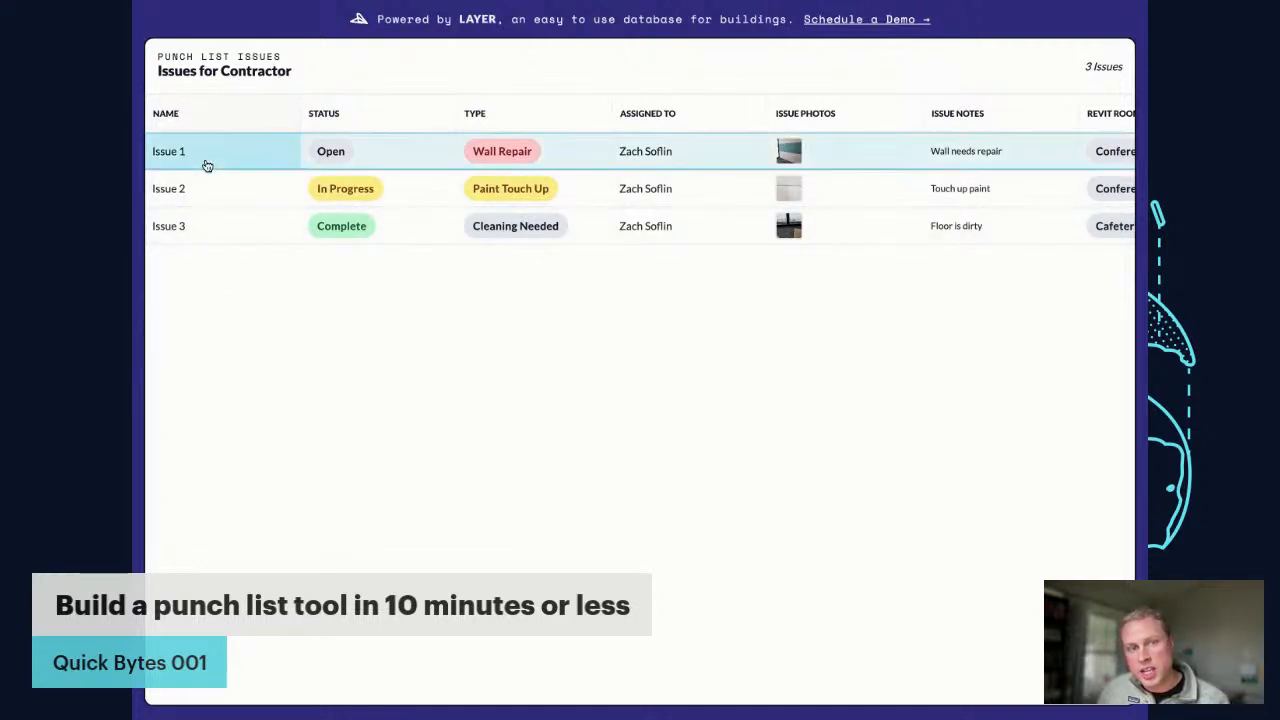
scroll(857, 236, "down", 2)
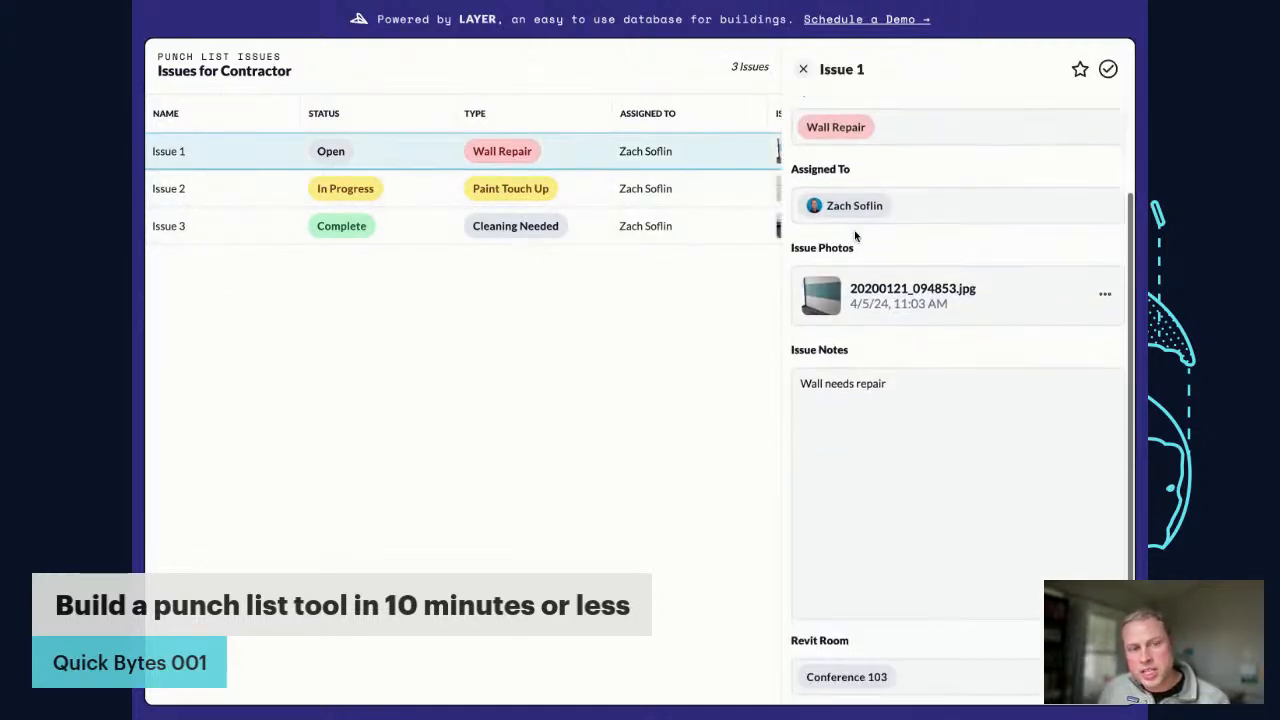
left_click(202, 195)
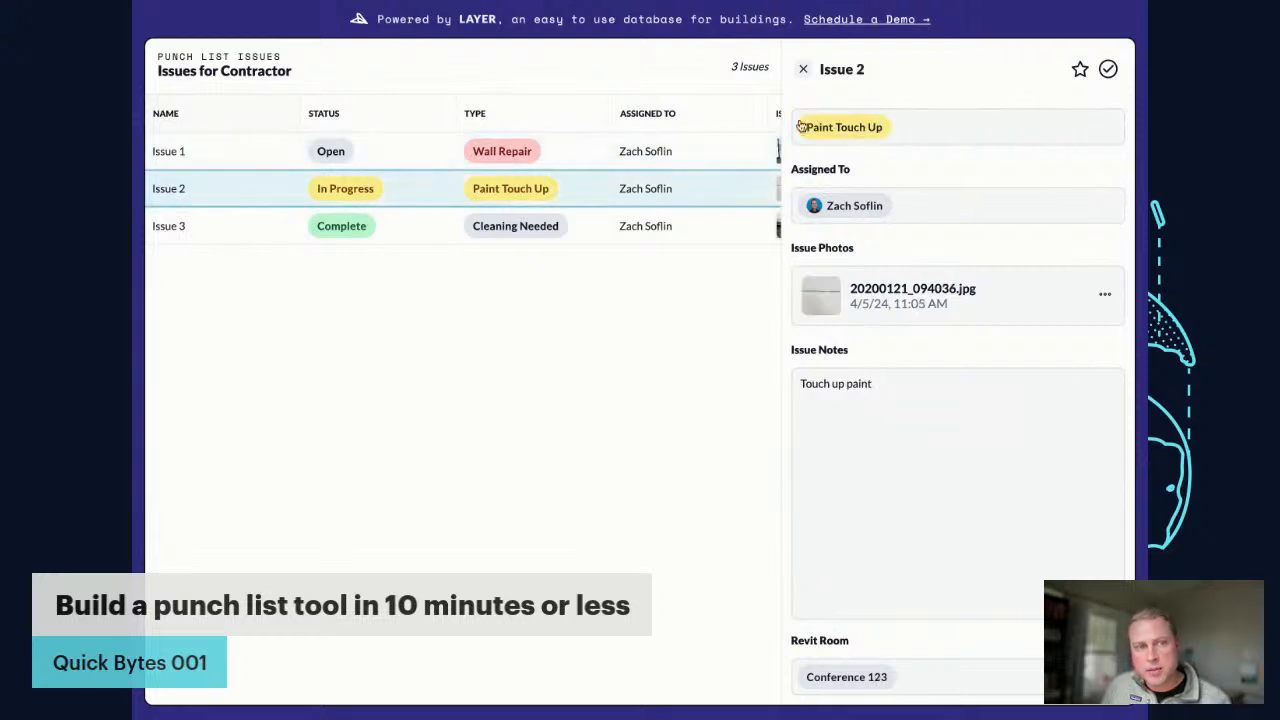
left_click(240, 224)
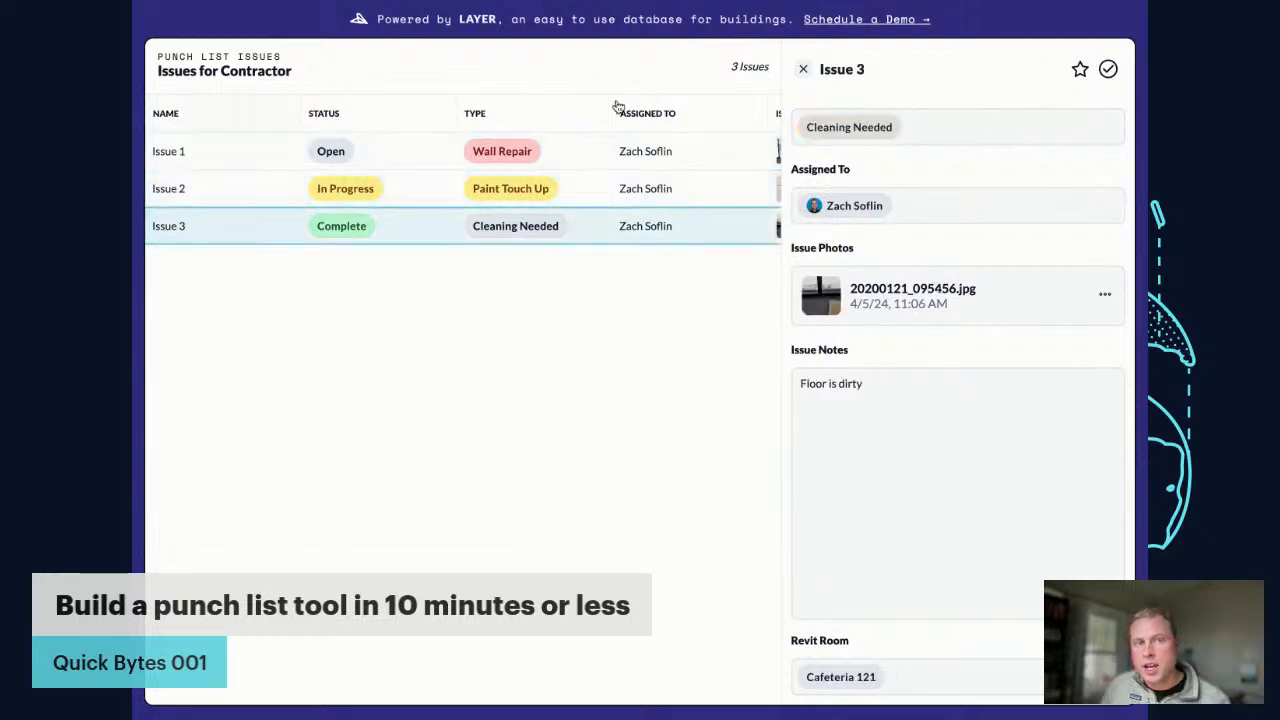
left_click(803, 70)
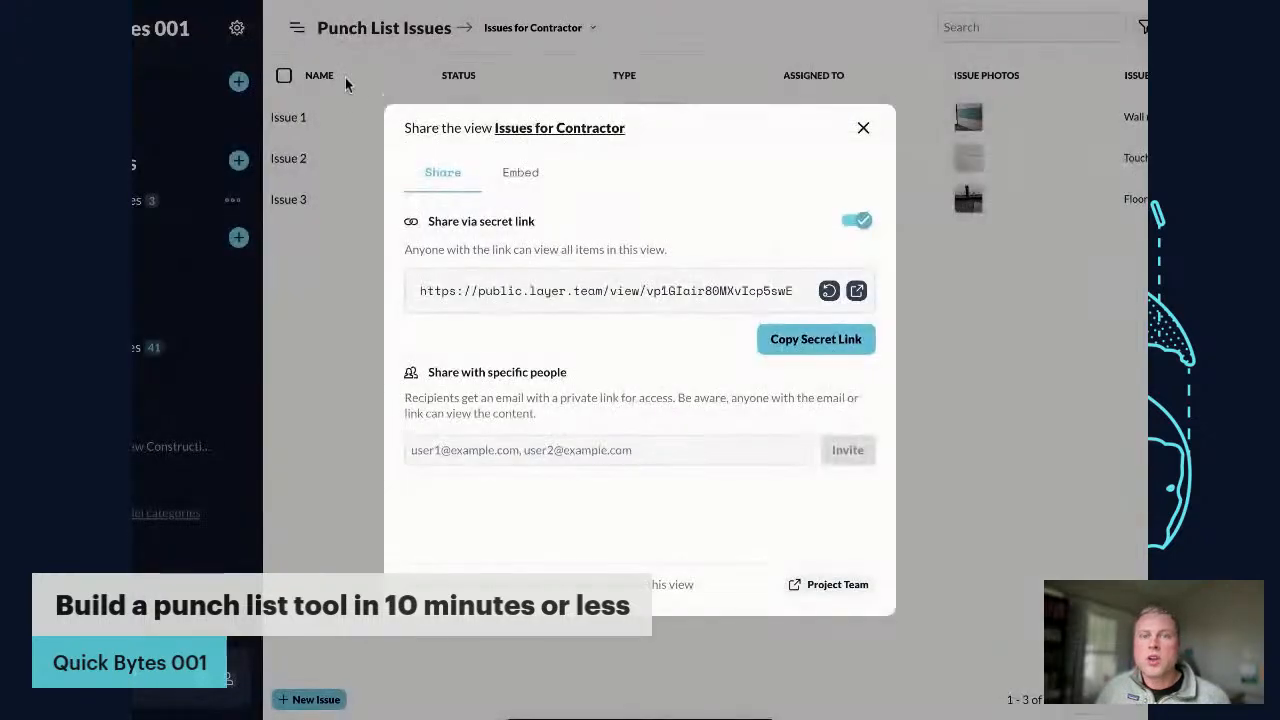
left_click(345, 77)
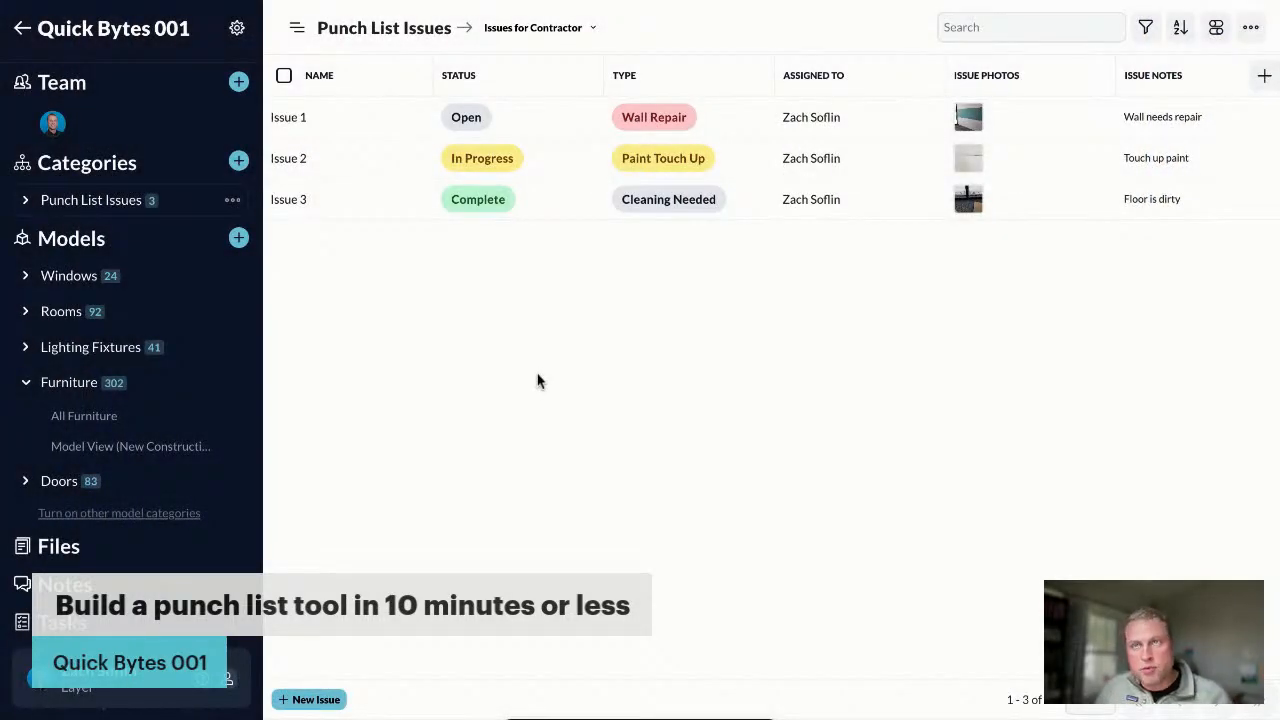
Create a new Document view named "Punch Report" with Layer Style as its default document style
left_click(531, 30)
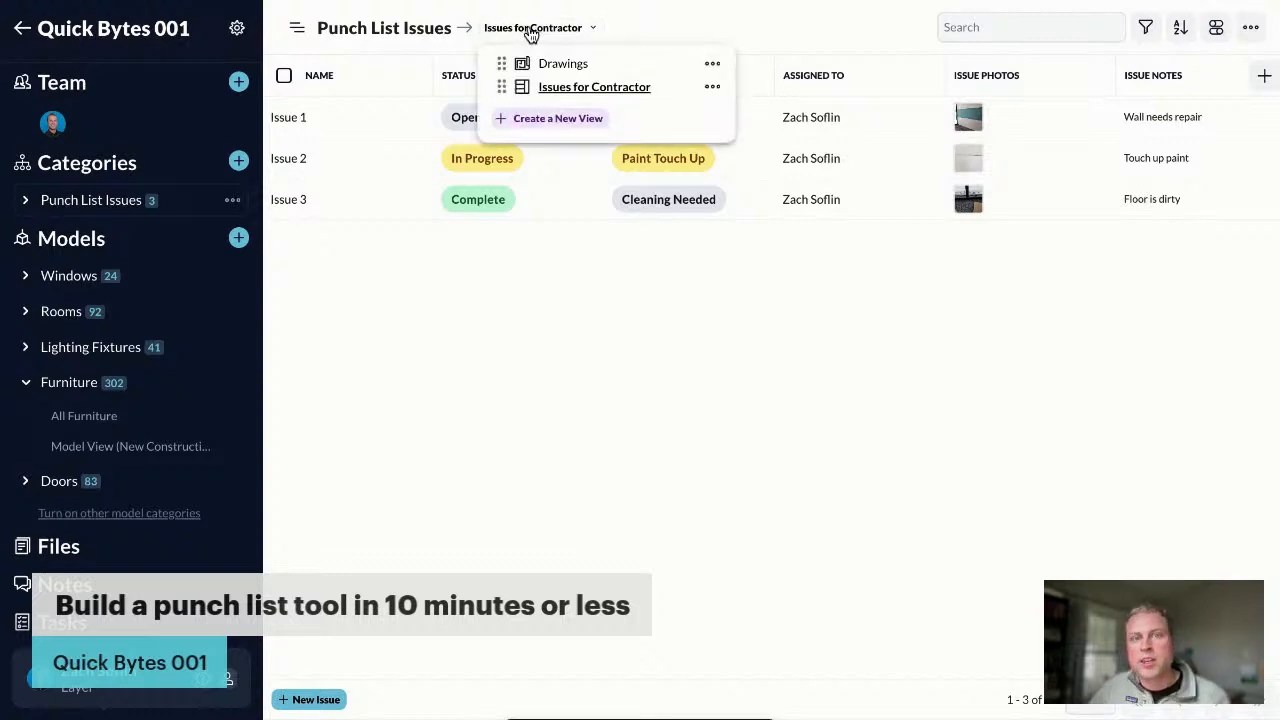
left_click(533, 120)
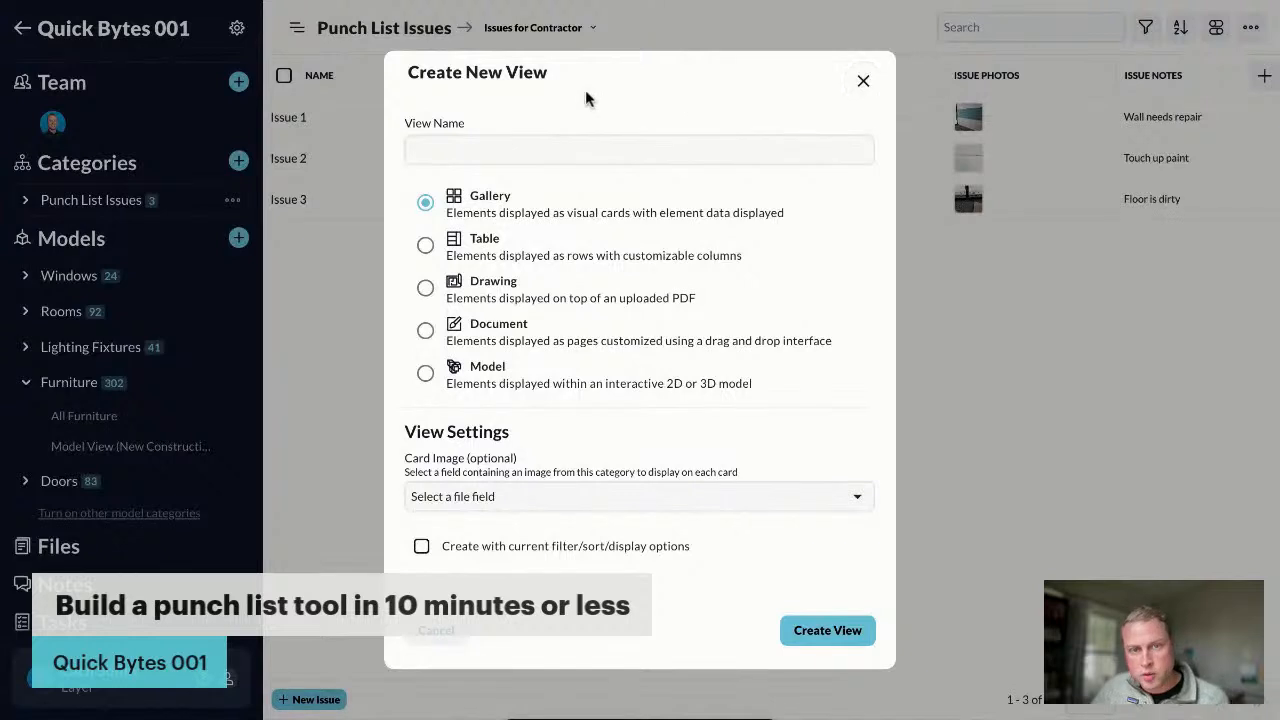
left_click(460, 149)
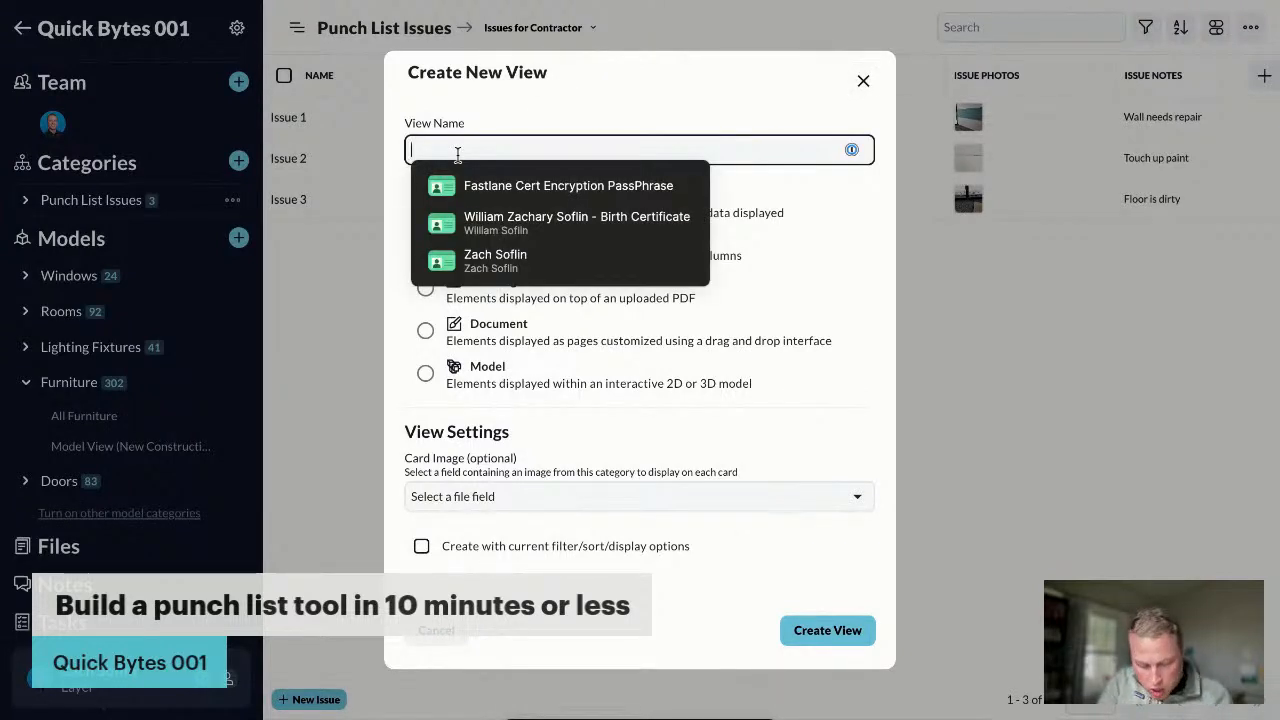
type("Punch Report")
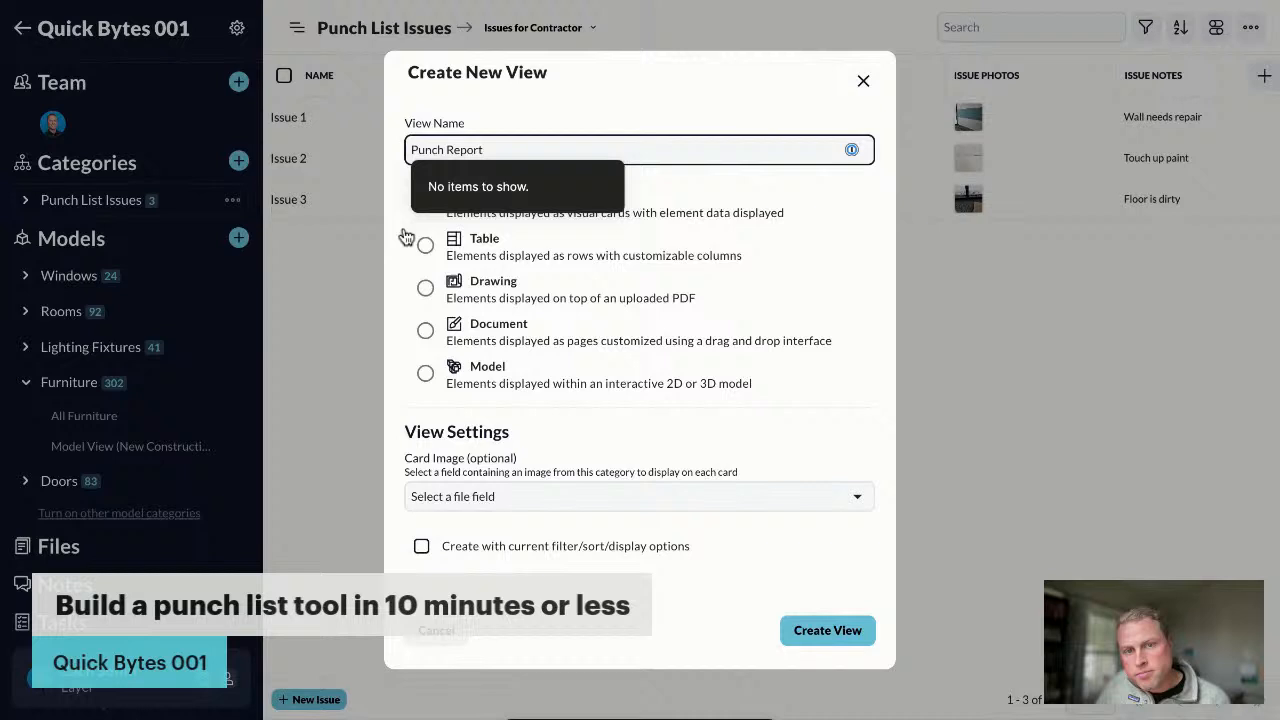
left_click(426, 330)
left_click(455, 486)
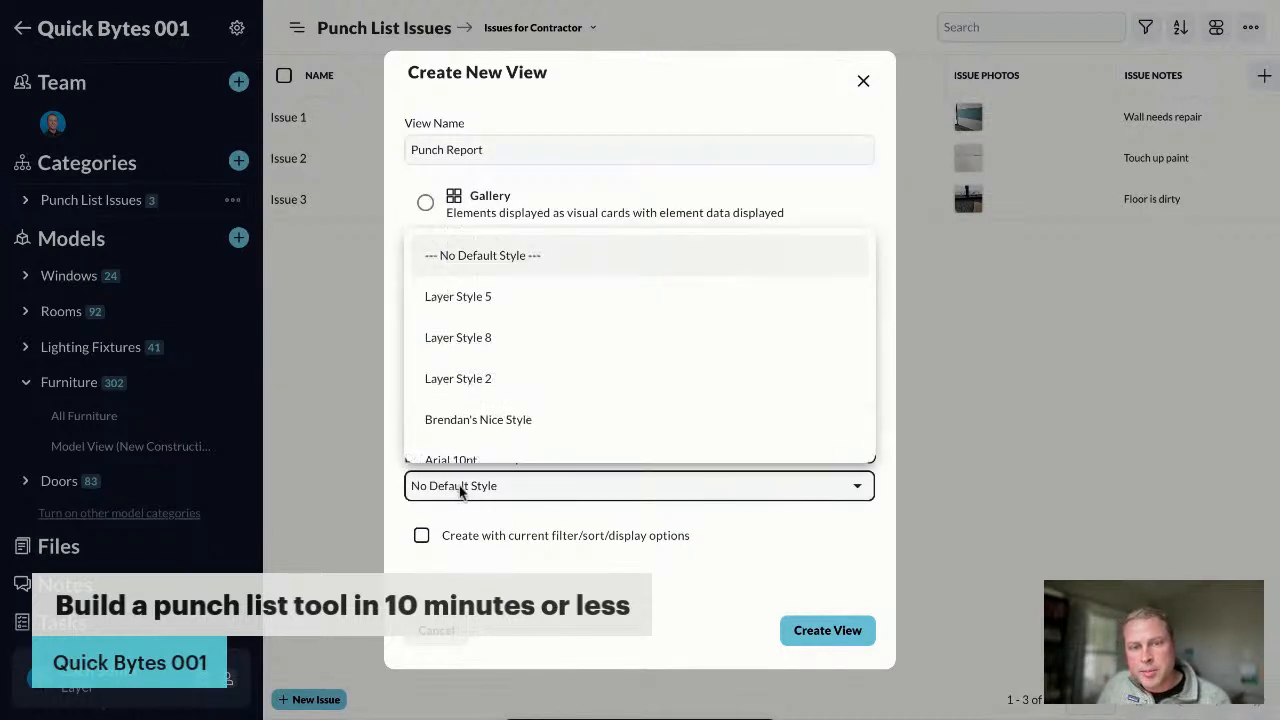
scroll(460, 405, "down", 5)
left_click(449, 434)
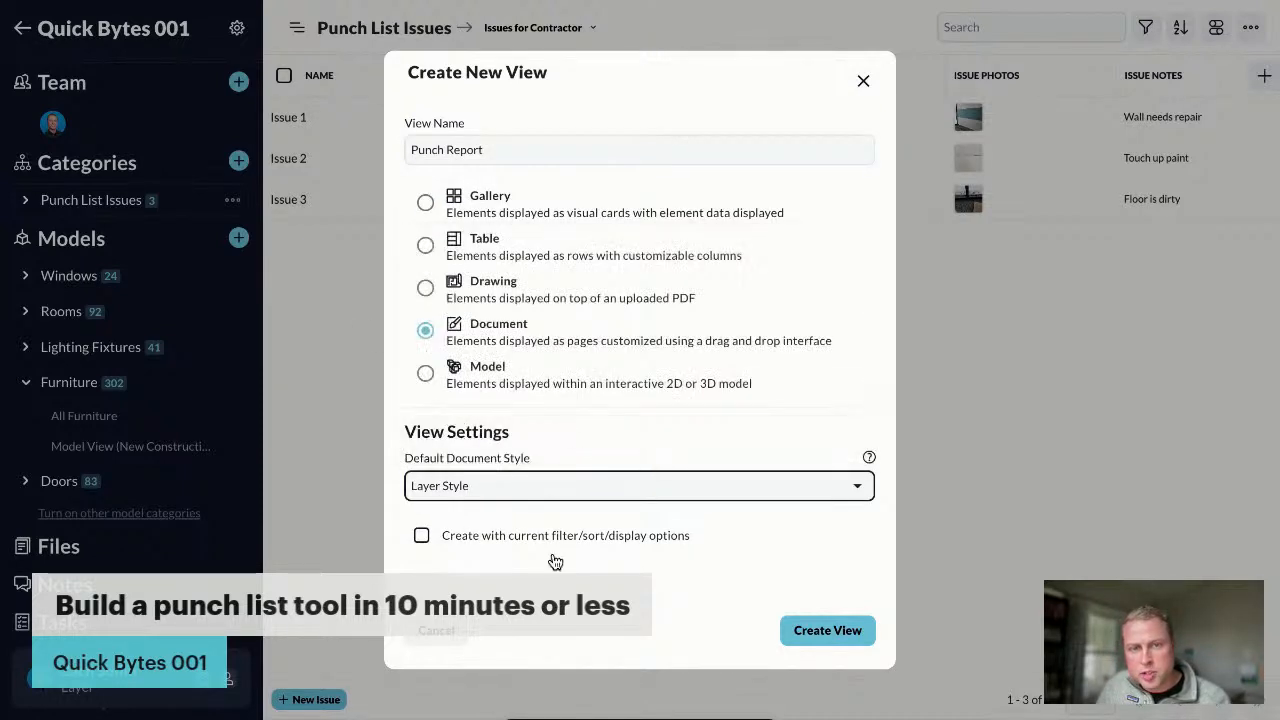
left_click(830, 630)
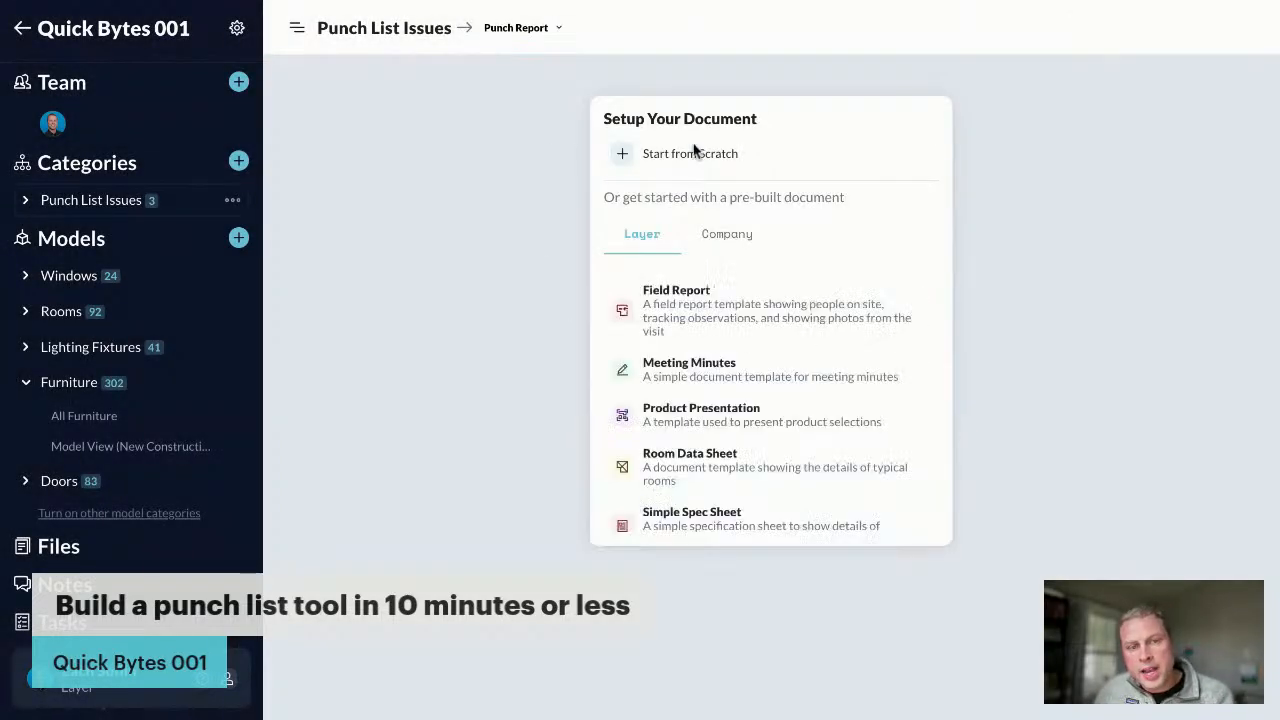
Create the Punch Report document from the company's 2023 My Punch List Template, leaving out the Trade Assigned To block
left_click(722, 235)
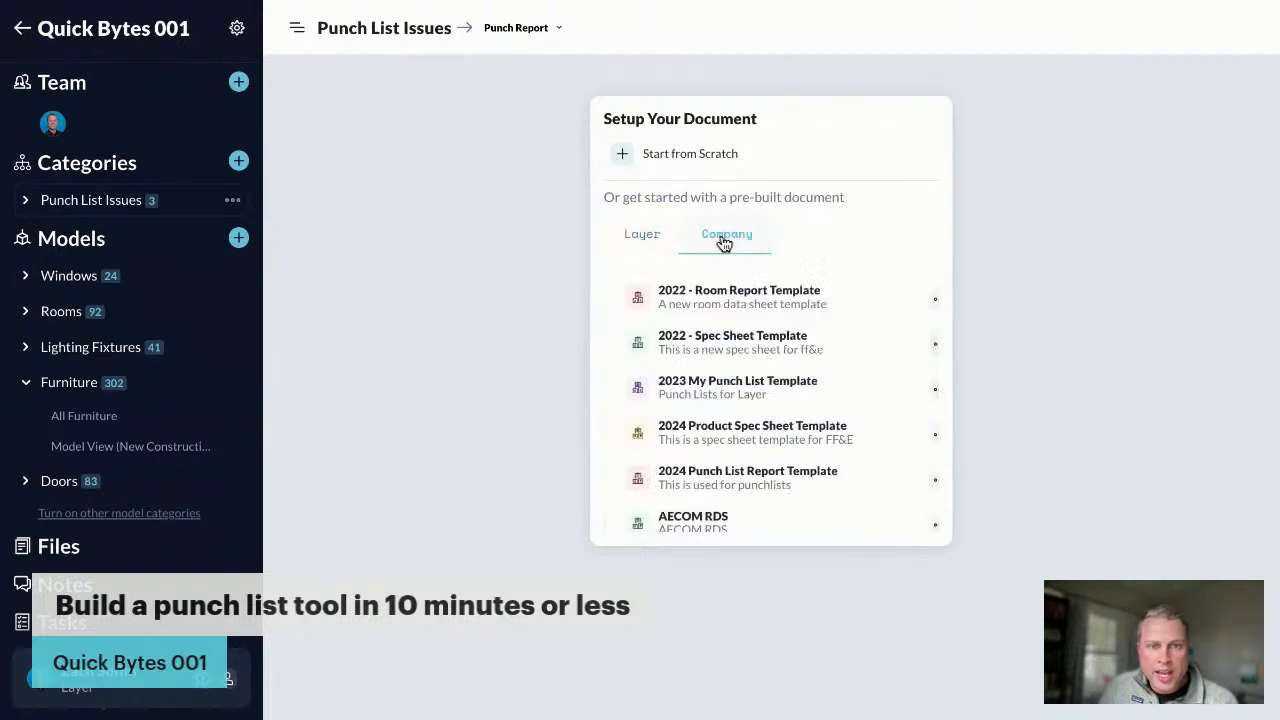
left_click(728, 392)
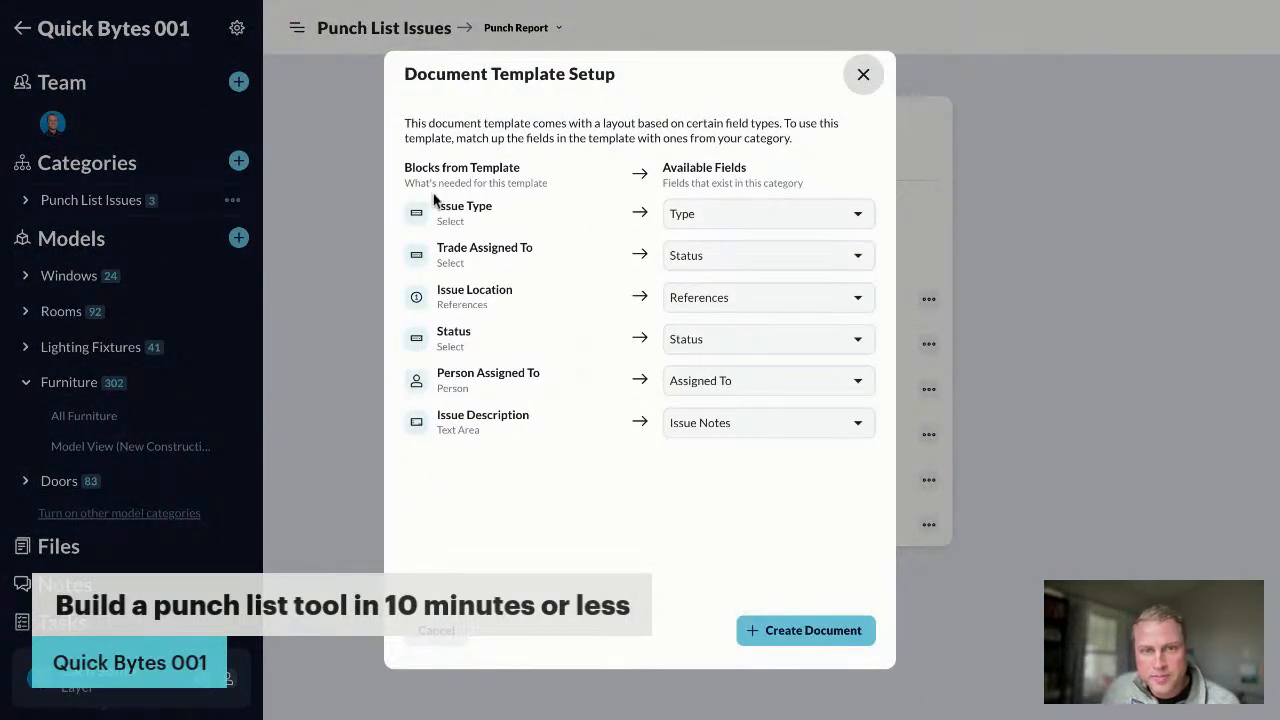
left_click(692, 257)
left_click(737, 313)
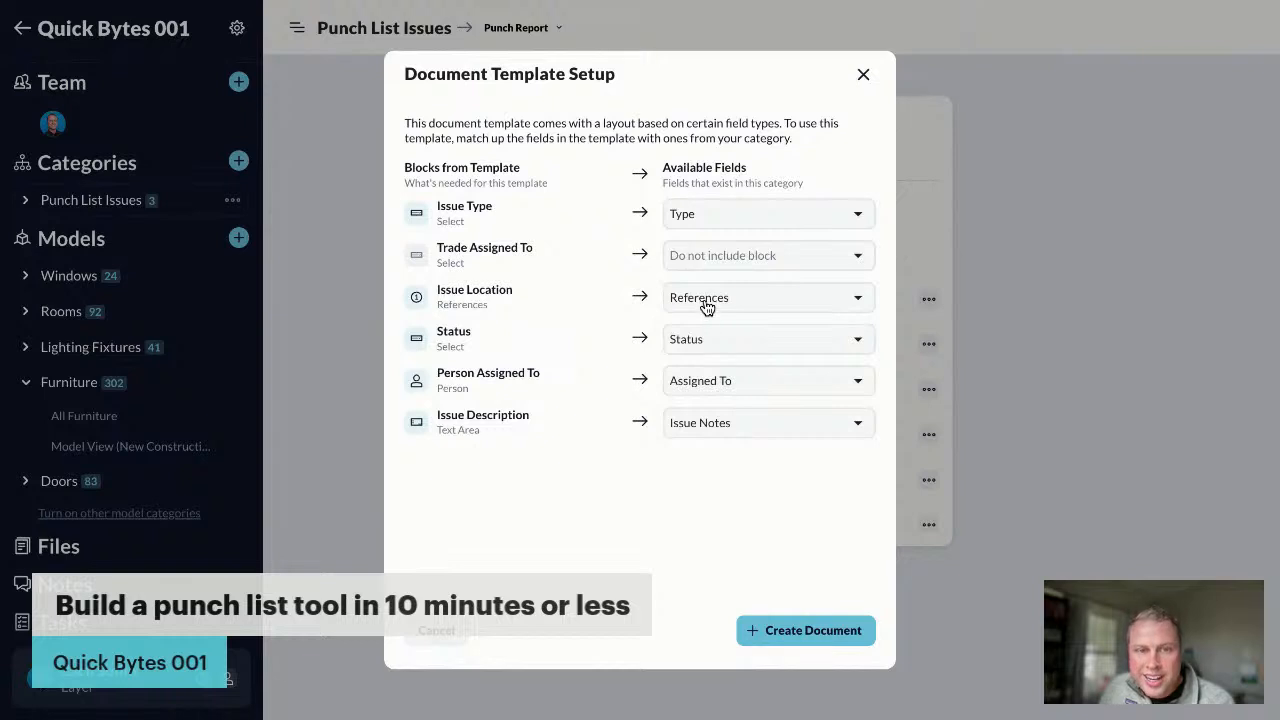
left_click(776, 634)
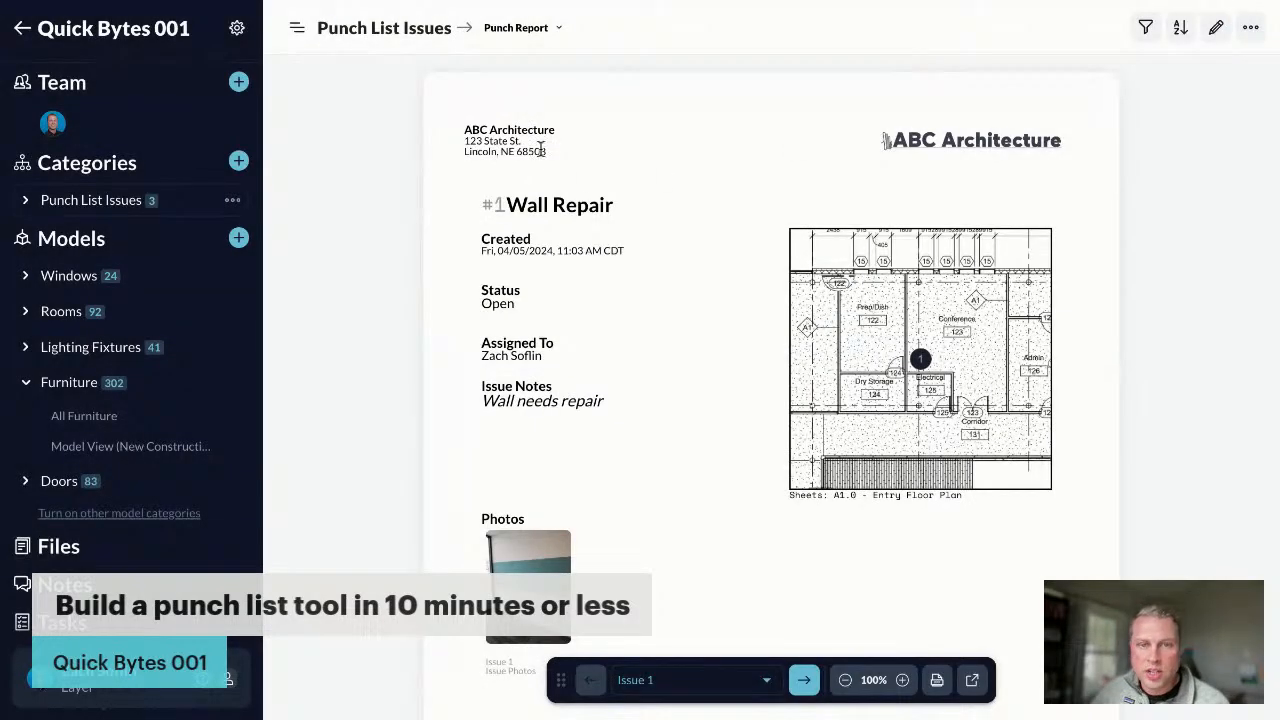
Review the Punch Report pages for Issues 1, 2 and 3 at 70% zoom, checking fields, photos and plan locations
scroll(520, 271, "down", 3)
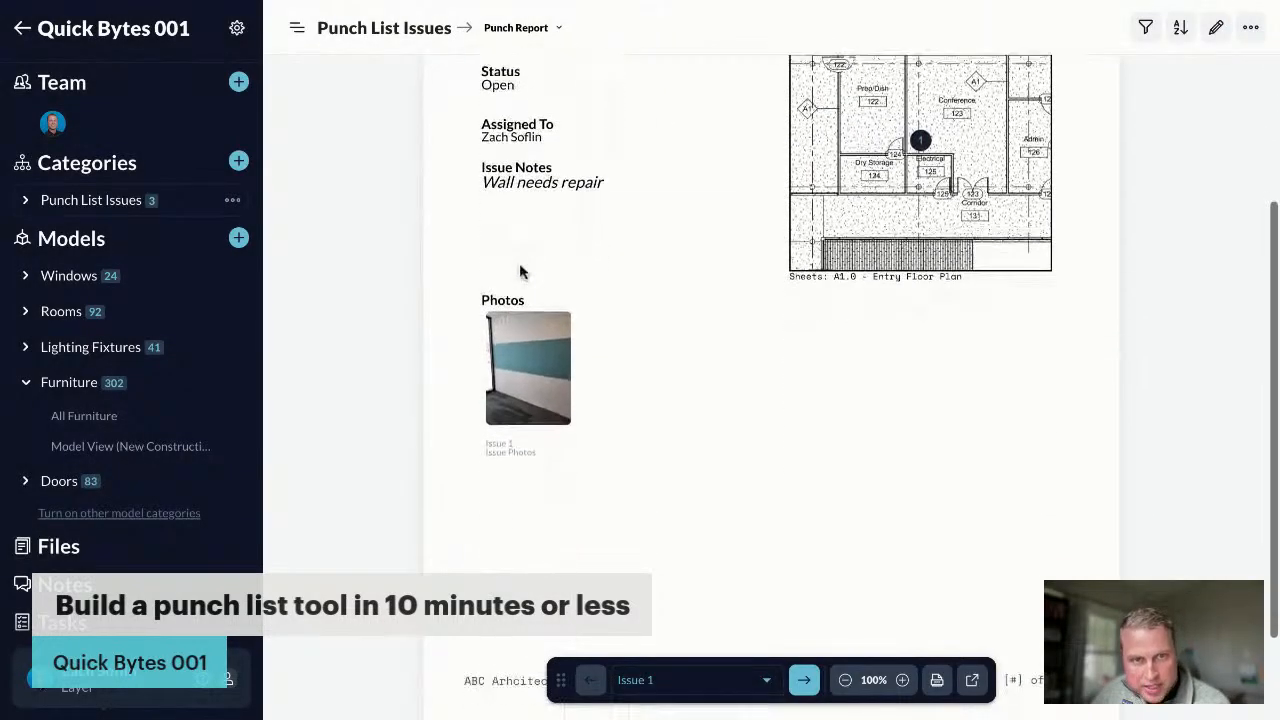
left_click(845, 680)
left_click(845, 680)
left_click(845, 680)
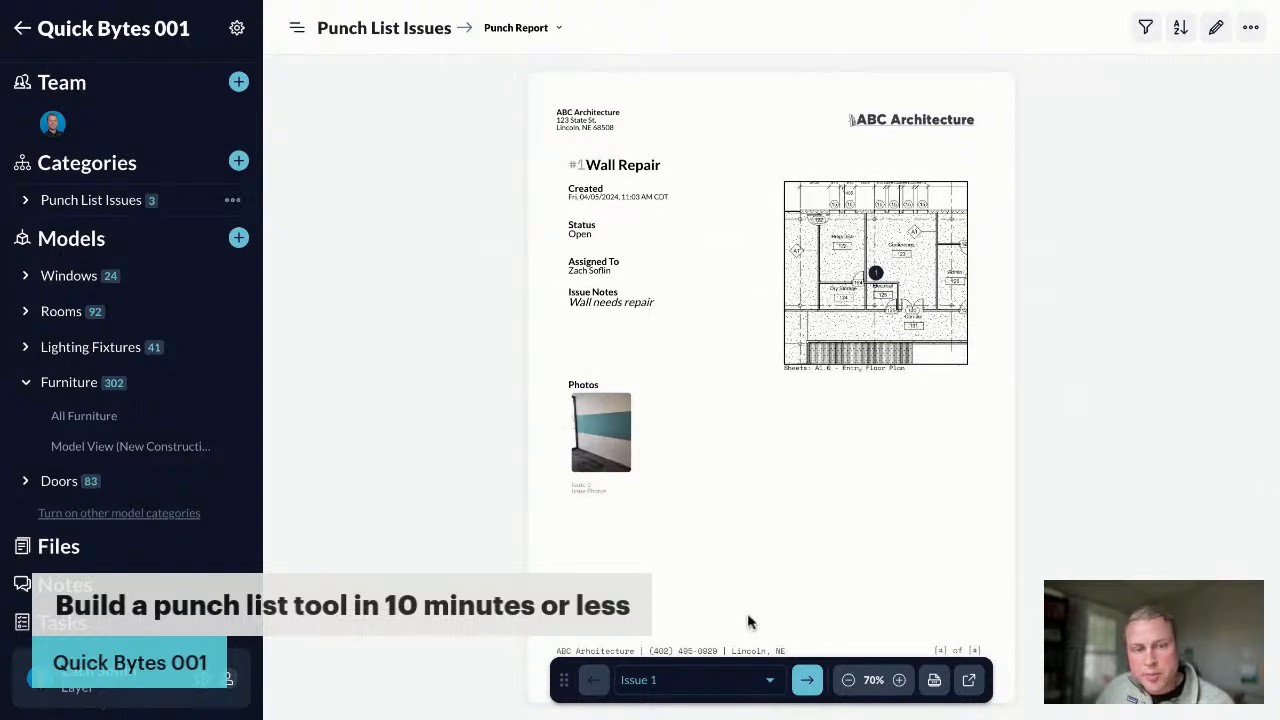
left_click(806, 680)
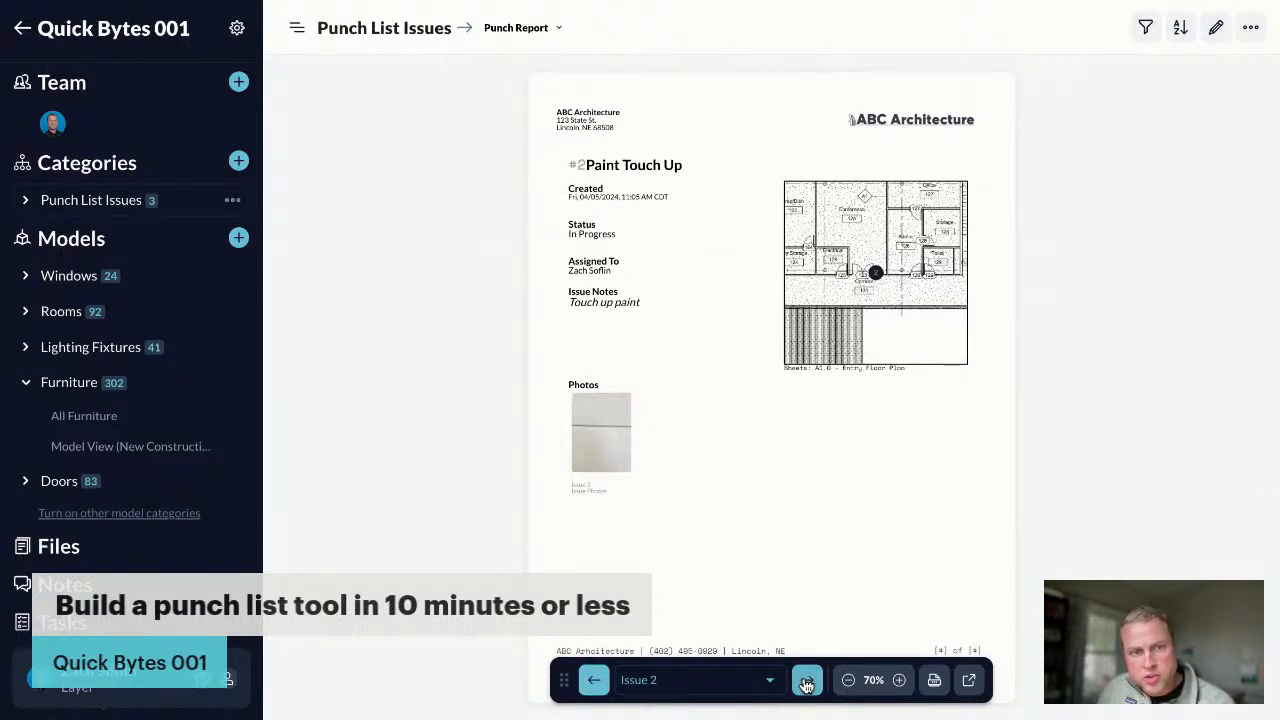
left_click(806, 681)
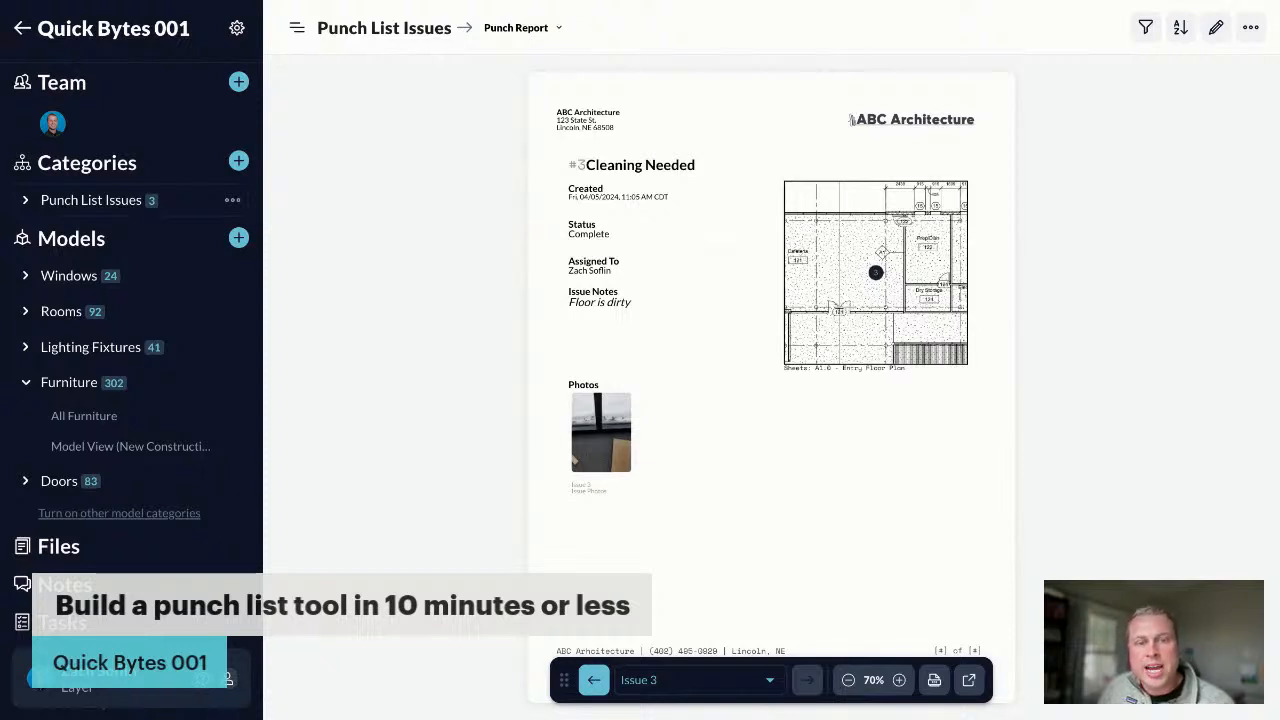
View the PDF export options for the Punch Report and return to the Issue 1 page
left_click(934, 680)
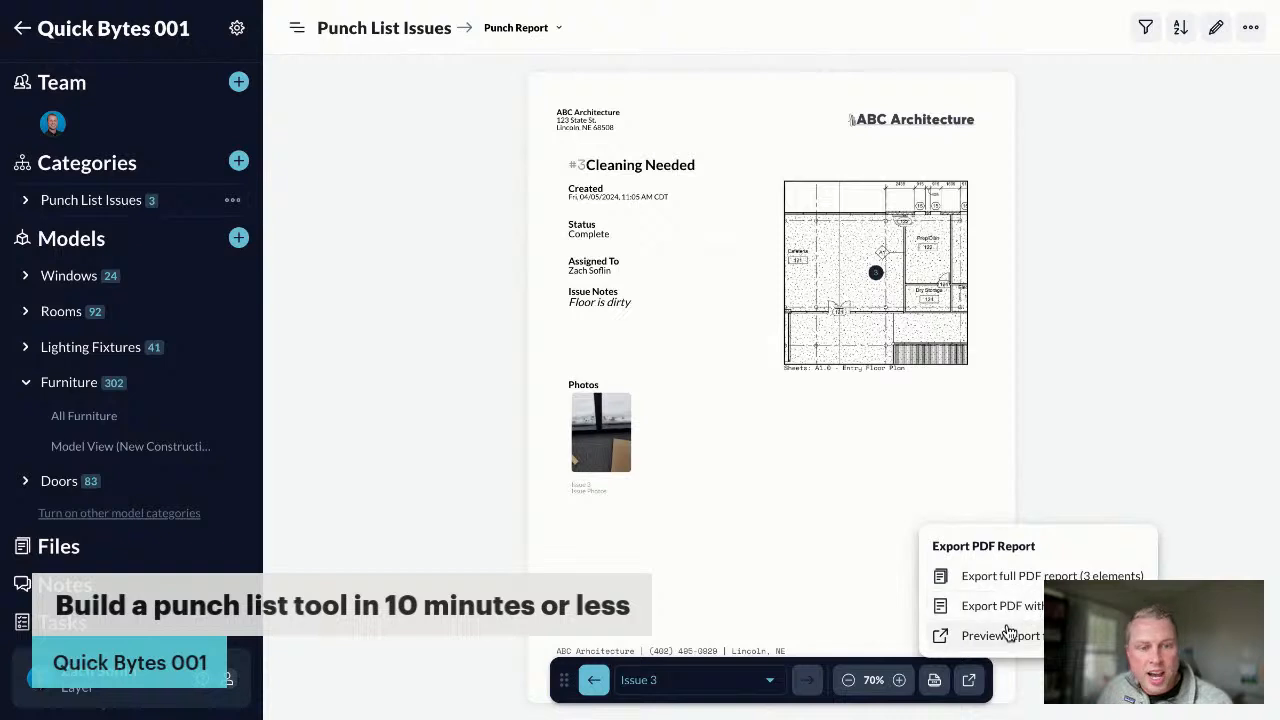
left_click(593, 684)
left_click(593, 684)
left_click(593, 684)
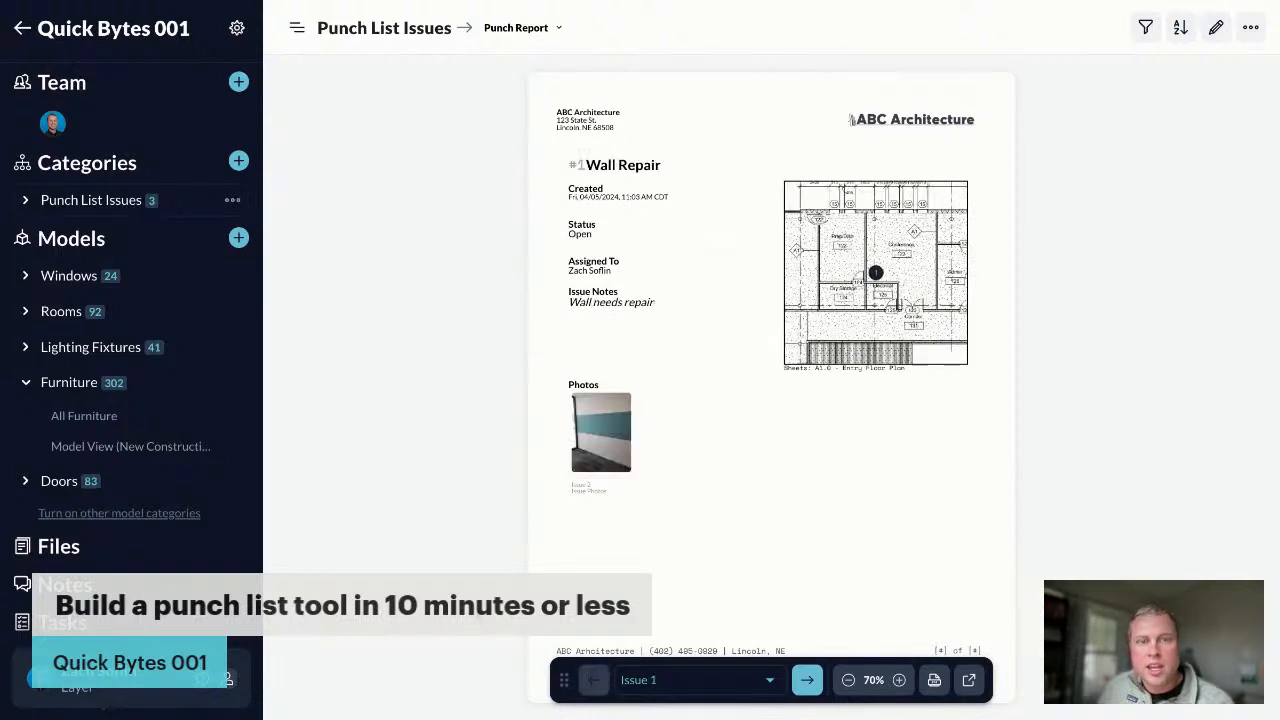
Open the Punch Report for editing at 85% zoom and set the Photos block's image size to 150
left_click(899, 681)
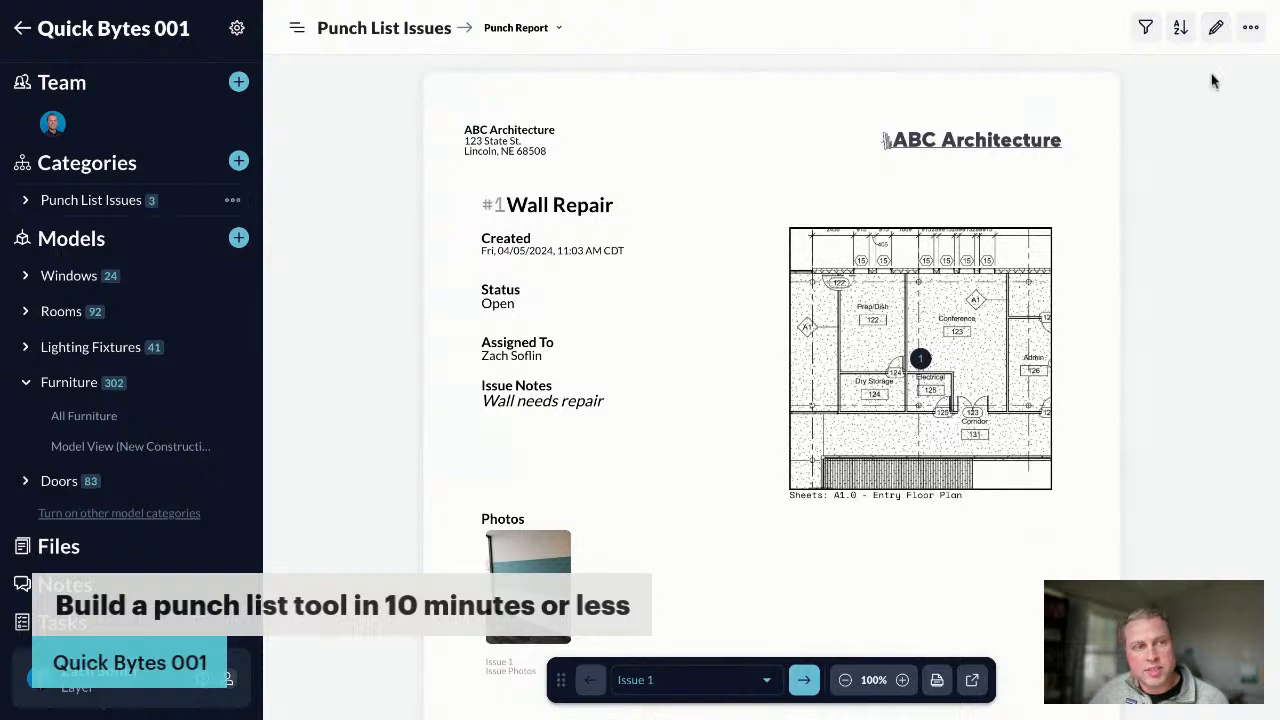
left_click(1217, 31)
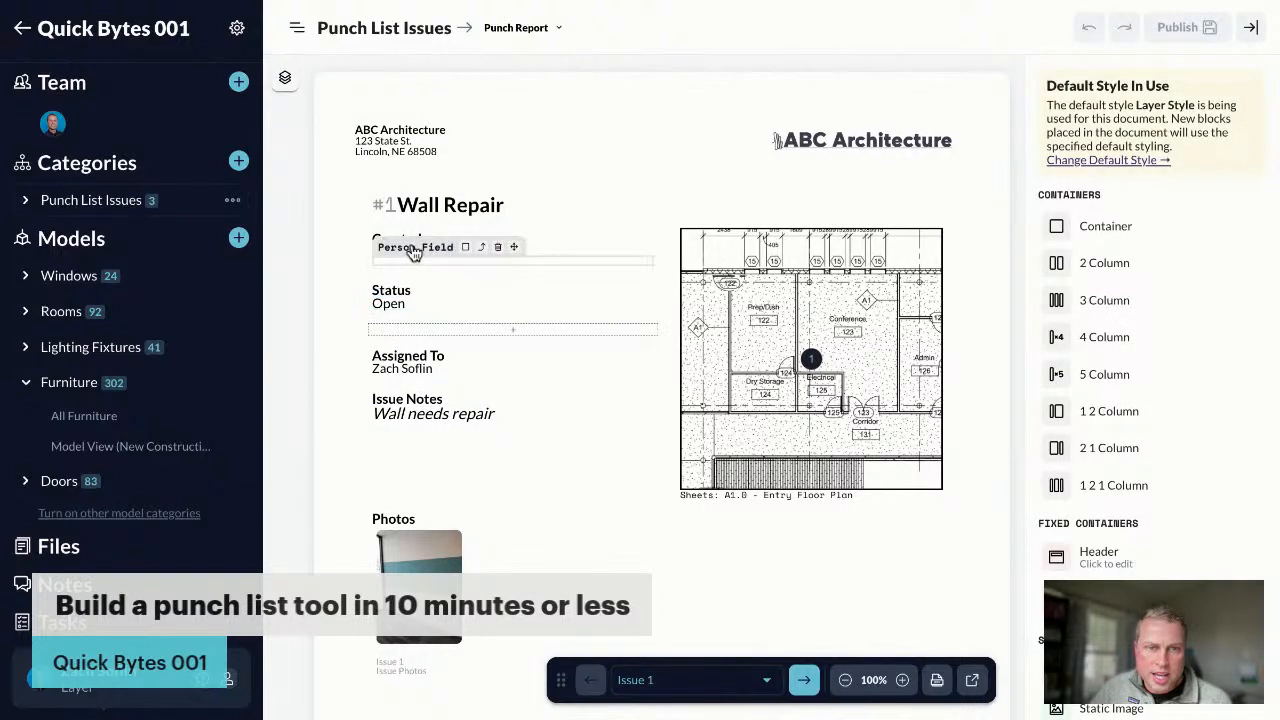
scroll(1120, 376, "down", 4)
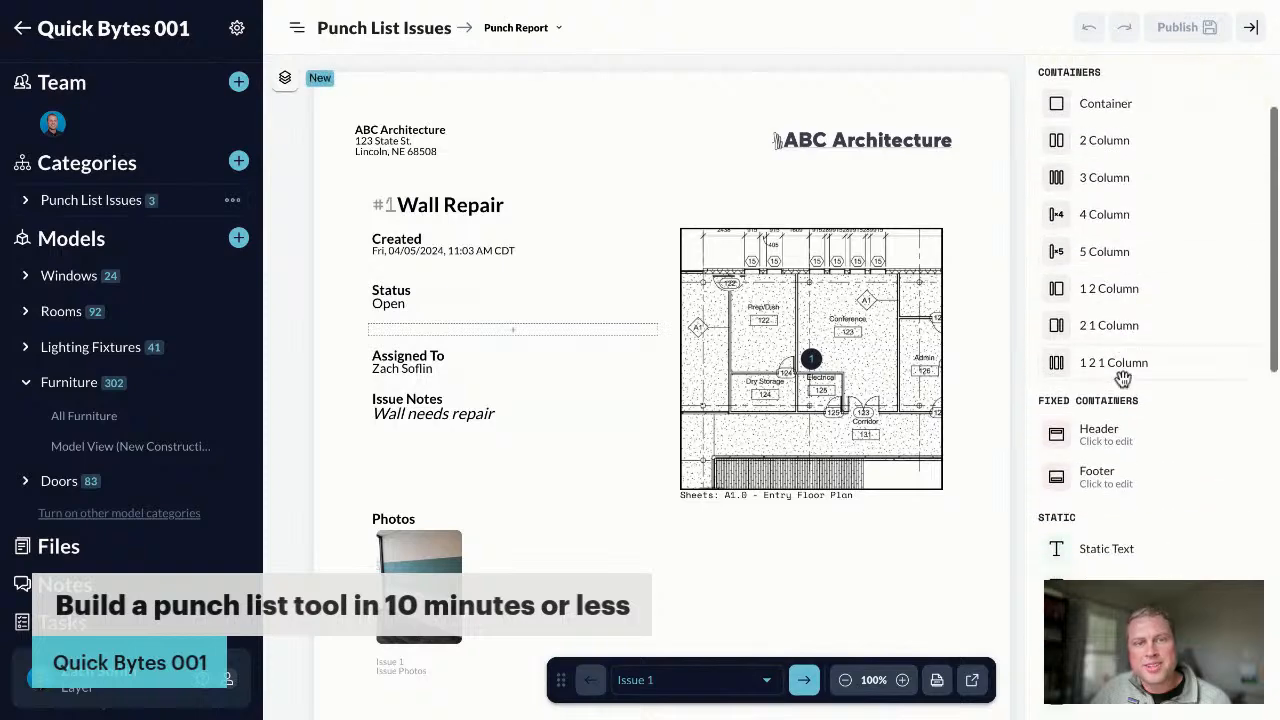
scroll(1100, 378, "down", 3)
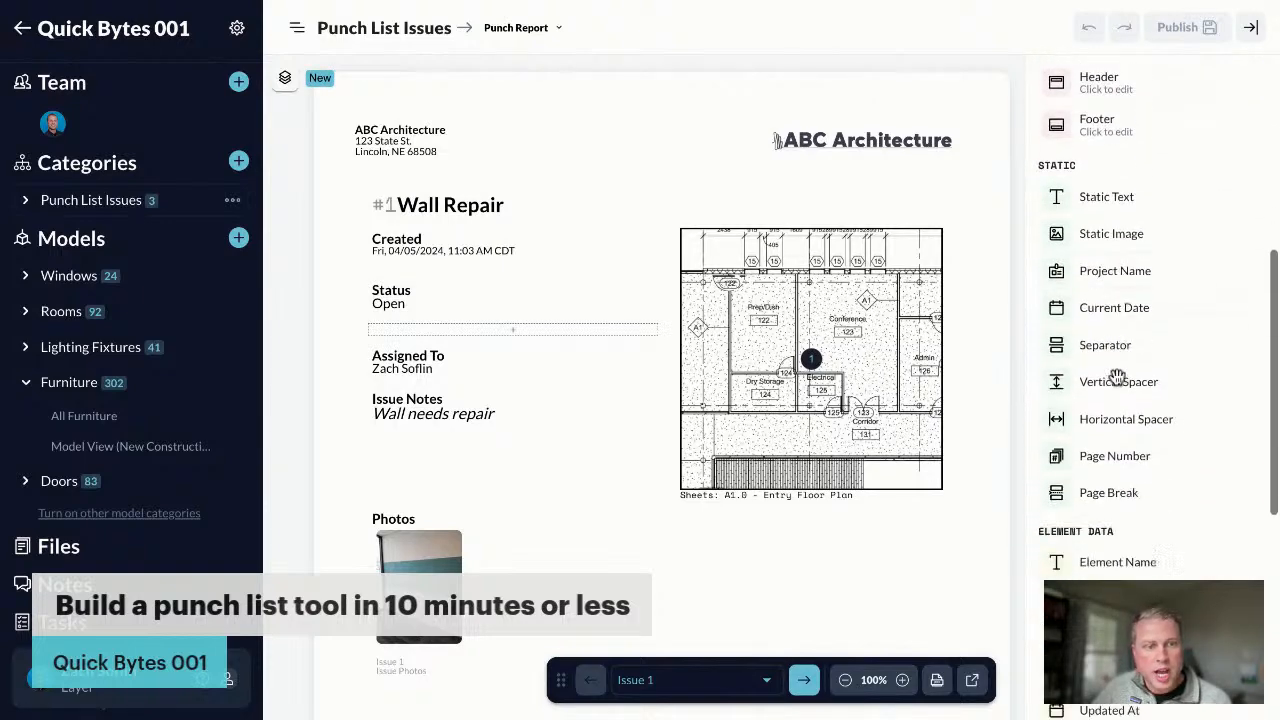
left_click(845, 680)
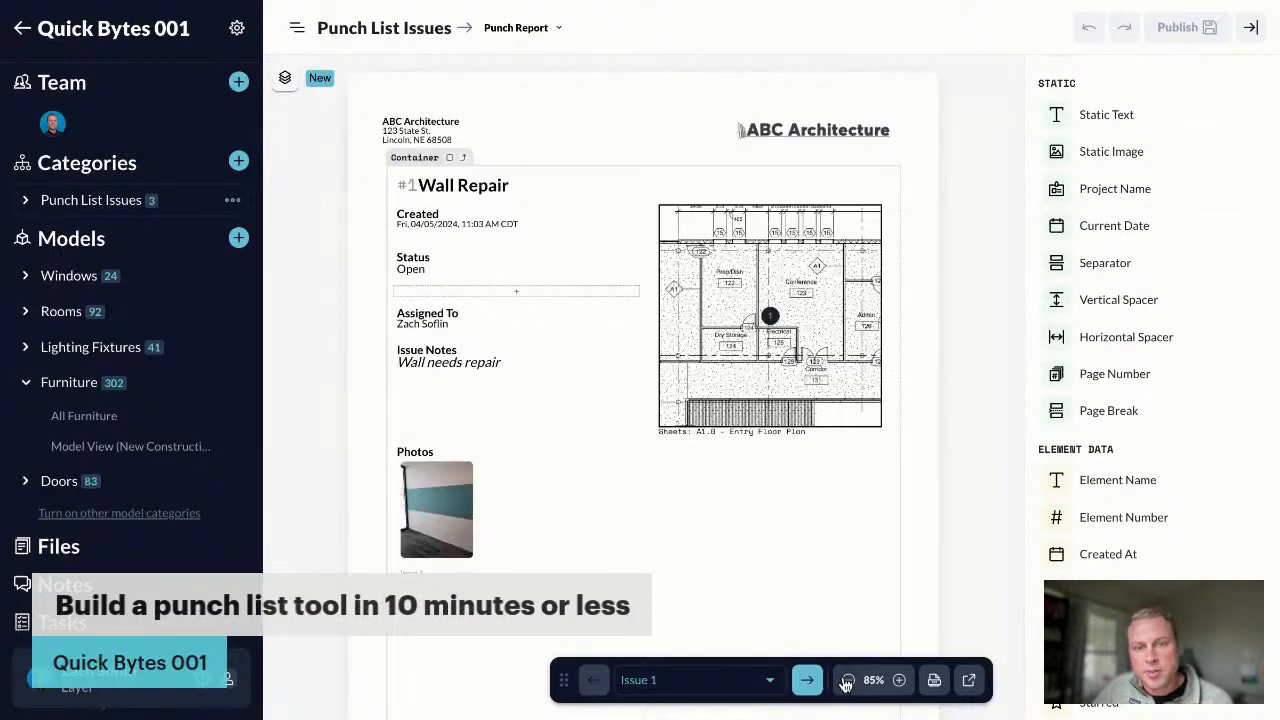
left_click(529, 492)
left_click_drag(1093, 327, 1010, 328)
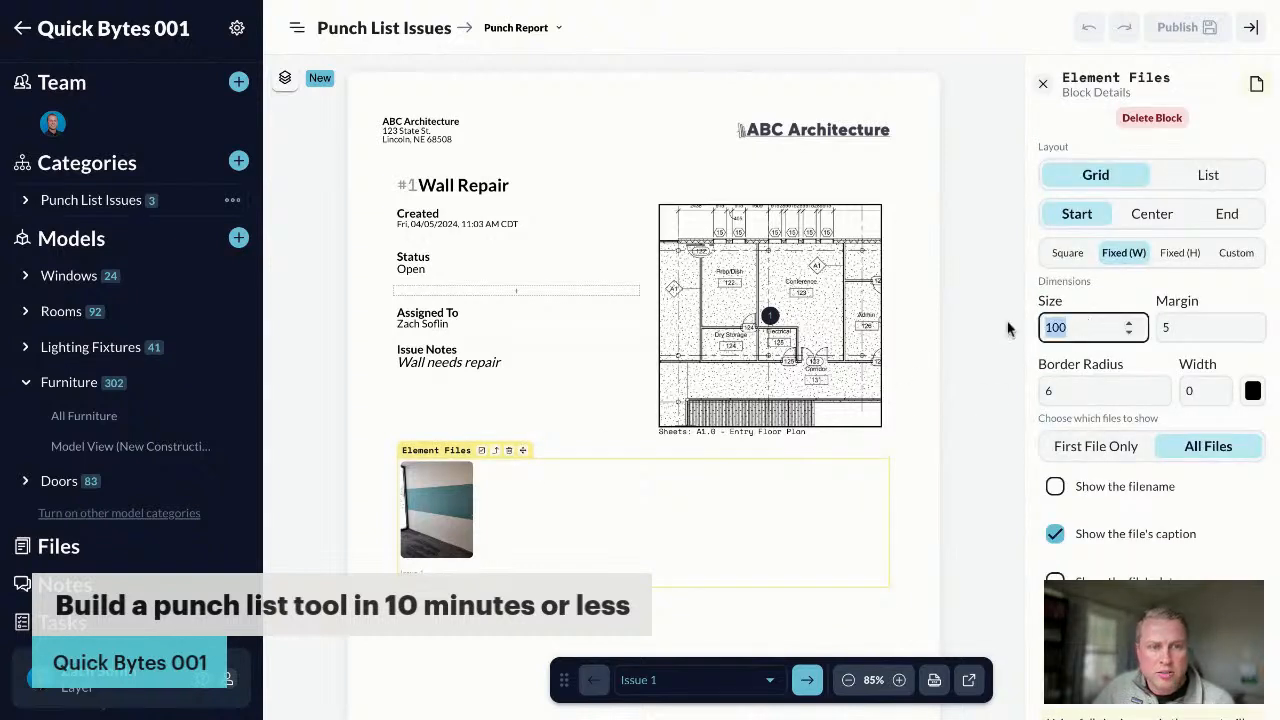
type("150")
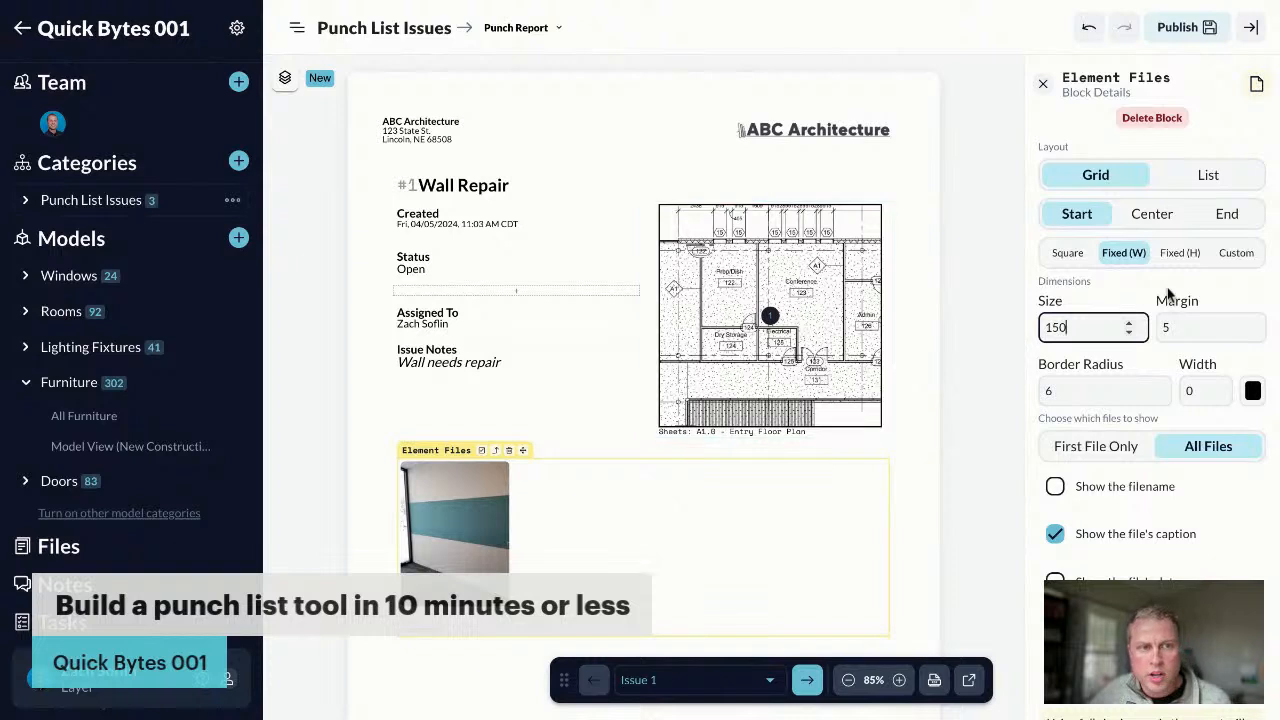
Set the Issue Notes block's field value font size to 18 and close its block details
left_click(762, 252)
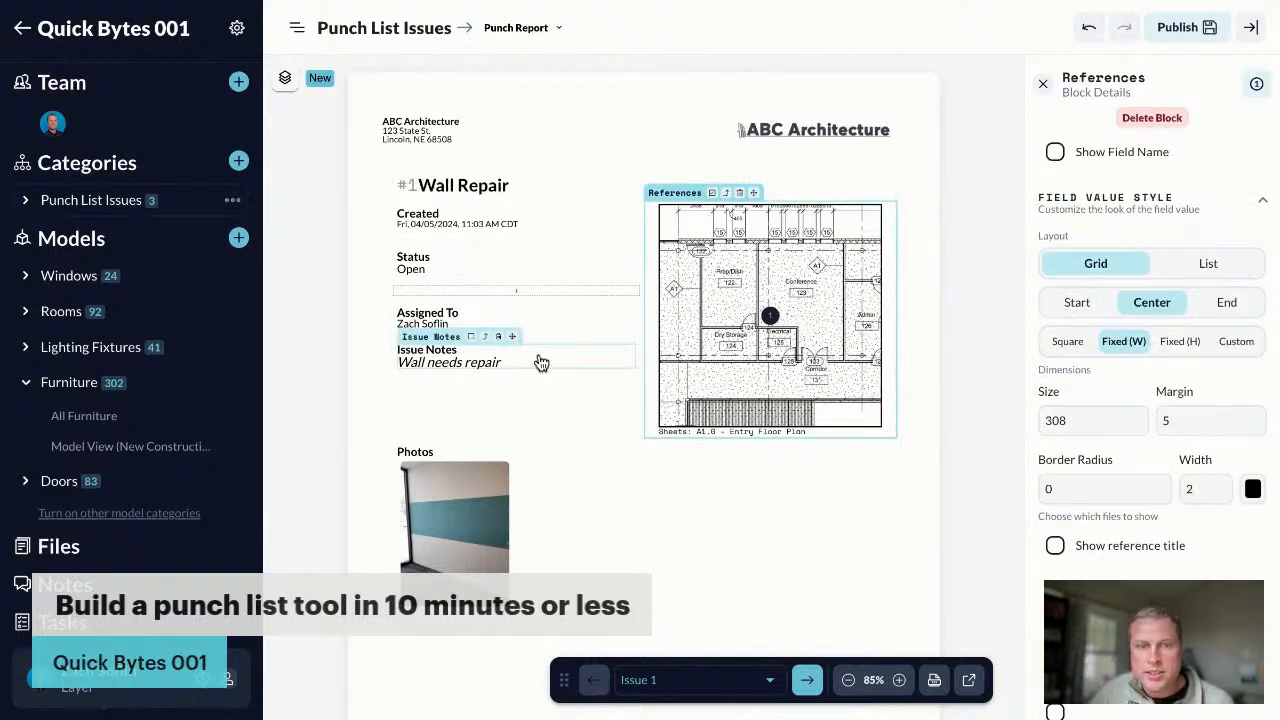
left_click(490, 366)
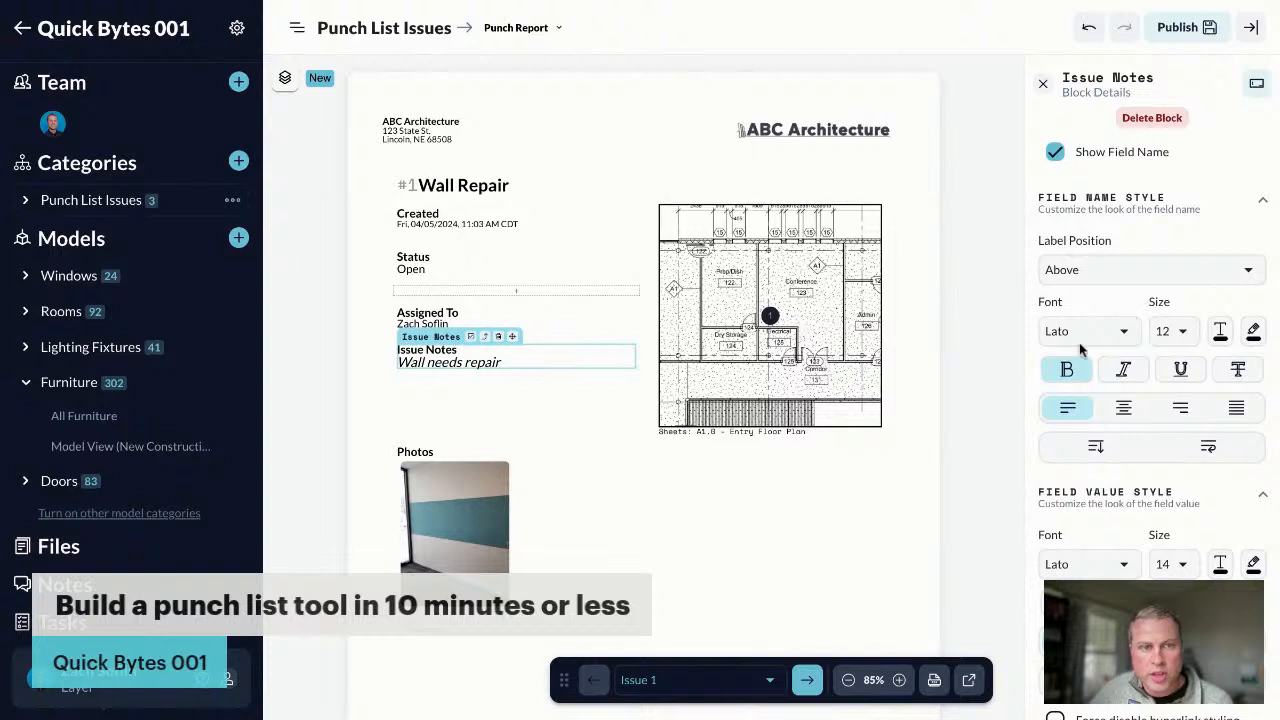
scroll(1080, 465, "down", 1)
left_click(1176, 550)
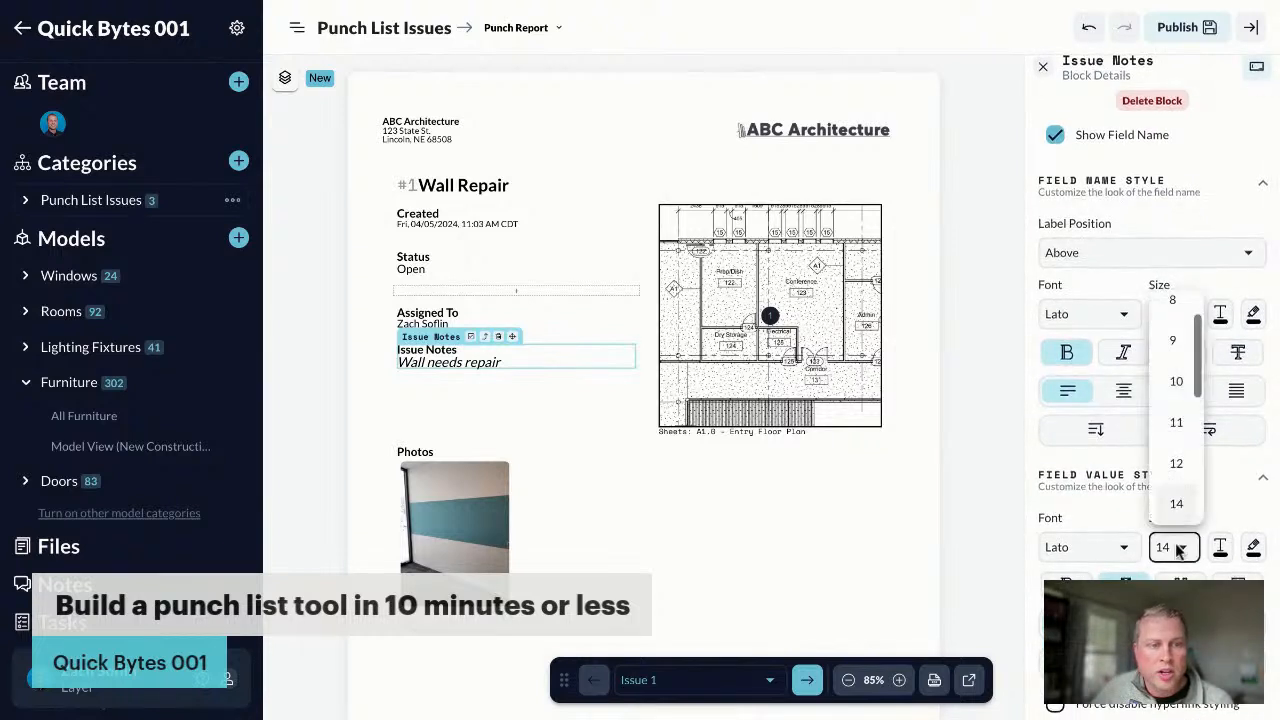
scroll(1172, 410, "down", 2)
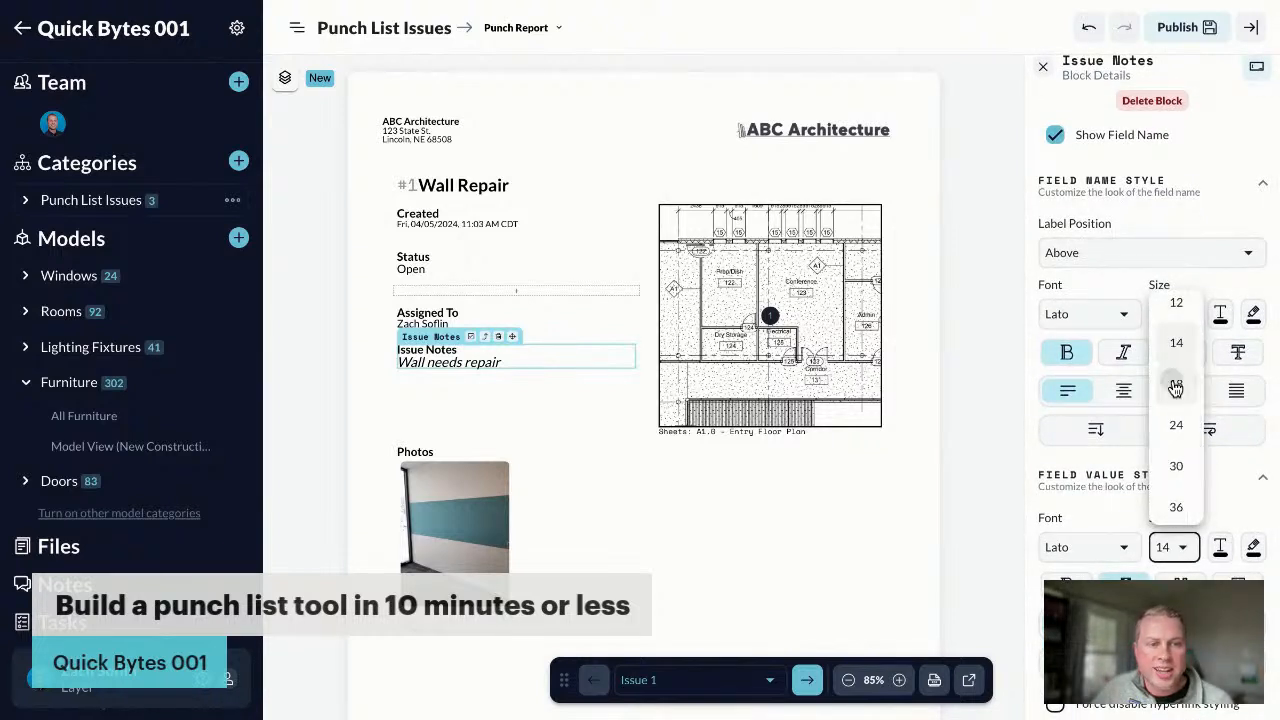
left_click(1180, 382)
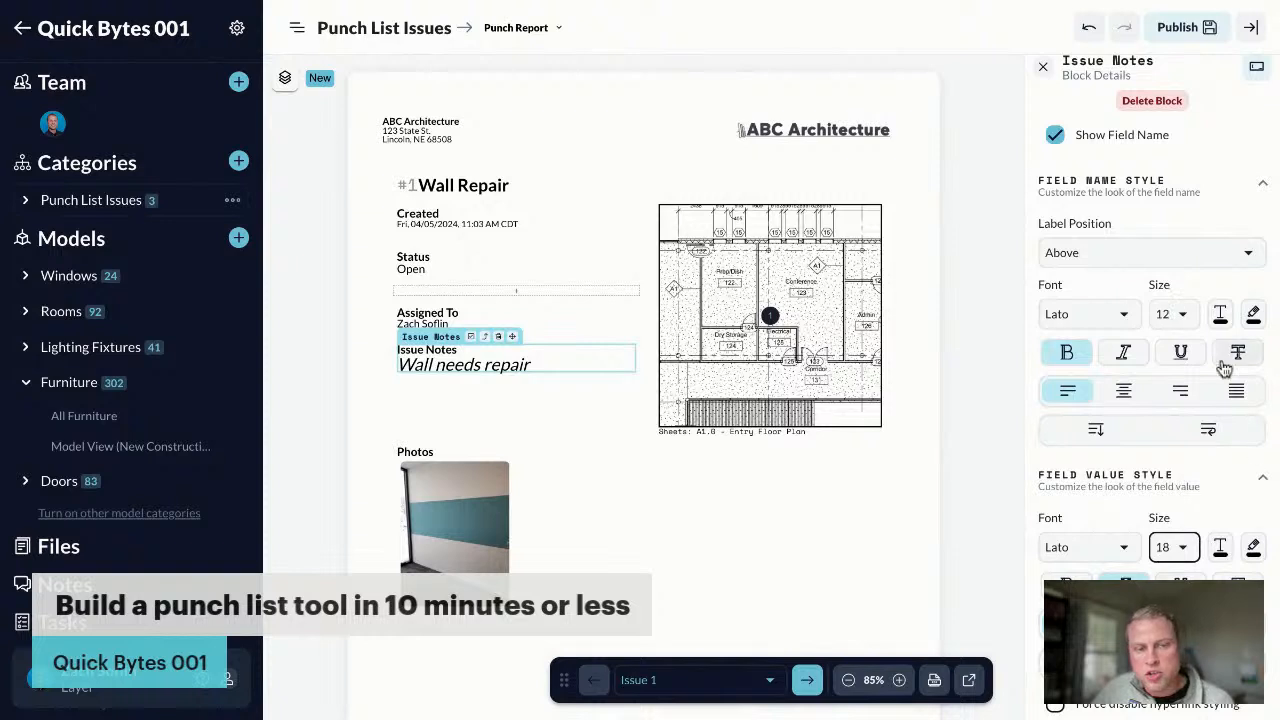
left_click(1042, 70)
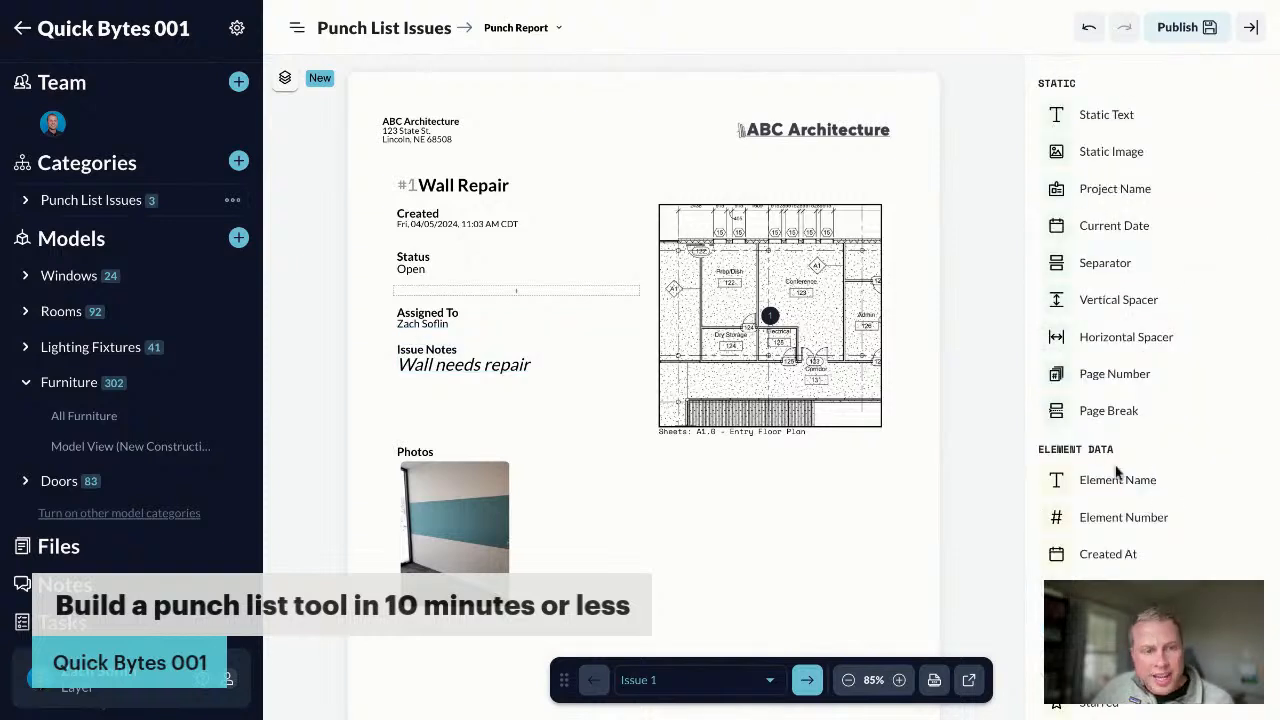
Add the Revit Room field as a block directly below Issue Notes in the report
scroll(1128, 535, "down", 5)
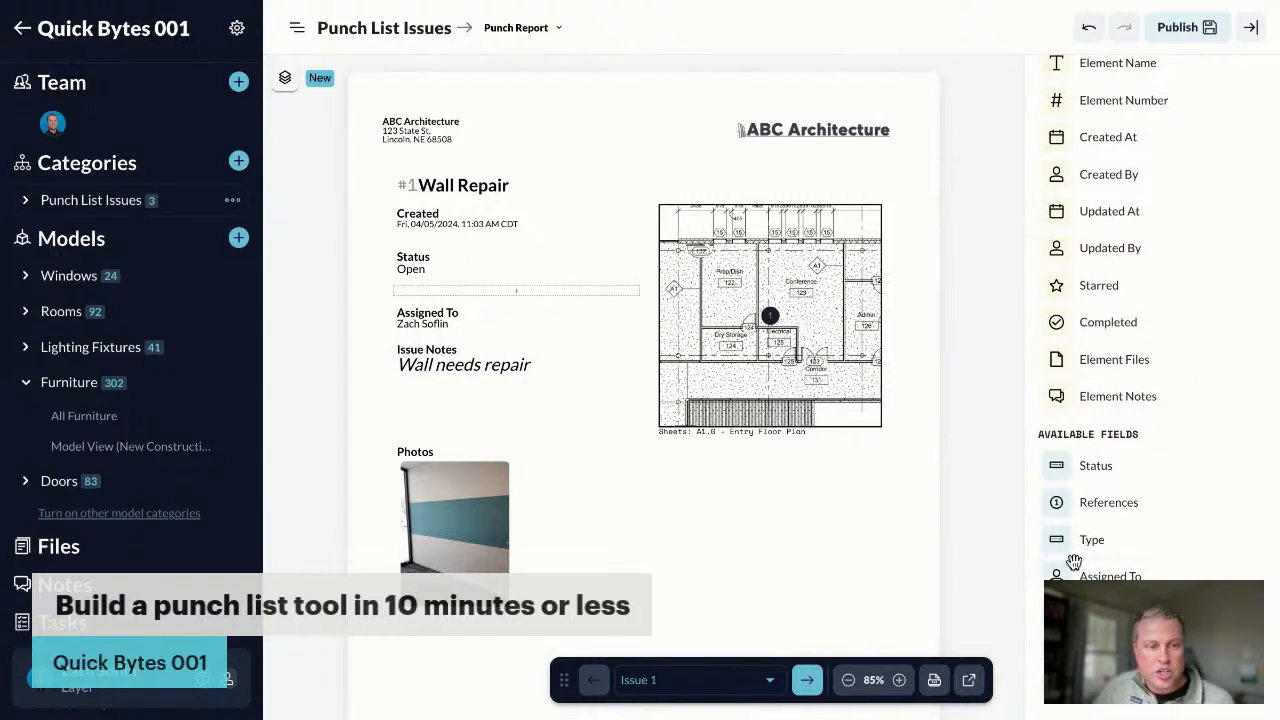
left_click_drag(1110, 613, 520, 380)
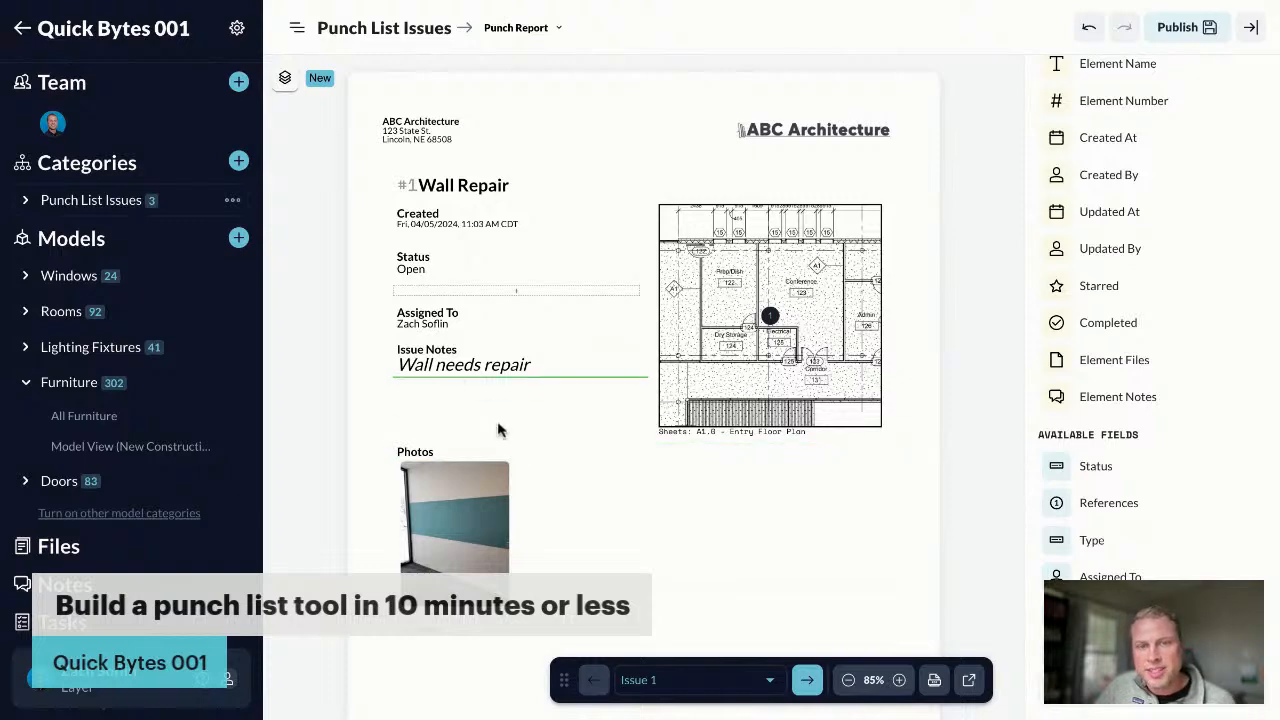
left_click_drag(500, 430, 503, 433)
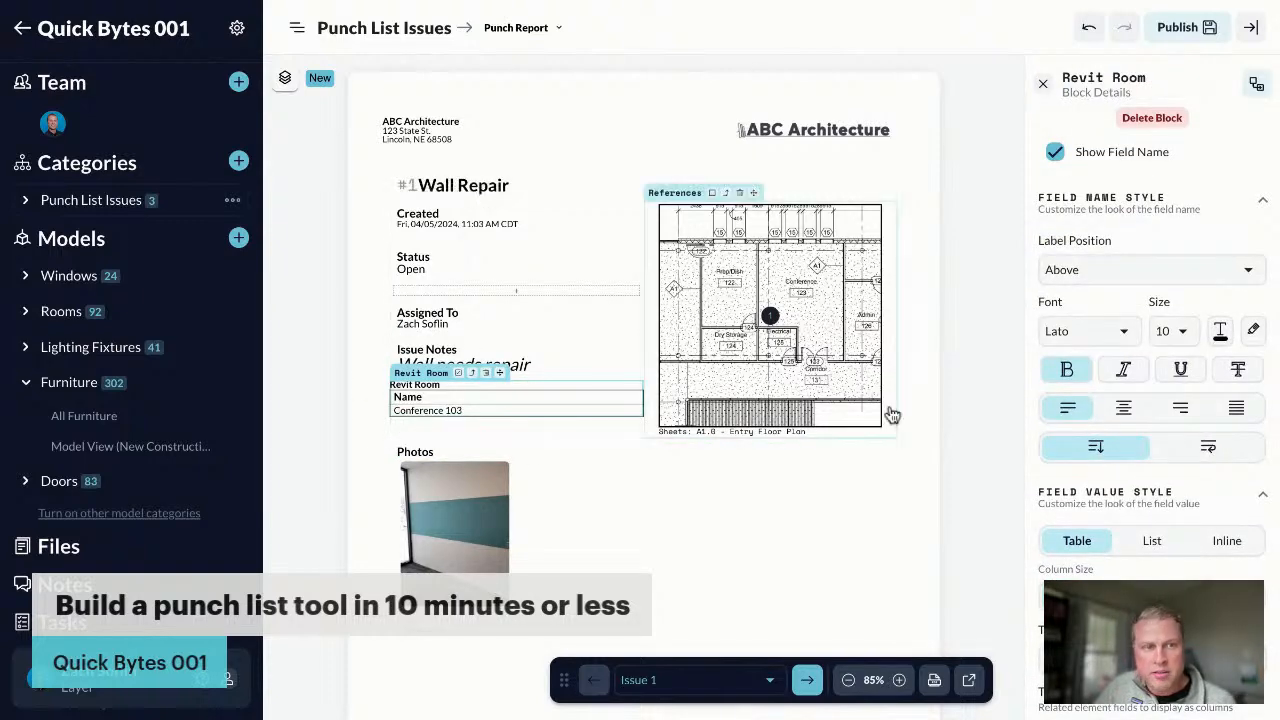
Add a Level column to the Revit Room table, then publish the report and leave editing
scroll(1166, 451, "down", 8)
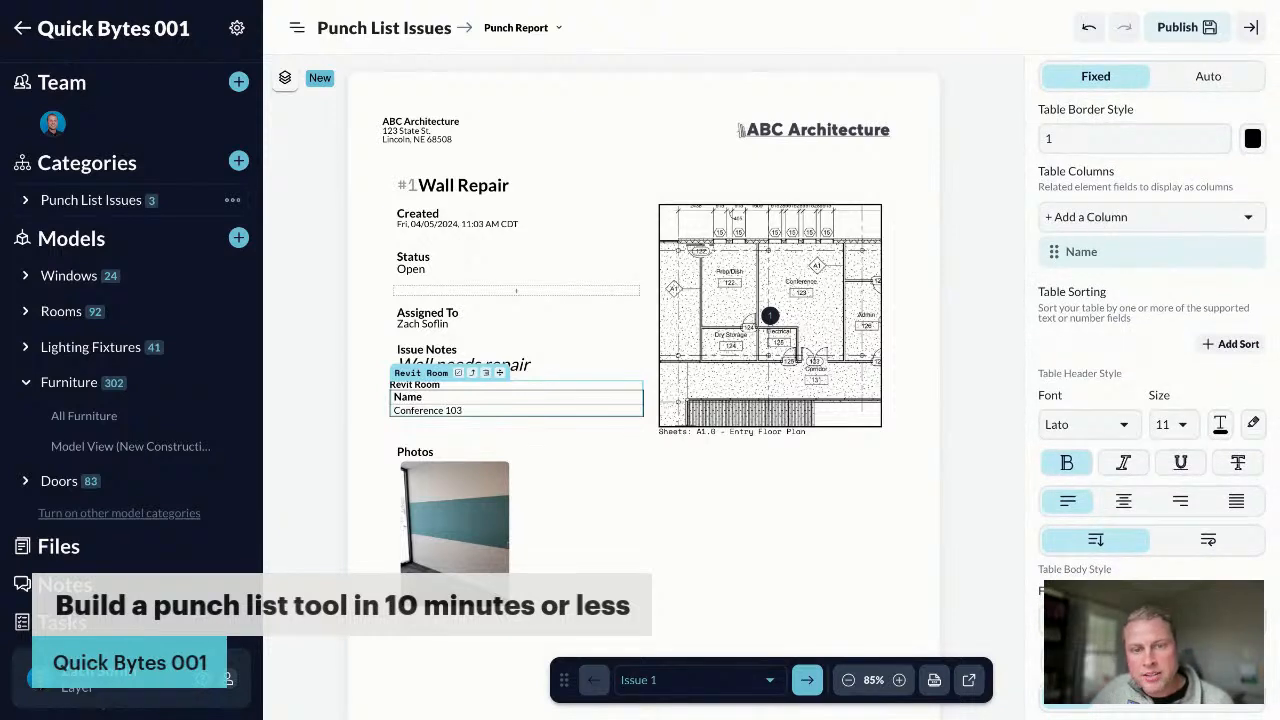
left_click(1095, 217)
scroll(1111, 343, "down", 3)
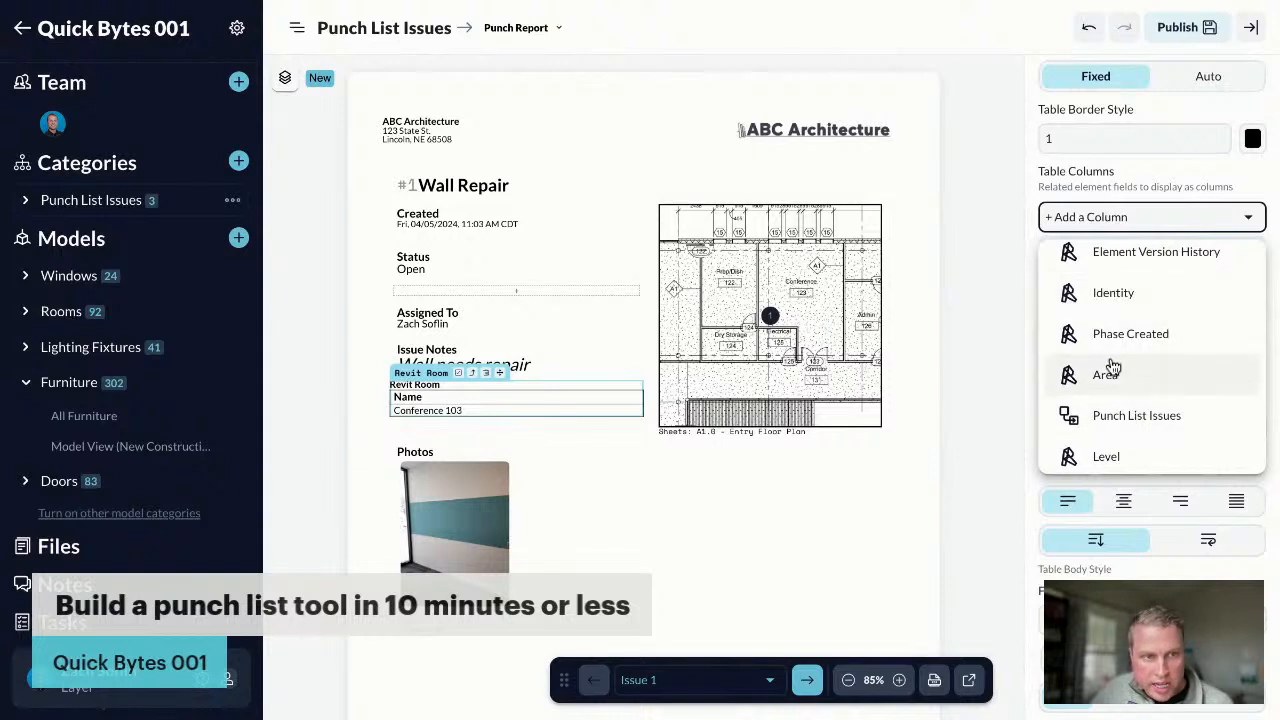
left_click(1108, 457)
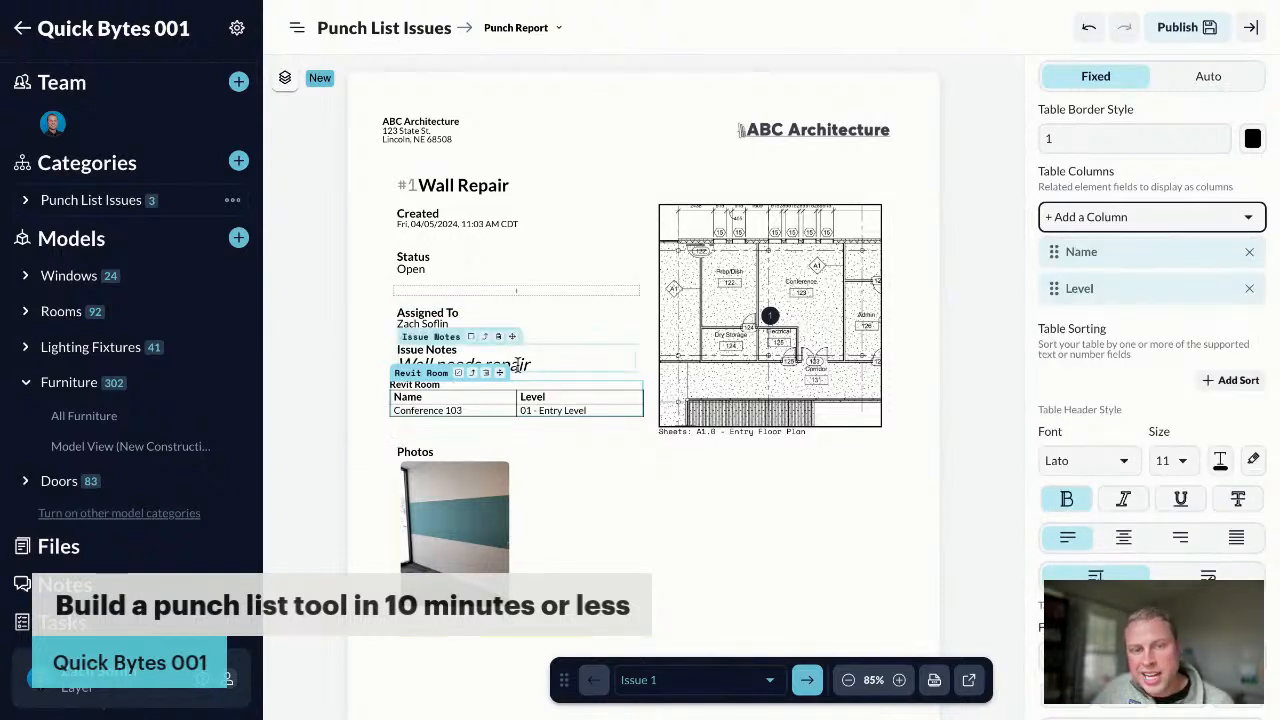
left_click(561, 360)
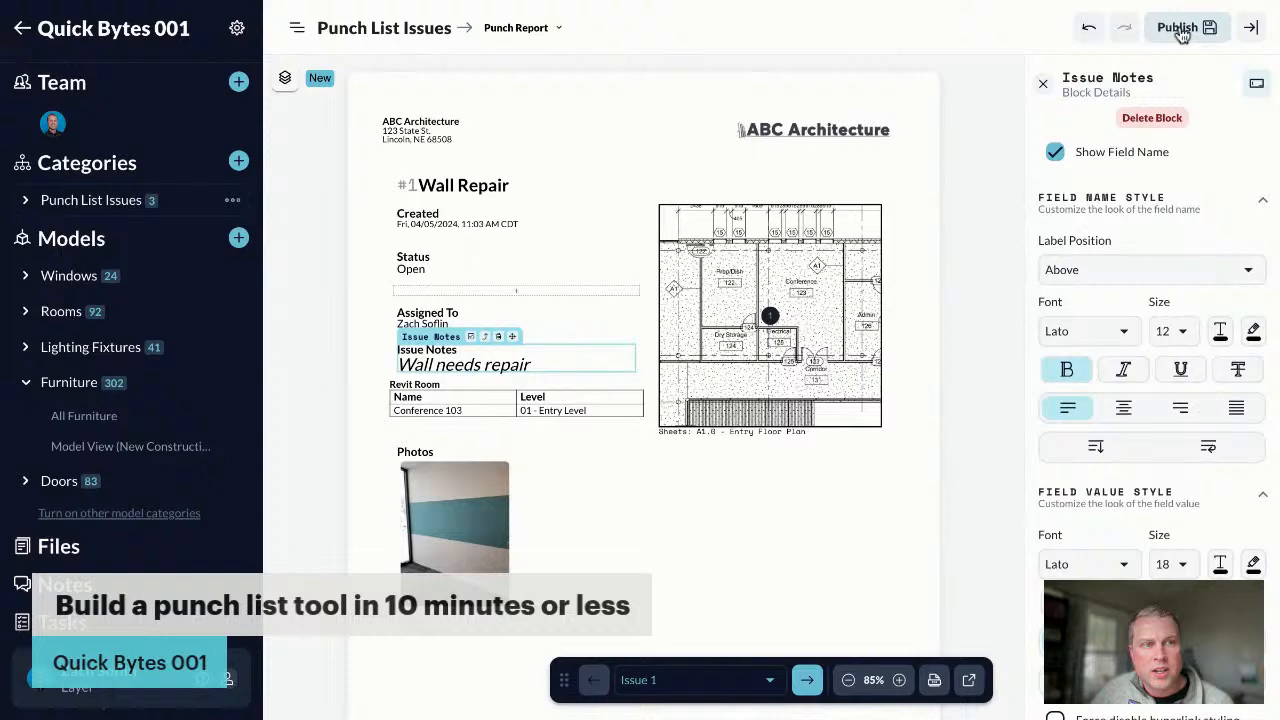
left_click(1249, 32)
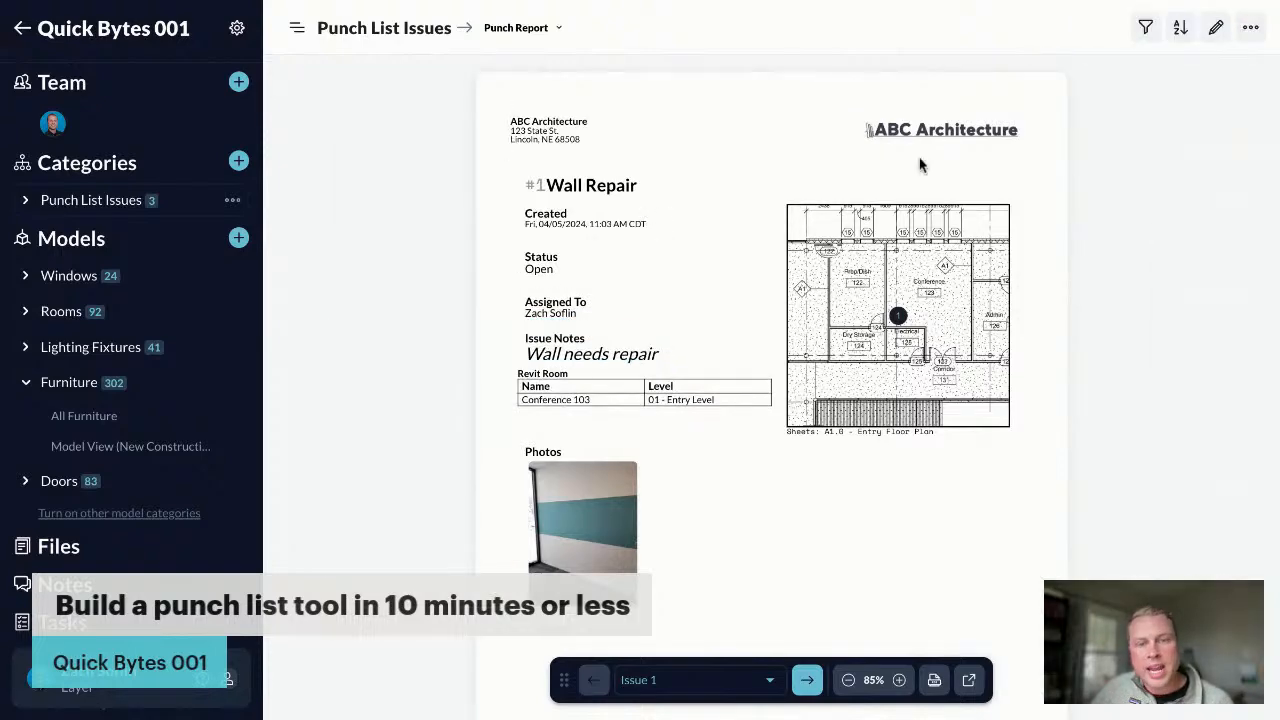
Review the updated report pages for Issues 2 and 3, checking notes, room tables and photos, and return to Issue 1
left_click(807, 681)
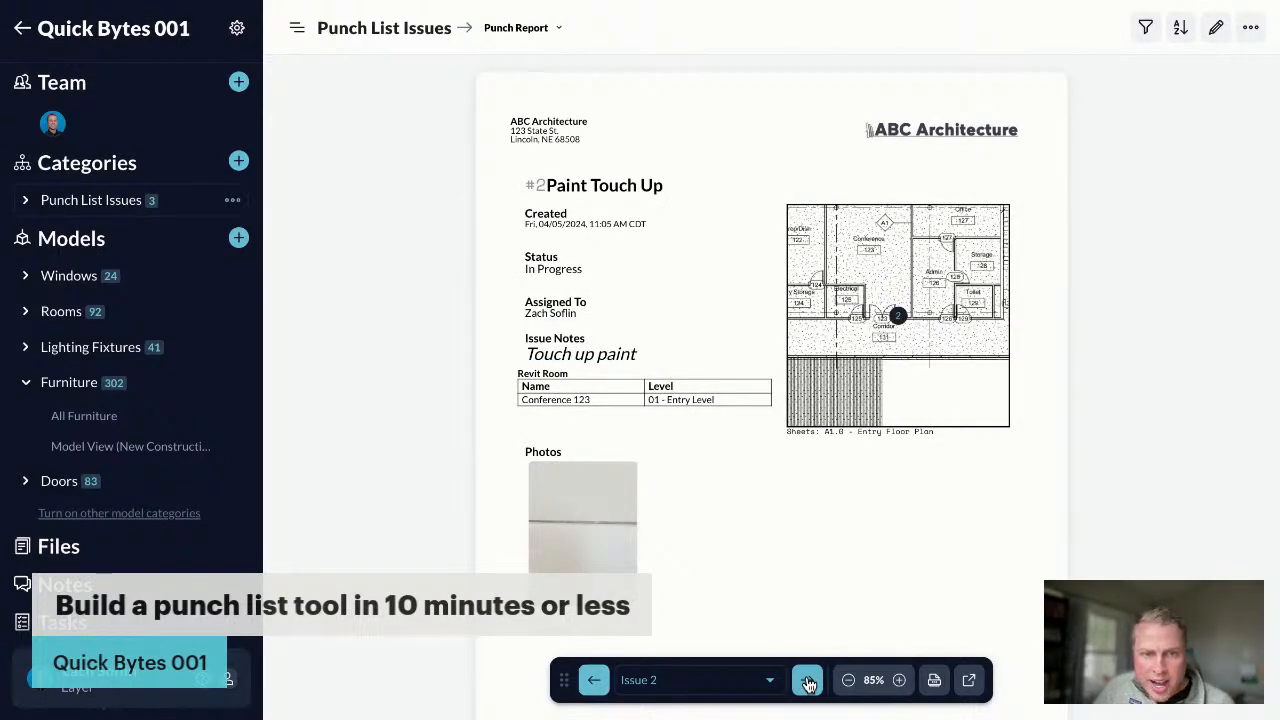
left_click(808, 681)
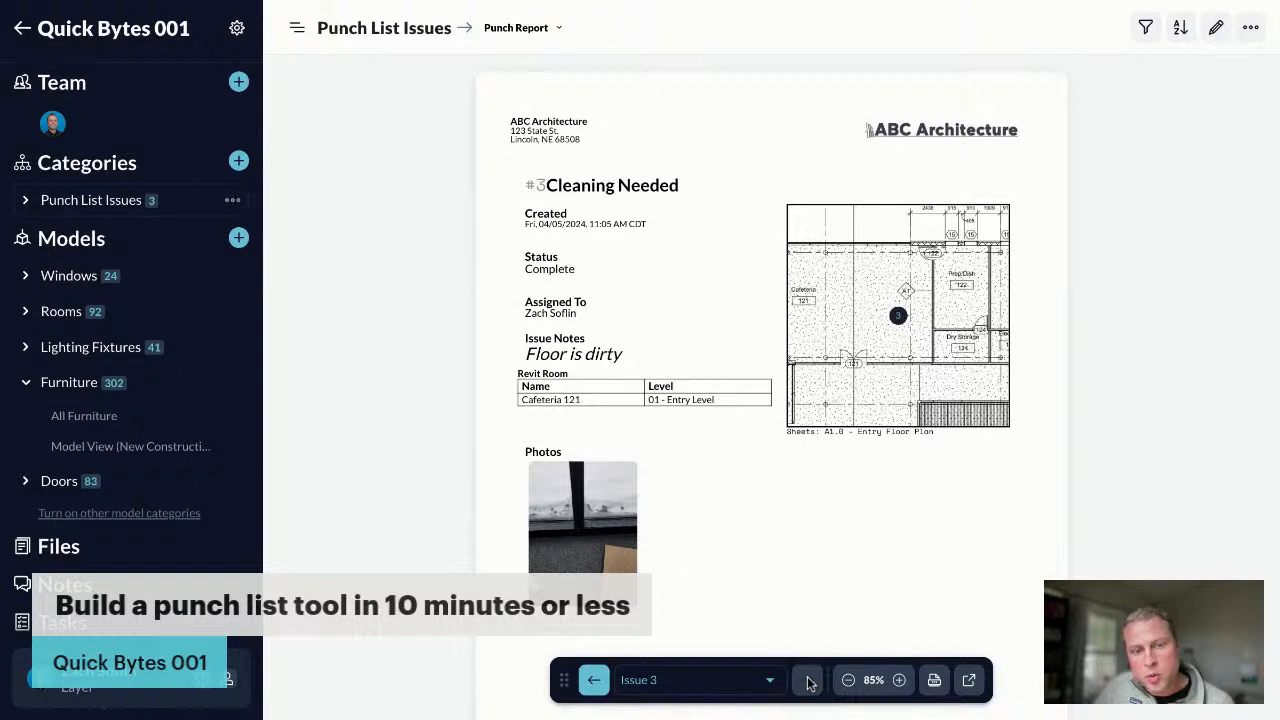
left_click(606, 683)
left_click(604, 682)
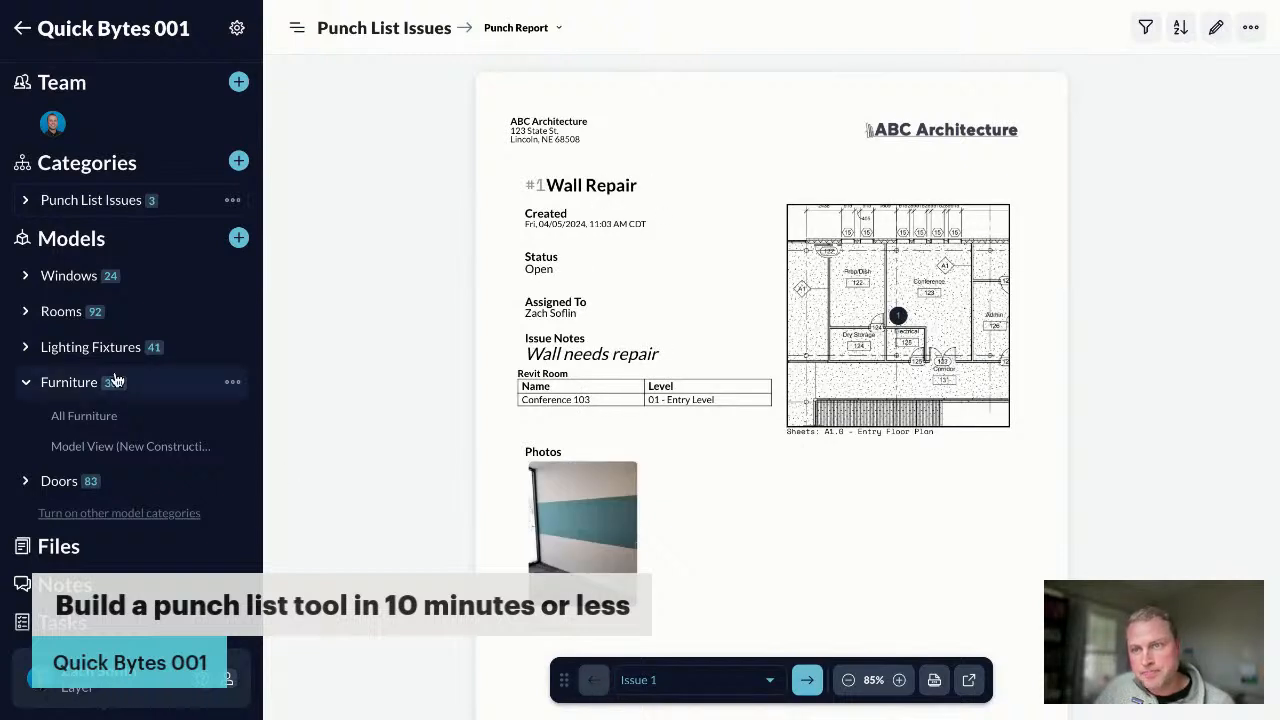